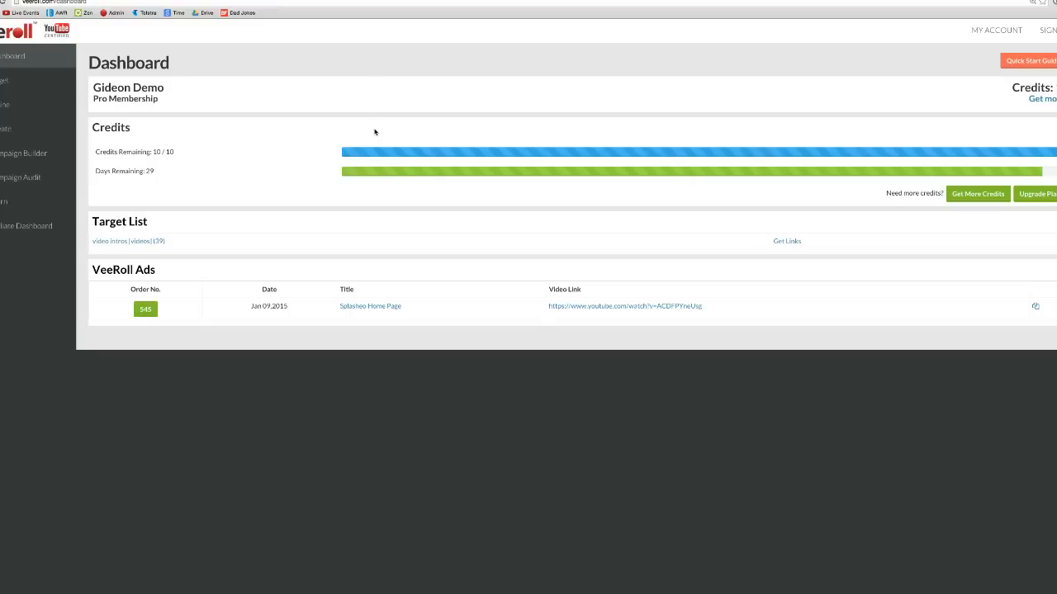
Run a target keyword search for "logo animations" to find related keywords searched in YouTube
{"action": "key", "text": "super+equal"}
{"action": "key", "text": "super+equal"}
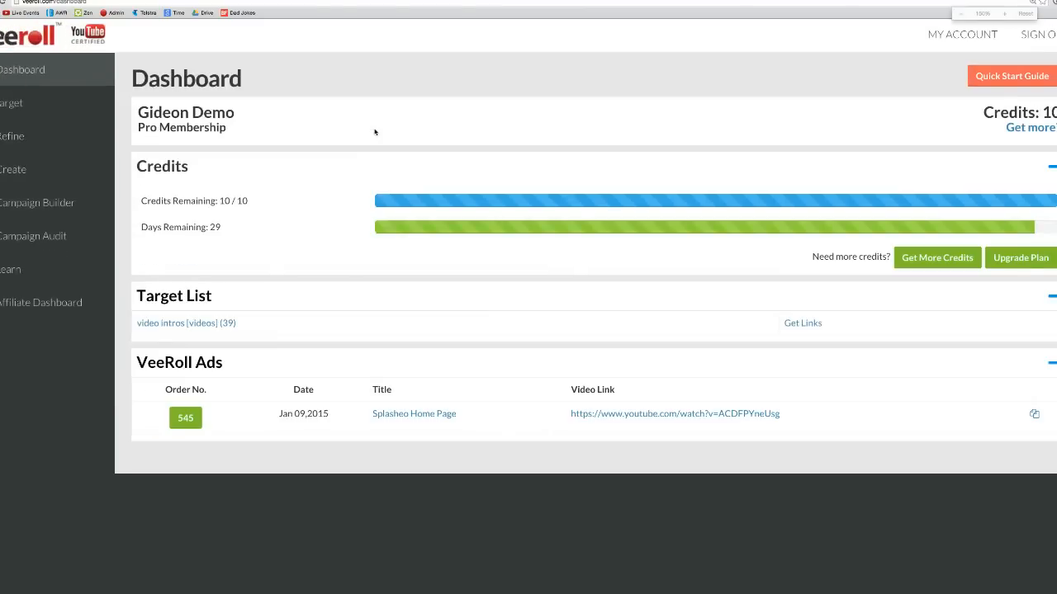
{"action": "key", "text": "super+equal"}
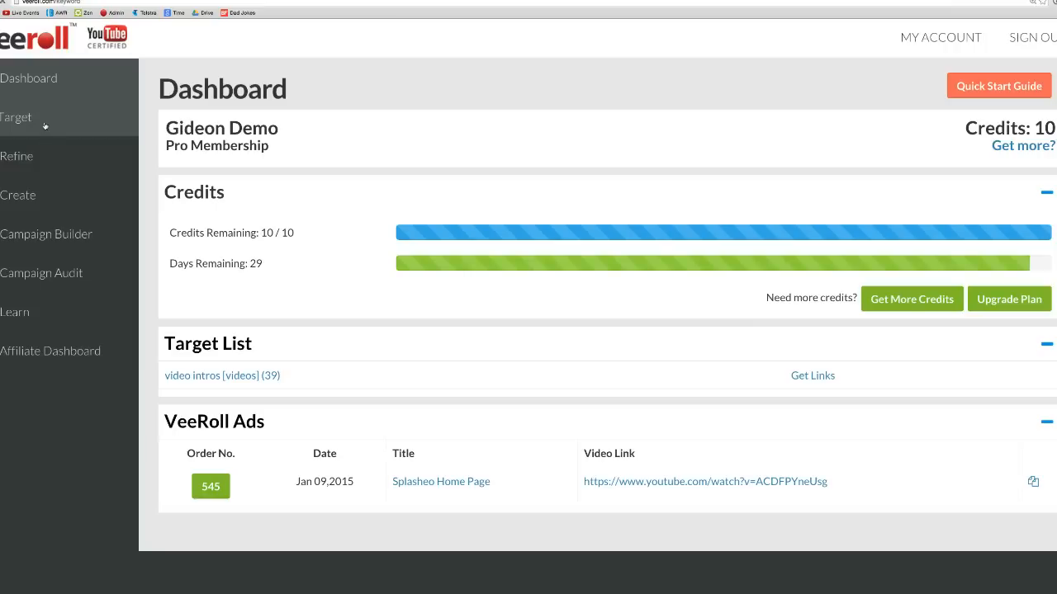
{"action": "left_click", "coordinate": [45, 125]}
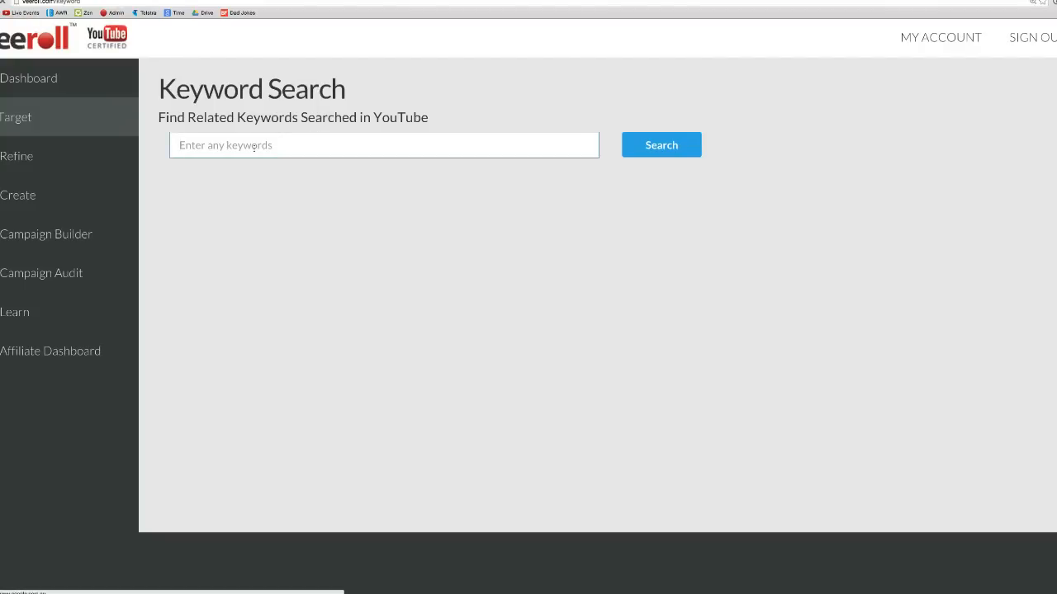
{"action": "left_click", "coordinate": [254, 147]}
{"action": "type", "text": "logo"}
{"action": "key", "text": "Down"}
{"action": "key", "text": "Return"}
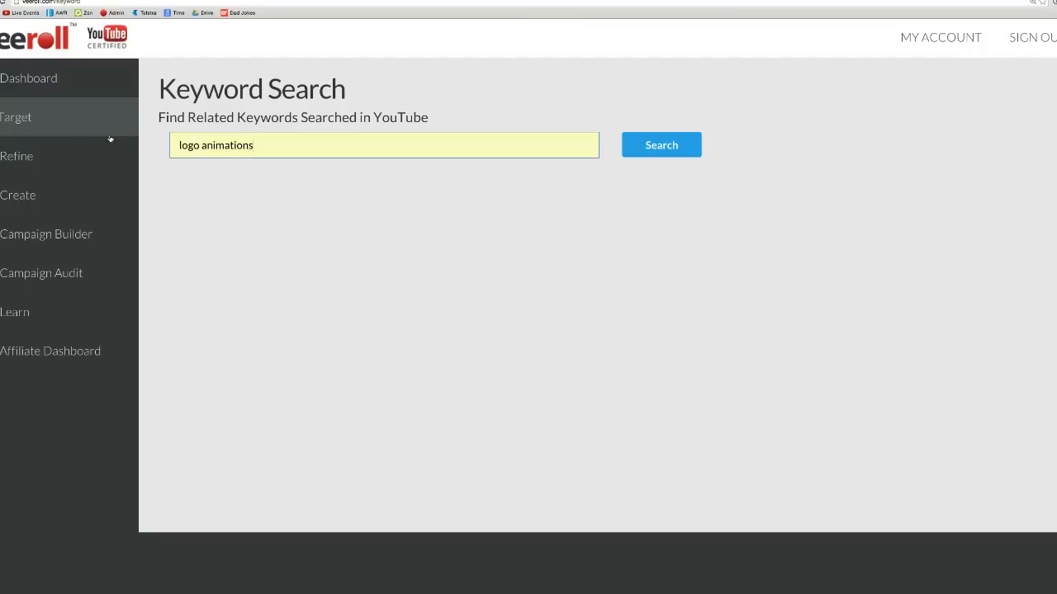
{"action": "left_click", "coordinate": [648, 144]}
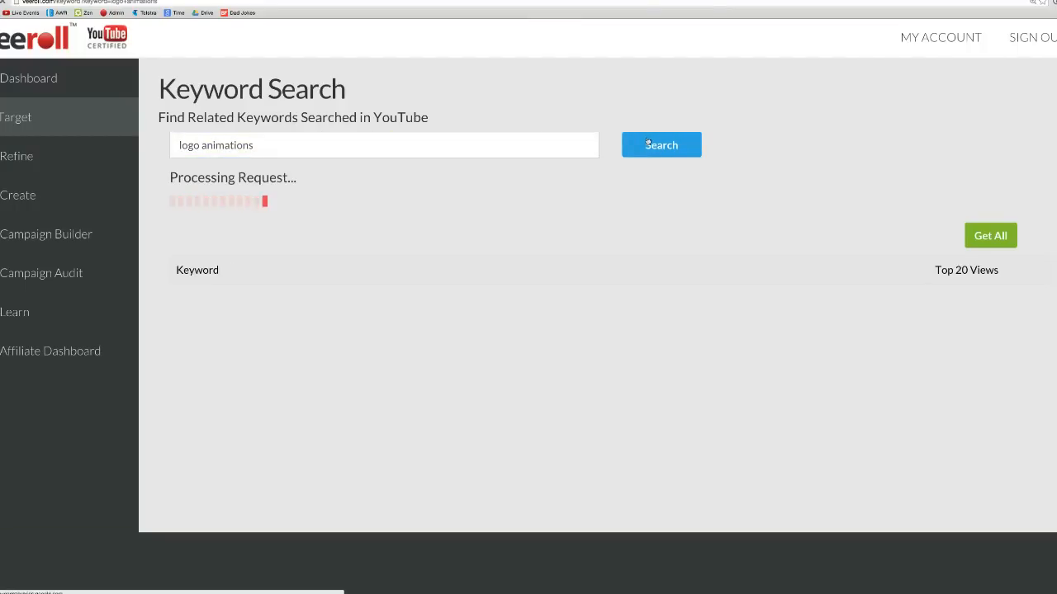
Retrieve the top 20 view counts for all keywords related to "logo animations"
{"action": "scroll", "coordinate": [314, 250], "scroll_direction": "down", "scroll_amount": 10}
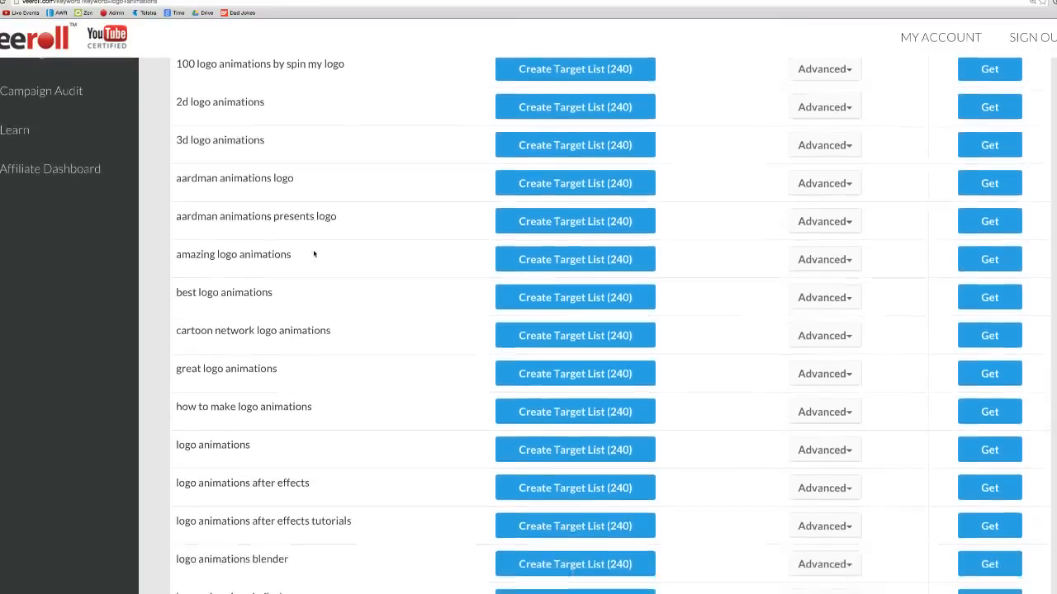
{"action": "scroll", "coordinate": [314, 250], "scroll_direction": "up", "scroll_amount": 10}
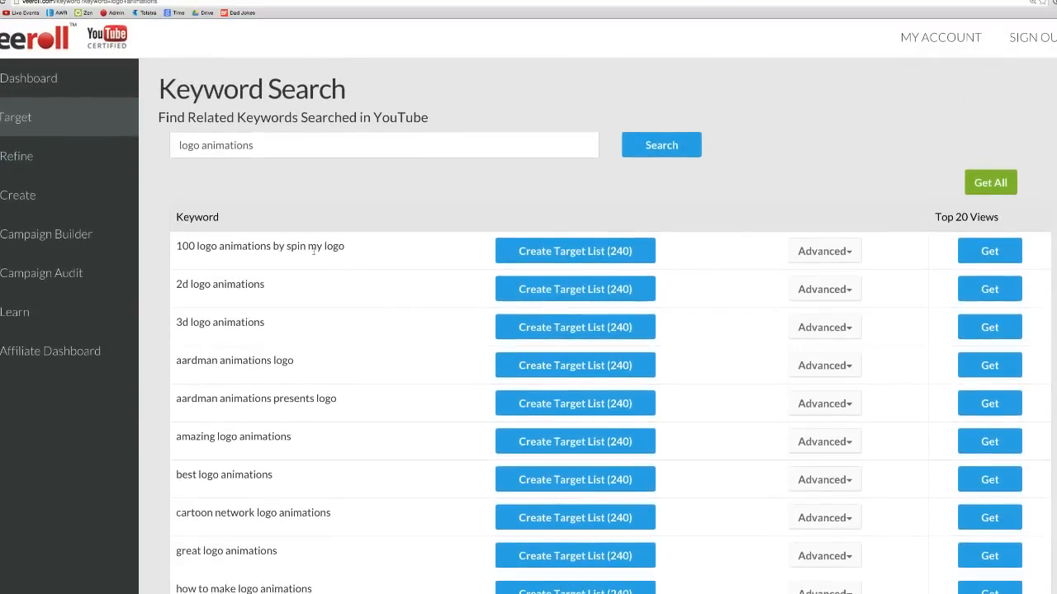
{"action": "left_click_drag", "start_coordinate": [254, 145], "coordinate": [173, 149]}
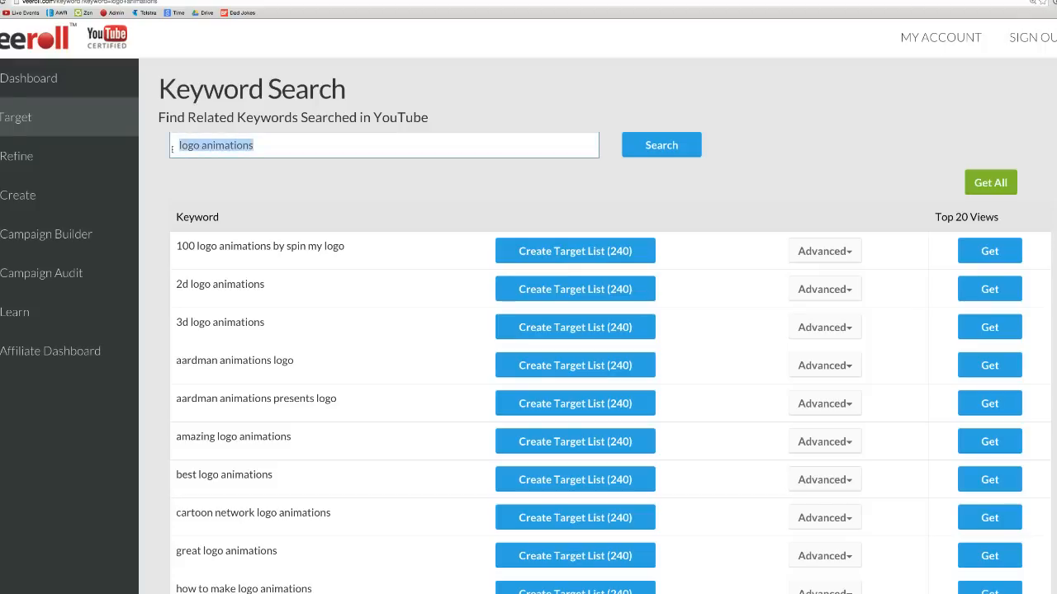
{"action": "left_click", "coordinate": [291, 173]}
{"action": "left_click", "coordinate": [987, 185]}
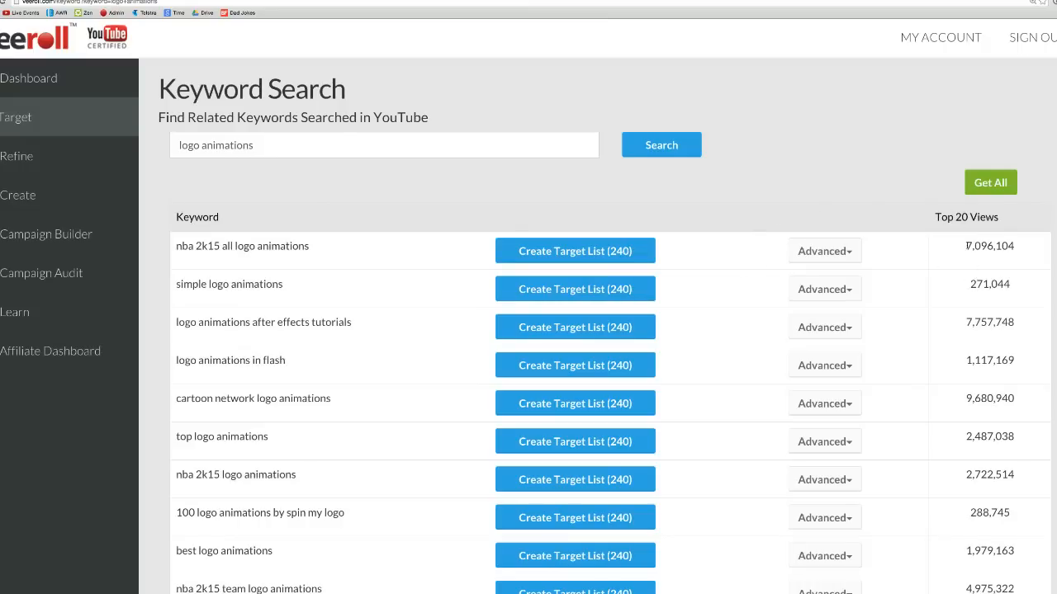
Sort the keyword results by top 20 views in descending order and look through the ranking
{"action": "left_click_drag", "start_coordinate": [967, 245], "coordinate": [1014, 245]}
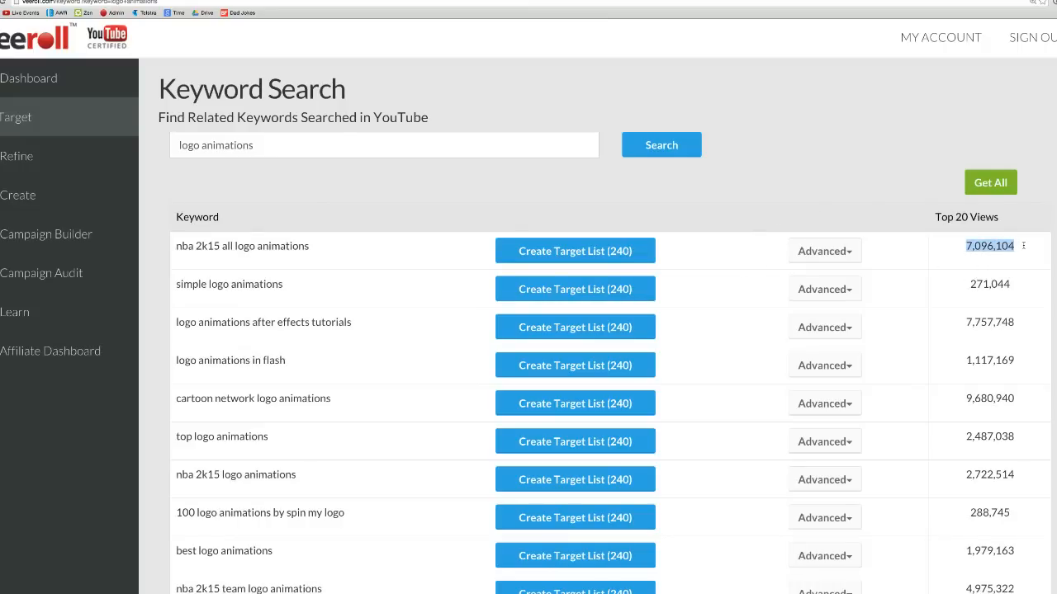
{"action": "scroll", "coordinate": [984, 299], "scroll_direction": "down", "scroll_amount": 3}
{"action": "scroll", "coordinate": [978, 264], "scroll_direction": "up", "scroll_amount": 3}
{"action": "left_click", "coordinate": [969, 217]}
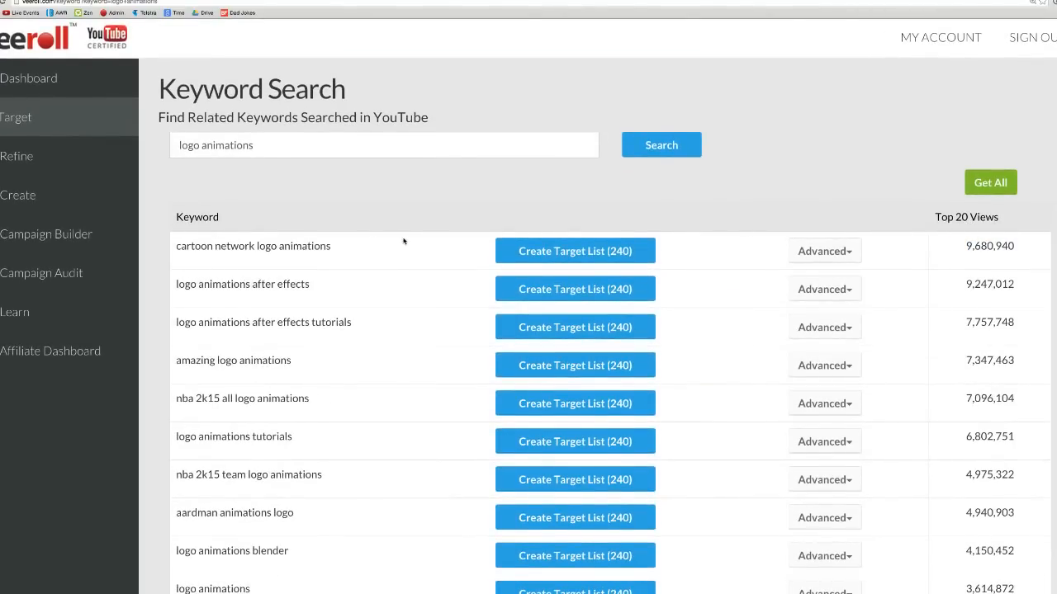
{"action": "scroll", "coordinate": [388, 272], "scroll_direction": "down", "scroll_amount": 10}
{"action": "scroll", "coordinate": [377, 311], "scroll_direction": "up", "scroll_amount": 5}
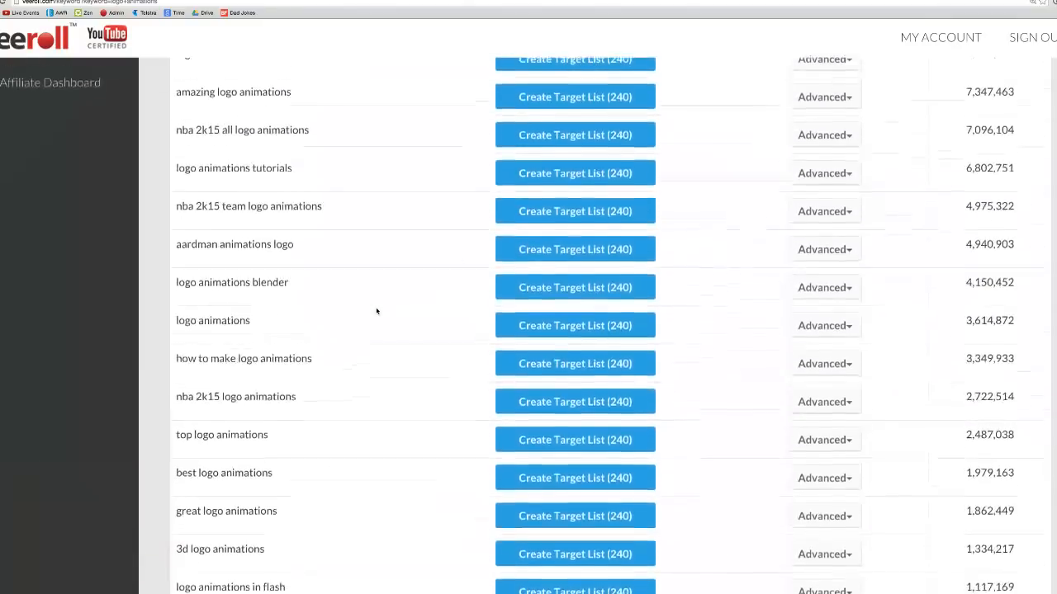
{"action": "scroll", "coordinate": [376, 311], "scroll_direction": "up", "scroll_amount": 5}
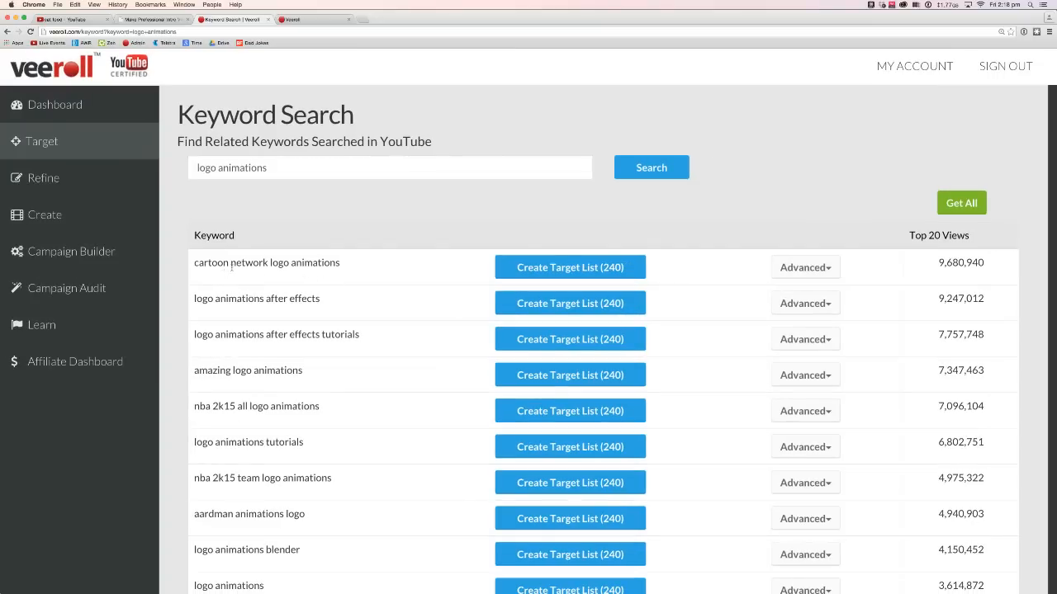
Save the first 240 videos for "cartoon network logo animations" to the target list "cartoon network logo animations [videos]"
{"action": "left_click_drag", "start_coordinate": [338, 263], "coordinate": [196, 262]}
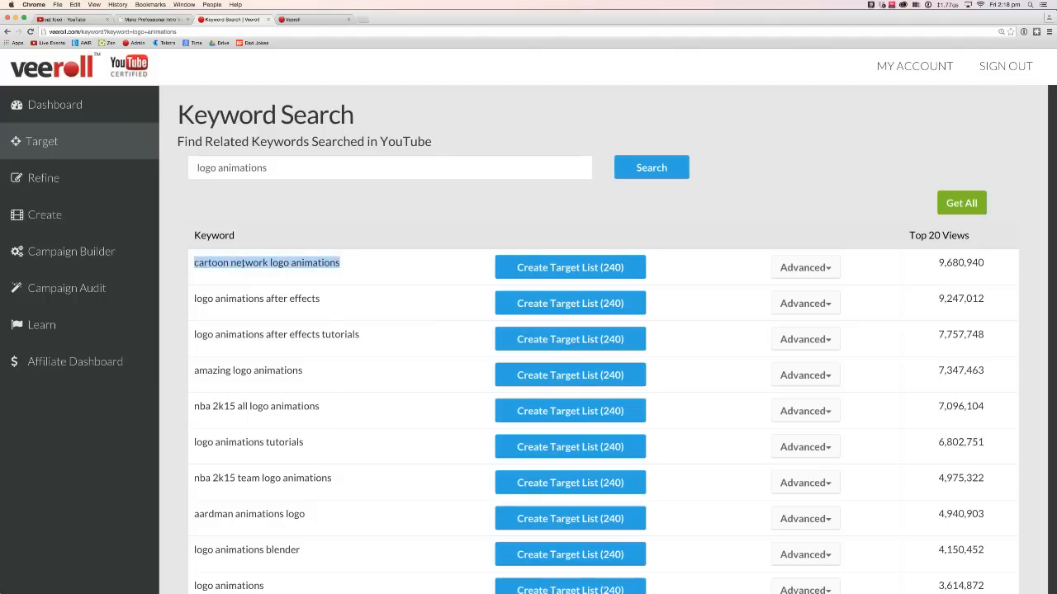
{"action": "left_click", "coordinate": [568, 268]}
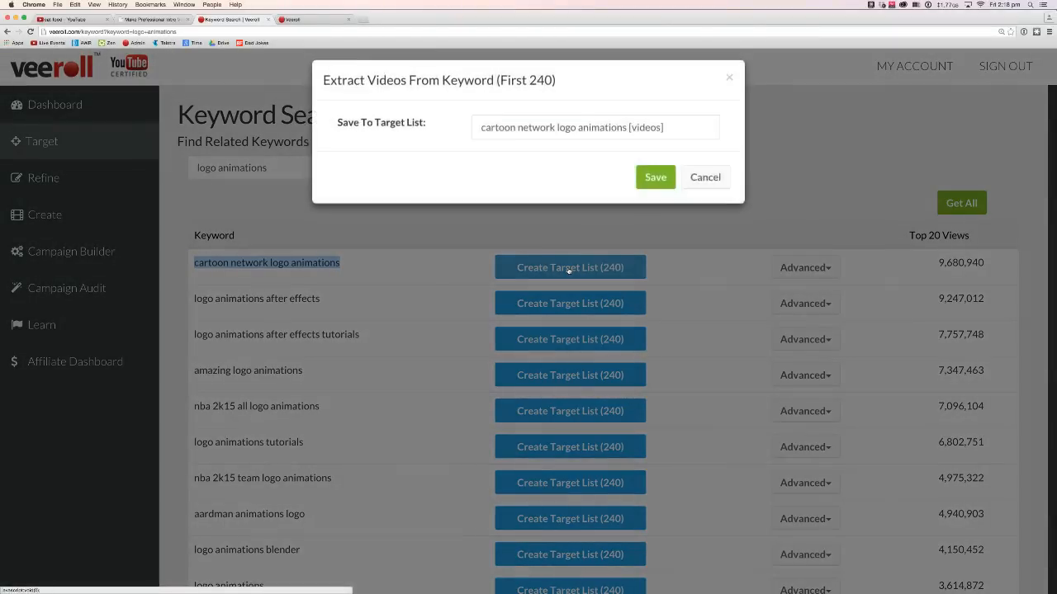
{"action": "left_click", "coordinate": [650, 189]}
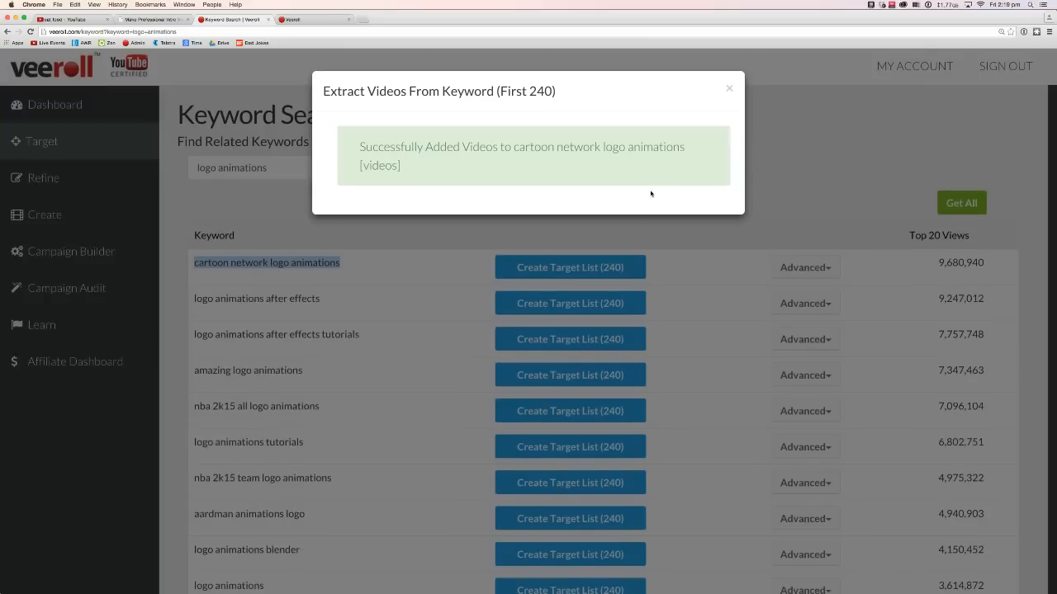
{"action": "left_click", "coordinate": [729, 89]}
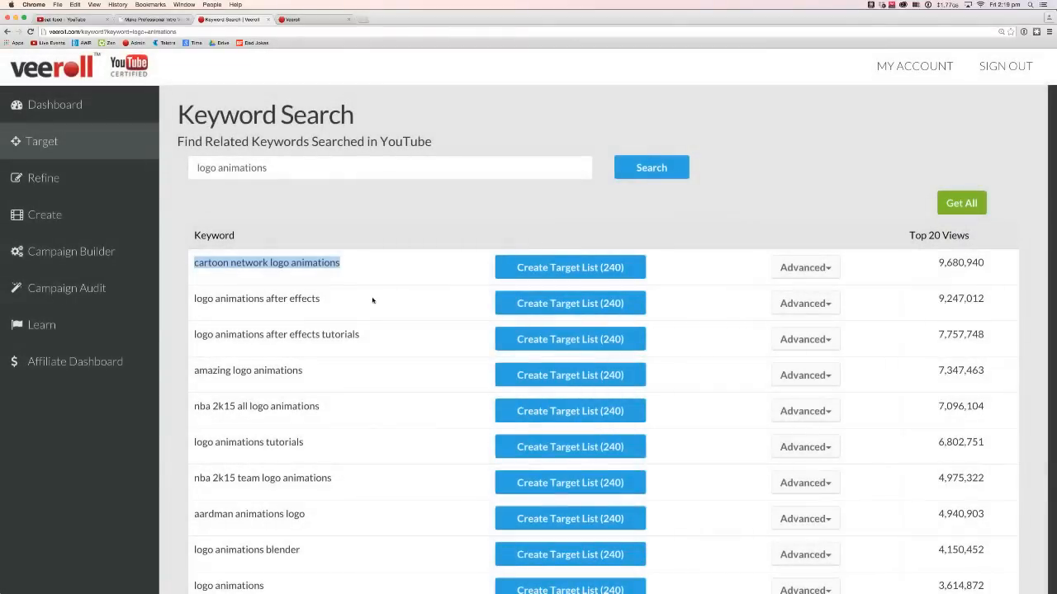
Create the target list "logo animations after effects [videos]" from the first 240 videos of that keyword
{"action": "left_click", "coordinate": [345, 300]}
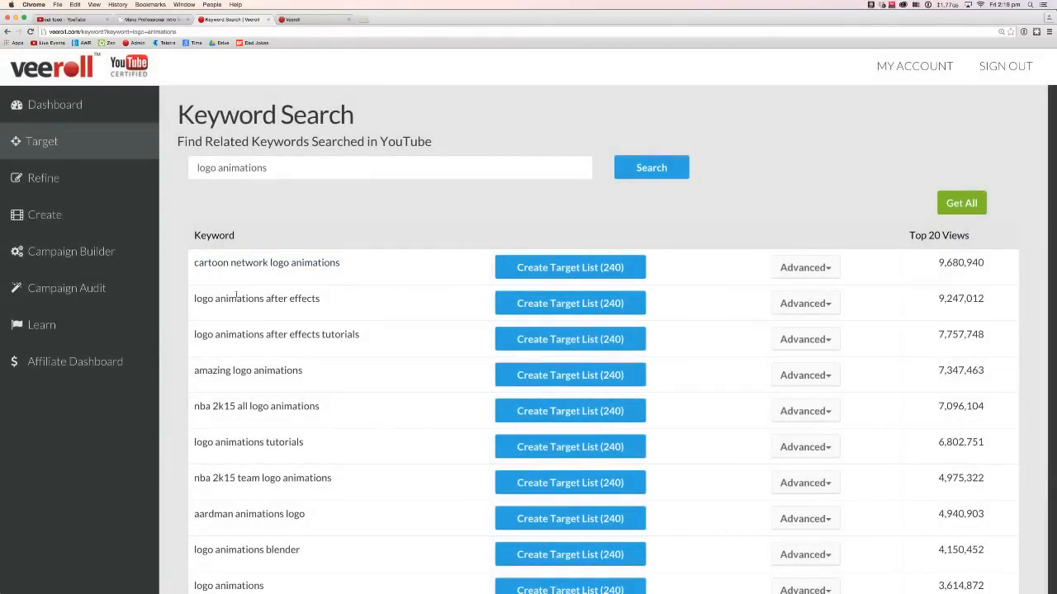
{"action": "left_click_drag", "start_coordinate": [195, 298], "coordinate": [327, 297]}
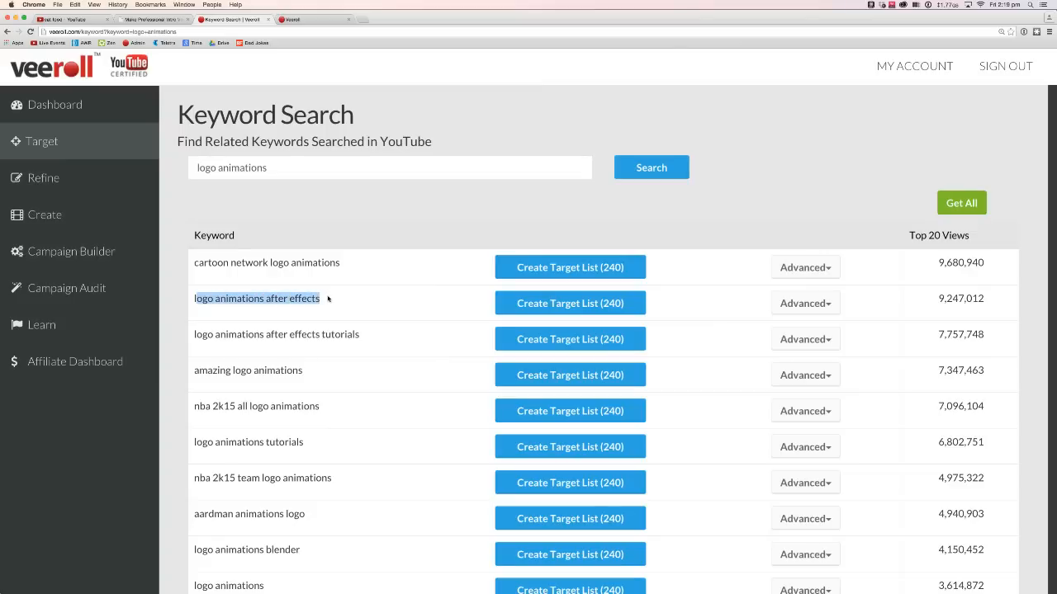
{"action": "left_click", "coordinate": [337, 301]}
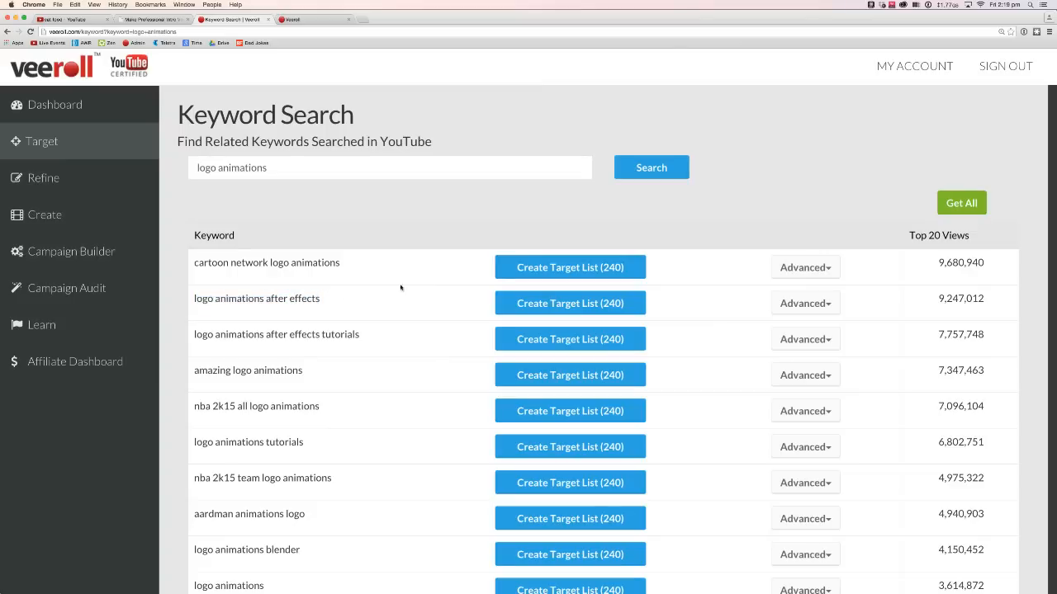
{"action": "left_click", "coordinate": [552, 297]}
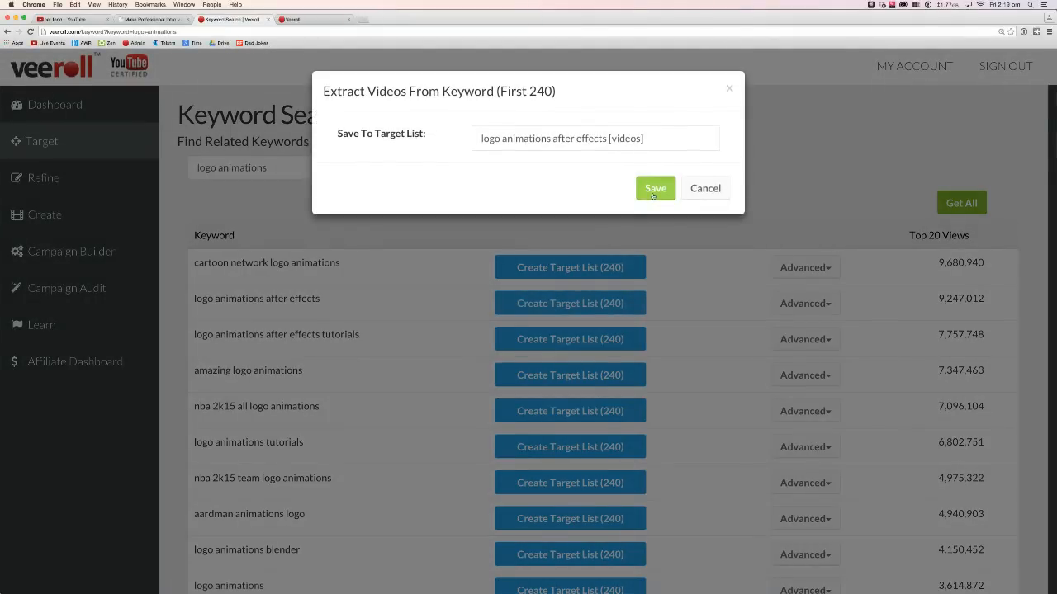
{"action": "left_click", "coordinate": [653, 190]}
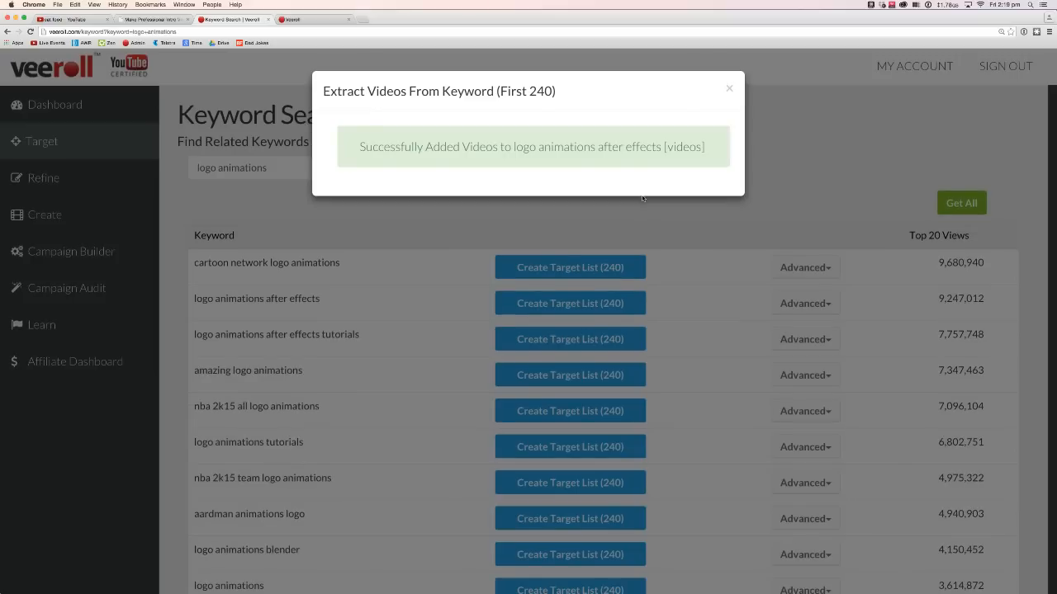
{"action": "left_click", "coordinate": [729, 91]}
Create the target list "logo animations after effects tutorials [videos]" from the first 240 videos of that keyword
{"action": "scroll", "coordinate": [378, 315], "scroll_direction": "down", "scroll_amount": 2}
{"action": "scroll", "coordinate": [378, 318], "scroll_direction": "down", "scroll_amount": 2}
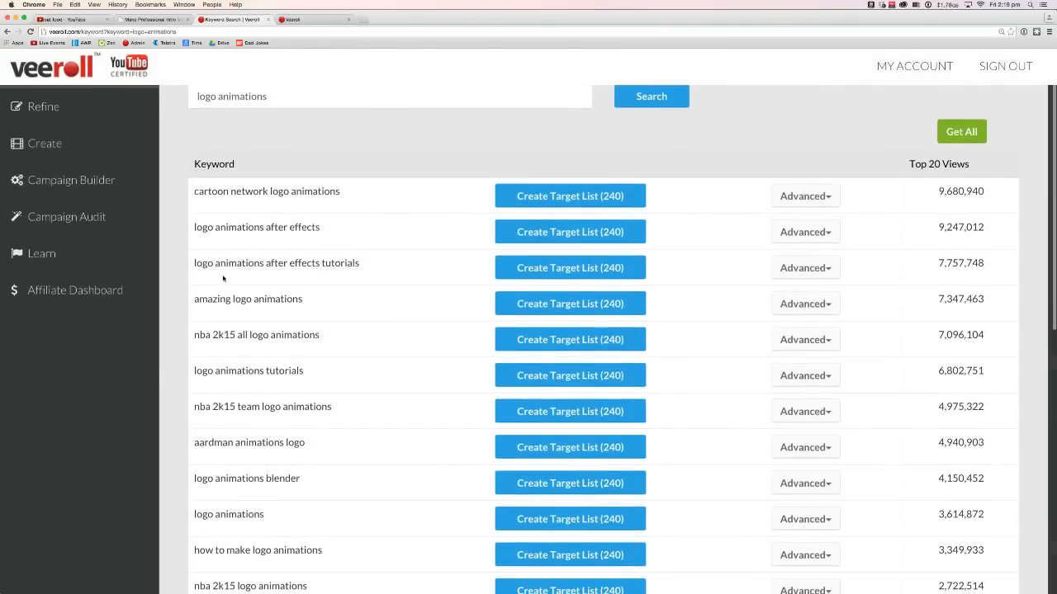
{"action": "left_click_drag", "start_coordinate": [196, 262], "coordinate": [361, 263]}
{"action": "left_click", "coordinate": [364, 266]}
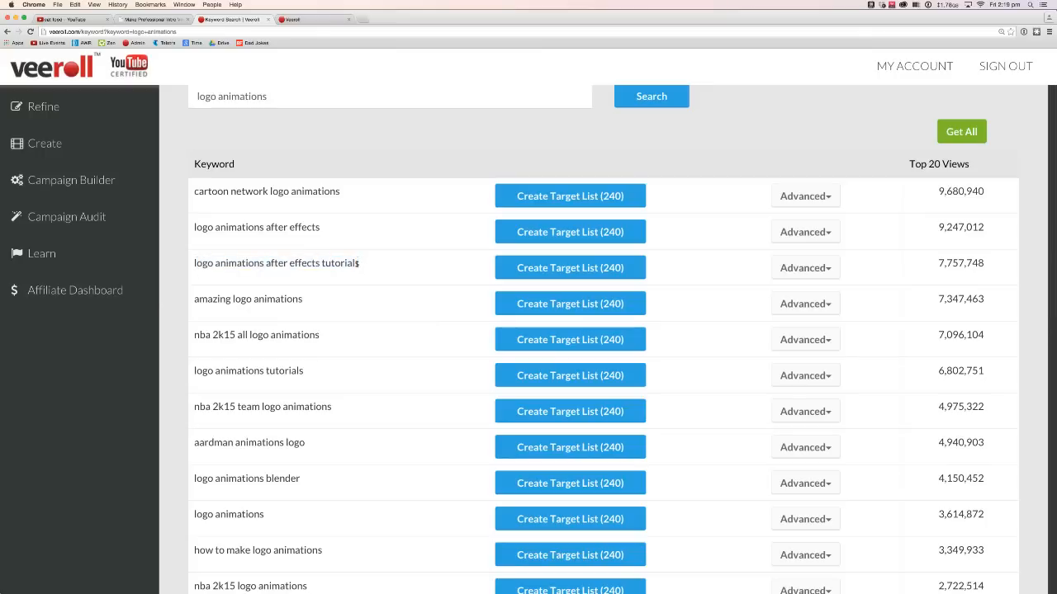
{"action": "left_click", "coordinate": [544, 266]}
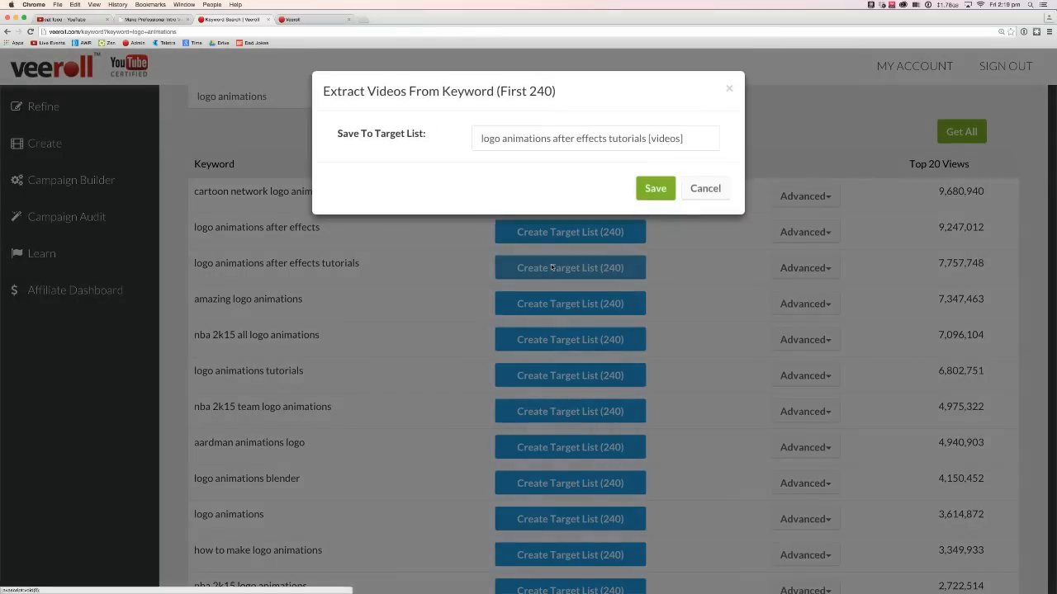
{"action": "left_click", "coordinate": [662, 191]}
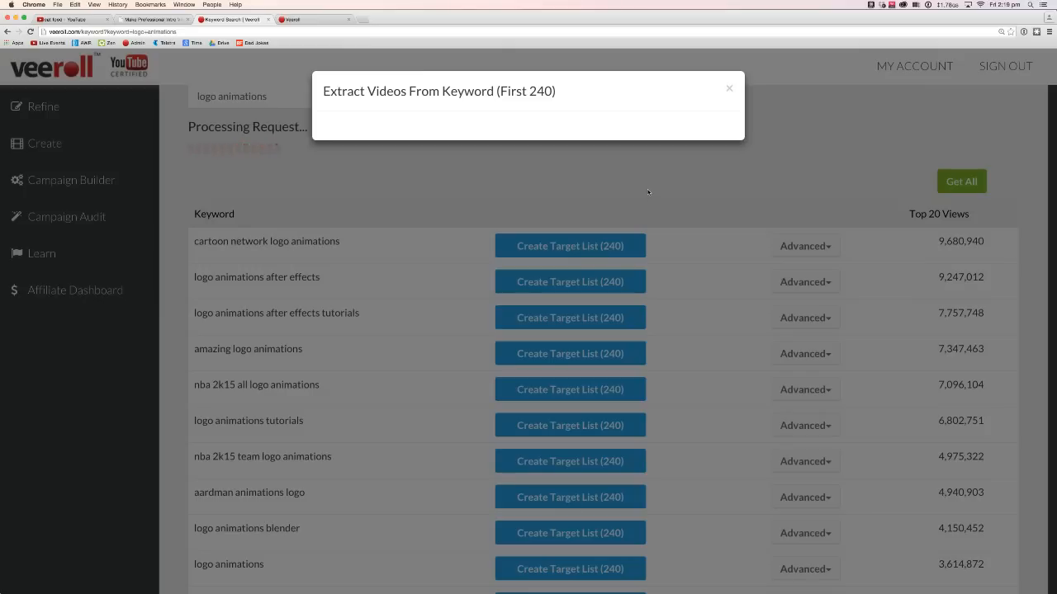
{"action": "left_click", "coordinate": [730, 91]}
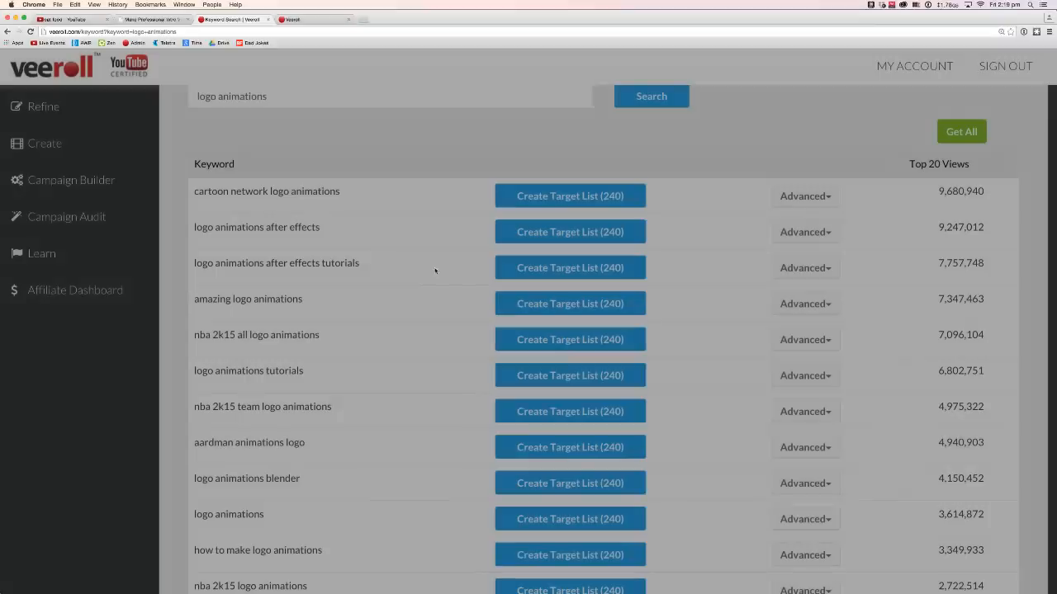
Create the target list "amazing logo animations [videos]" from the first 240 videos of that keyword
{"action": "left_click_drag", "start_coordinate": [196, 299], "coordinate": [304, 298]}
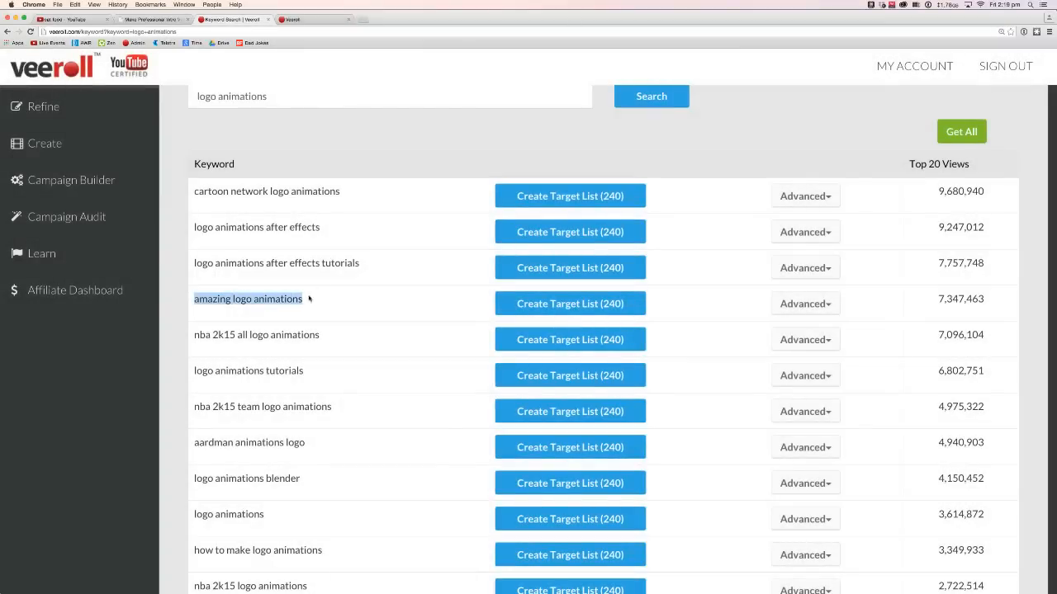
{"action": "left_click", "coordinate": [516, 304]}
{"action": "left_click", "coordinate": [644, 194]}
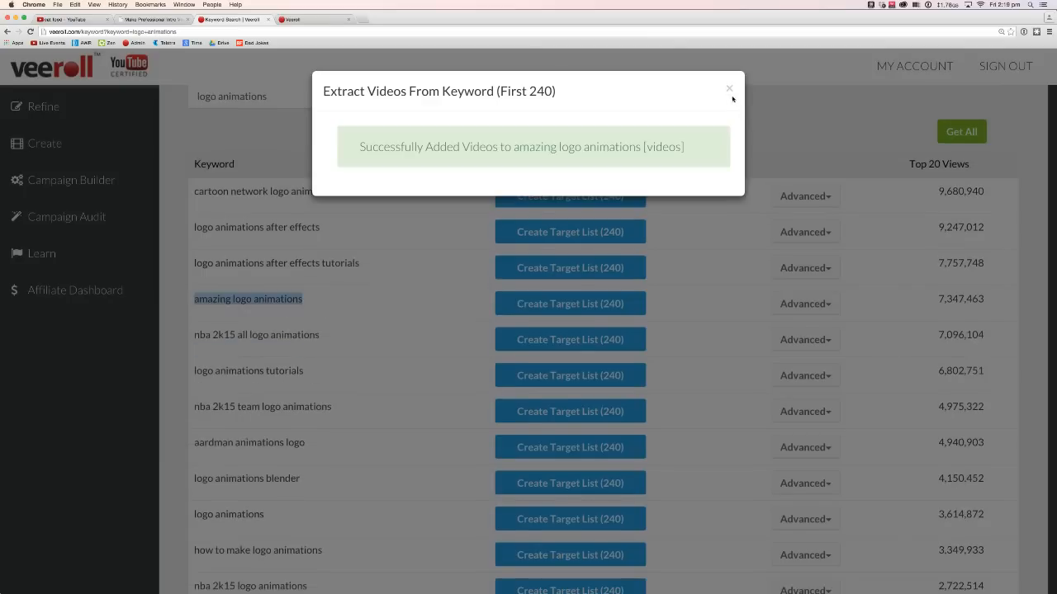
{"action": "left_click", "coordinate": [729, 88]}
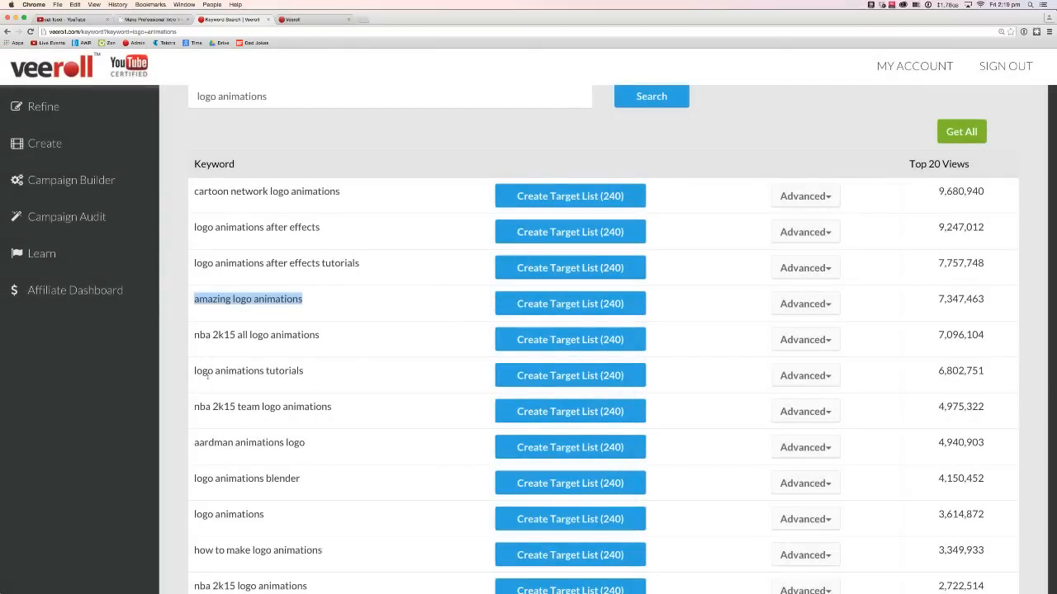
Create the target list "logo animations tutorials [videos]" from the first 240 videos of that keyword
{"action": "left_click_drag", "start_coordinate": [195, 371], "coordinate": [306, 370]}
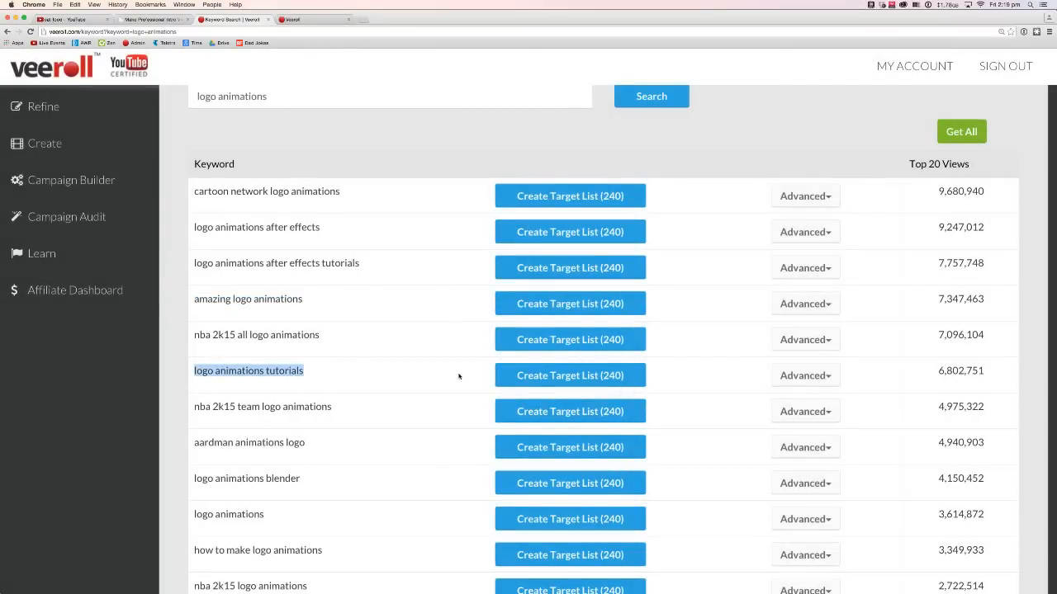
{"action": "left_click", "coordinate": [533, 375]}
{"action": "left_click", "coordinate": [651, 182]}
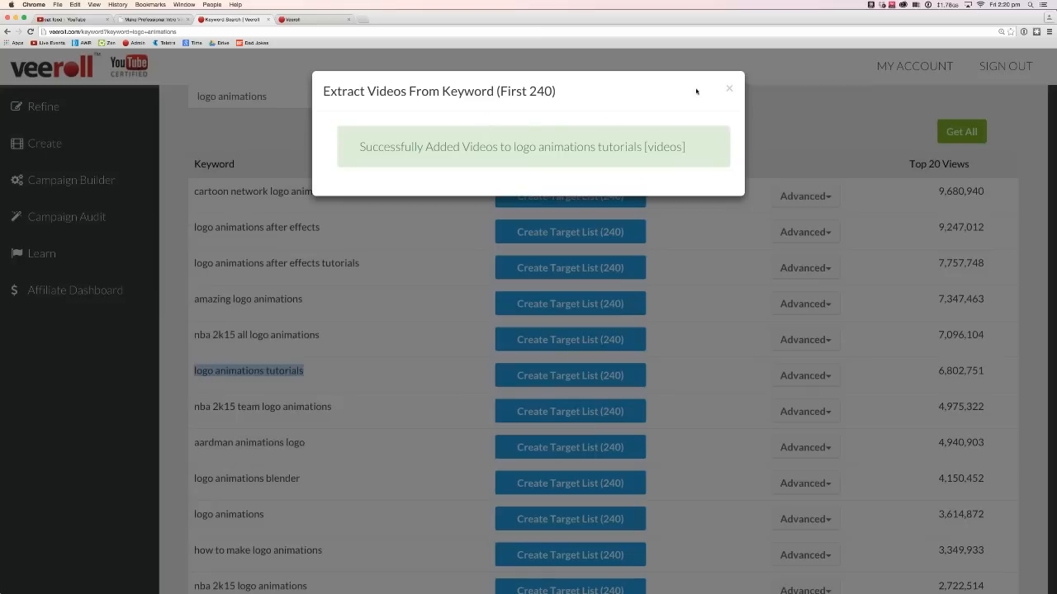
{"action": "left_click", "coordinate": [728, 90]}
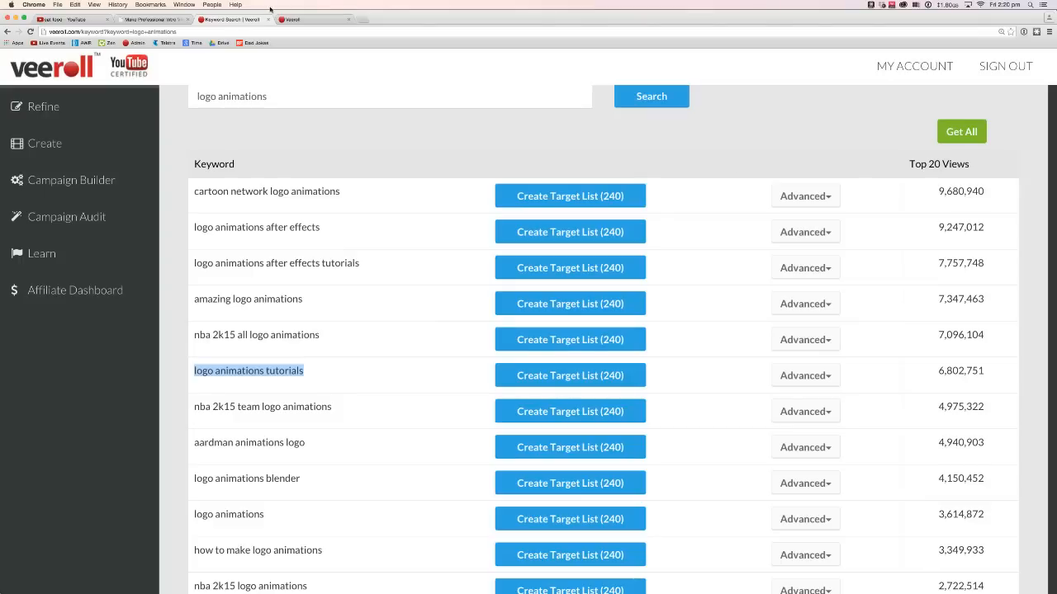
Go to the Refine section and open the "cartoon network logo animations [videos]" target list
{"action": "scroll", "coordinate": [83, 210], "scroll_direction": "up", "scroll_amount": 3}
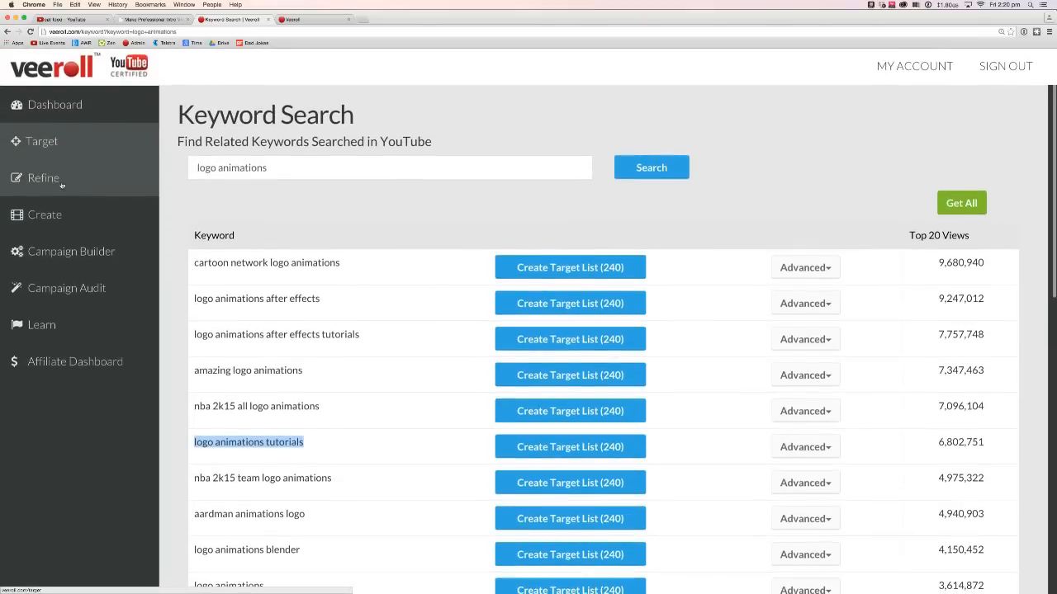
{"action": "left_click", "coordinate": [51, 180]}
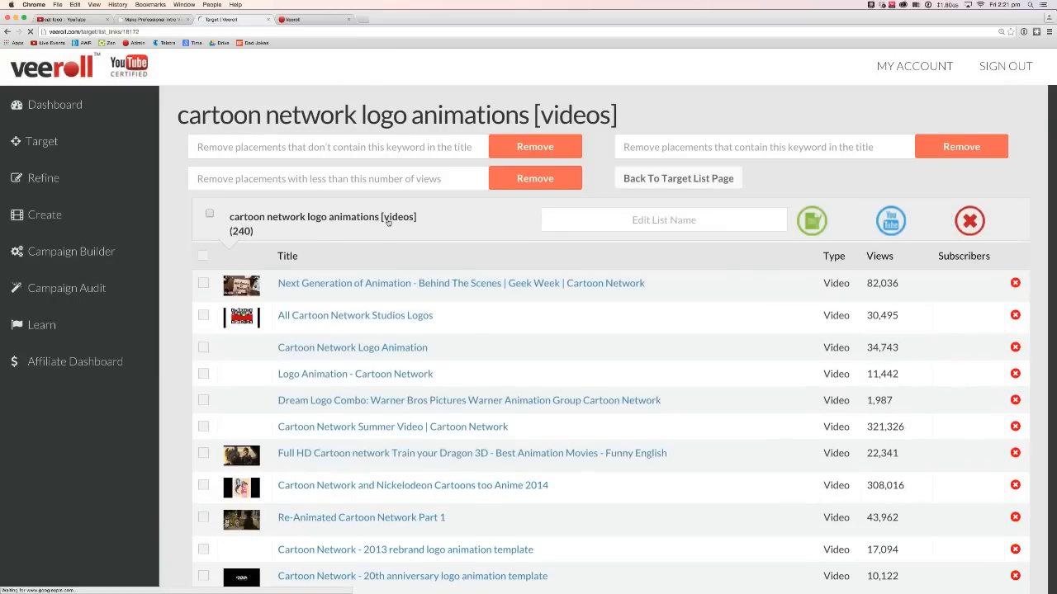
Sort the list's videos by views from highest to lowest and mark unsuitable ones among the top results
{"action": "scroll", "coordinate": [313, 322], "scroll_direction": "down", "scroll_amount": 15}
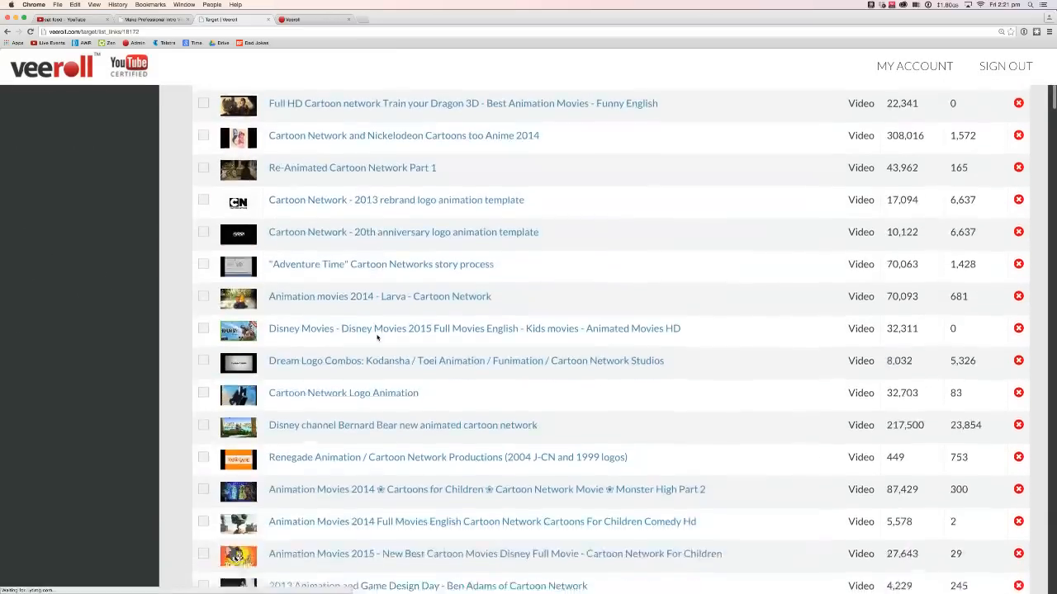
{"action": "scroll", "coordinate": [378, 335], "scroll_direction": "up", "scroll_amount": 10}
{"action": "scroll", "coordinate": [379, 334], "scroll_direction": "up", "scroll_amount": 4}
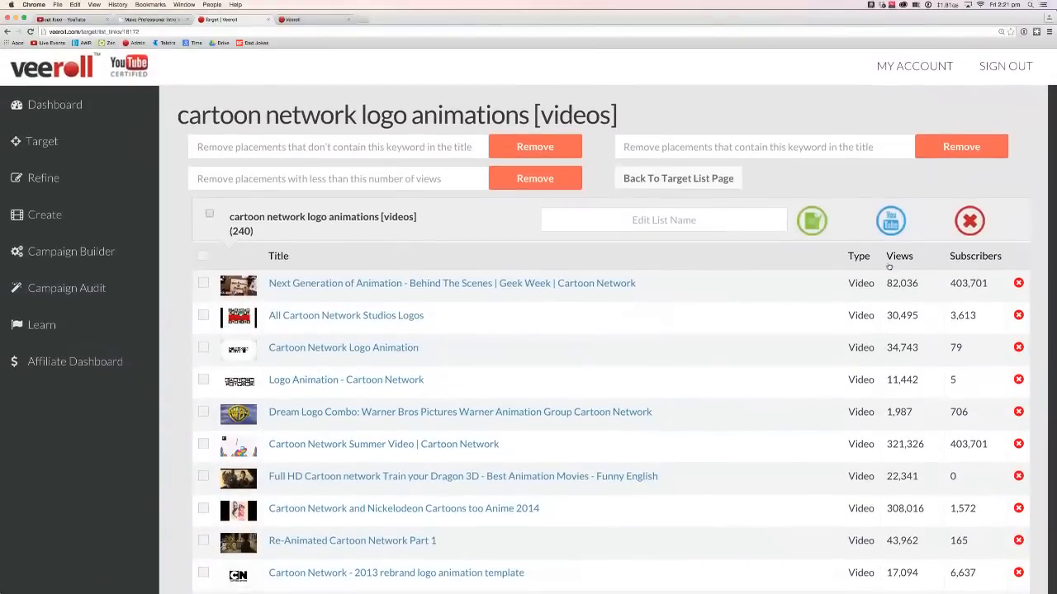
{"action": "left_click", "coordinate": [894, 260]}
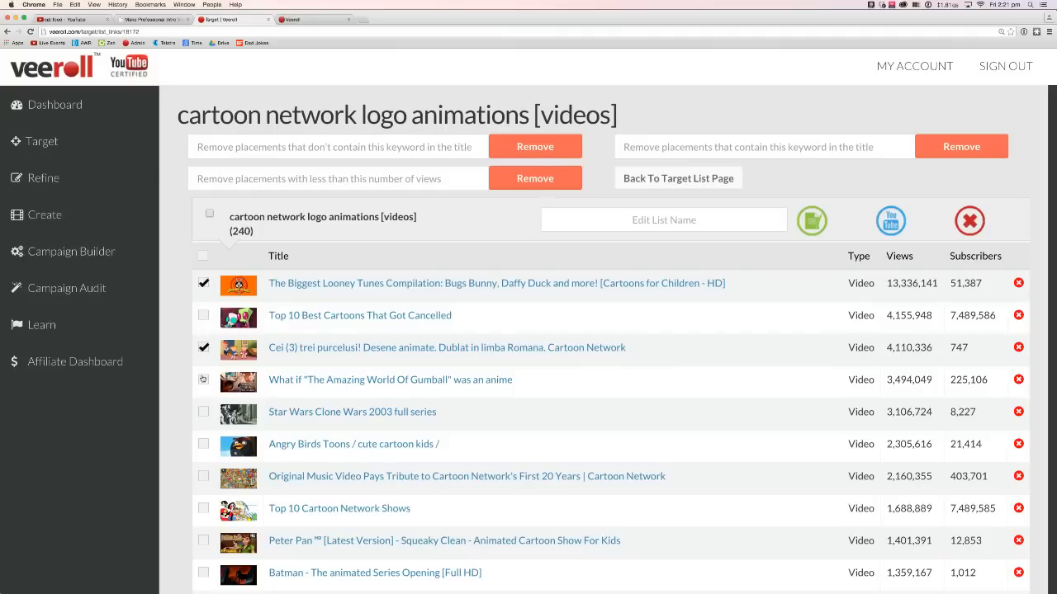
{"action": "left_click", "coordinate": [203, 316]}
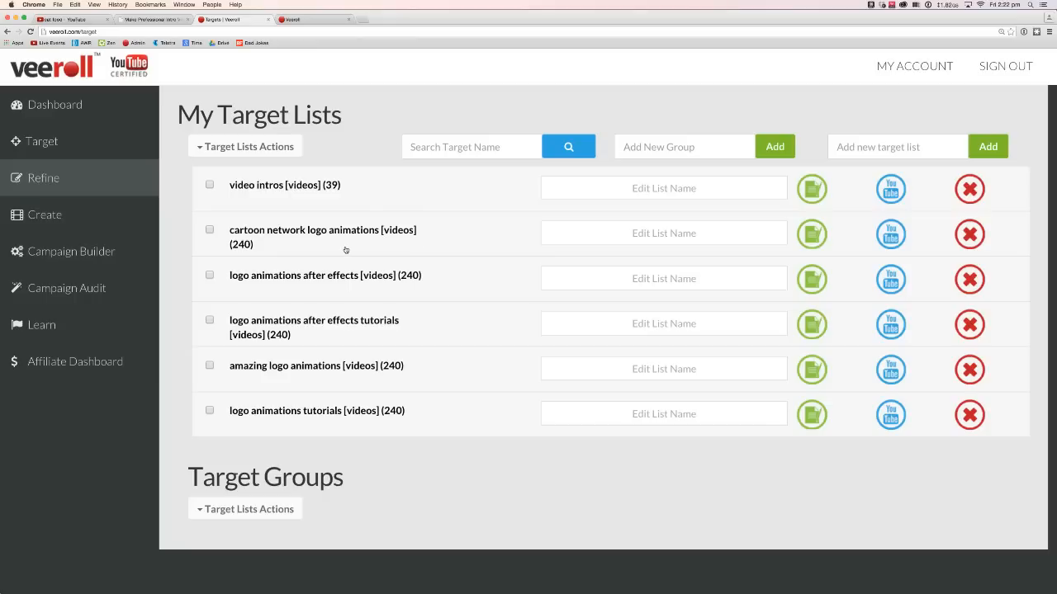
Open all video ad templates in the Create section and browse through them
{"action": "left_click", "coordinate": [66, 222]}
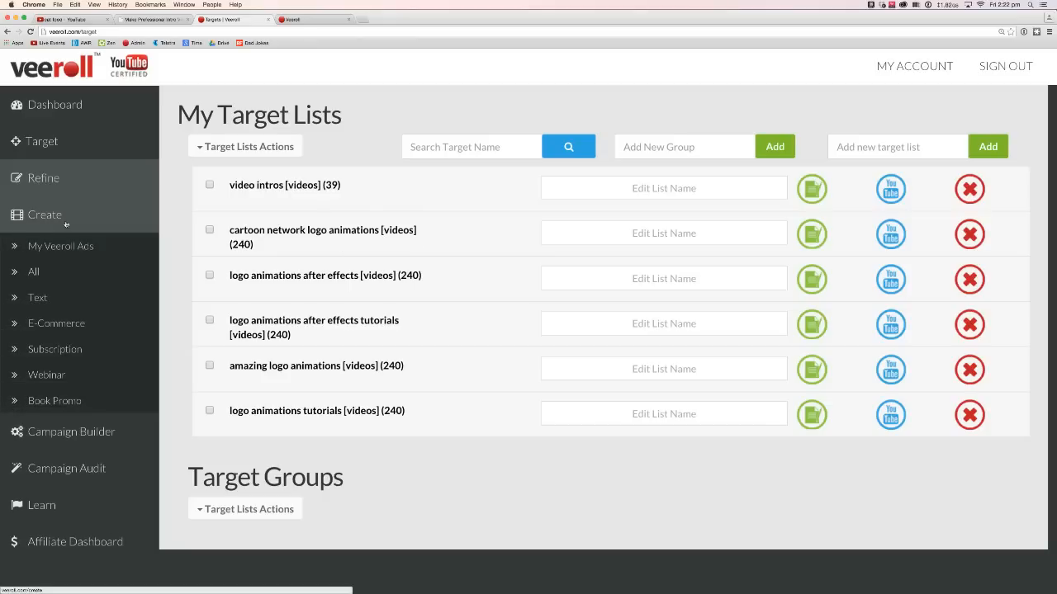
{"action": "left_click", "coordinate": [55, 271]}
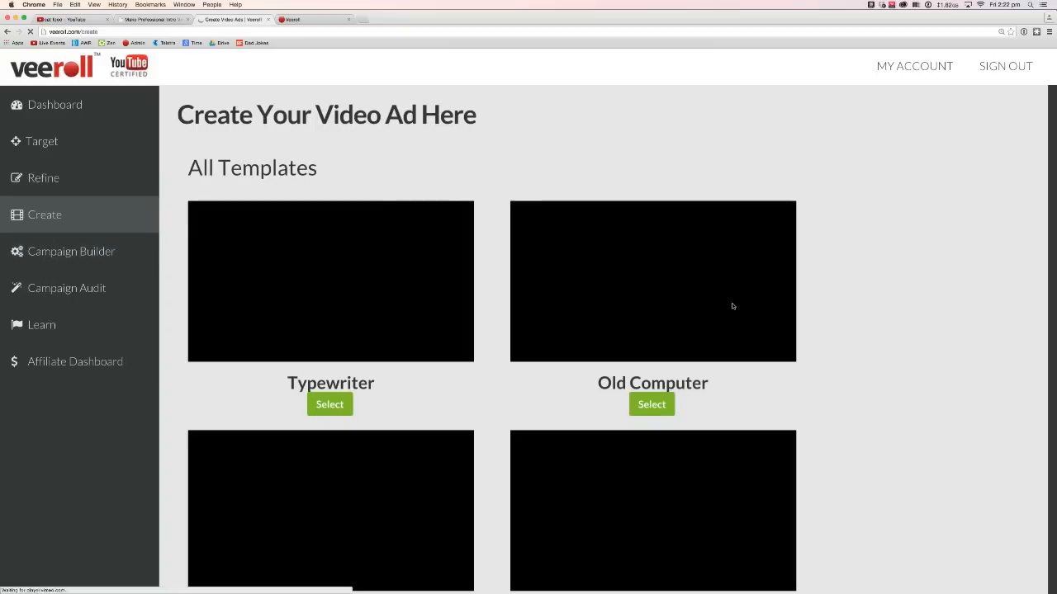
{"action": "scroll", "coordinate": [651, 314], "scroll_direction": "down", "scroll_amount": 2}
{"action": "scroll", "coordinate": [615, 316], "scroll_direction": "down", "scroll_amount": 7}
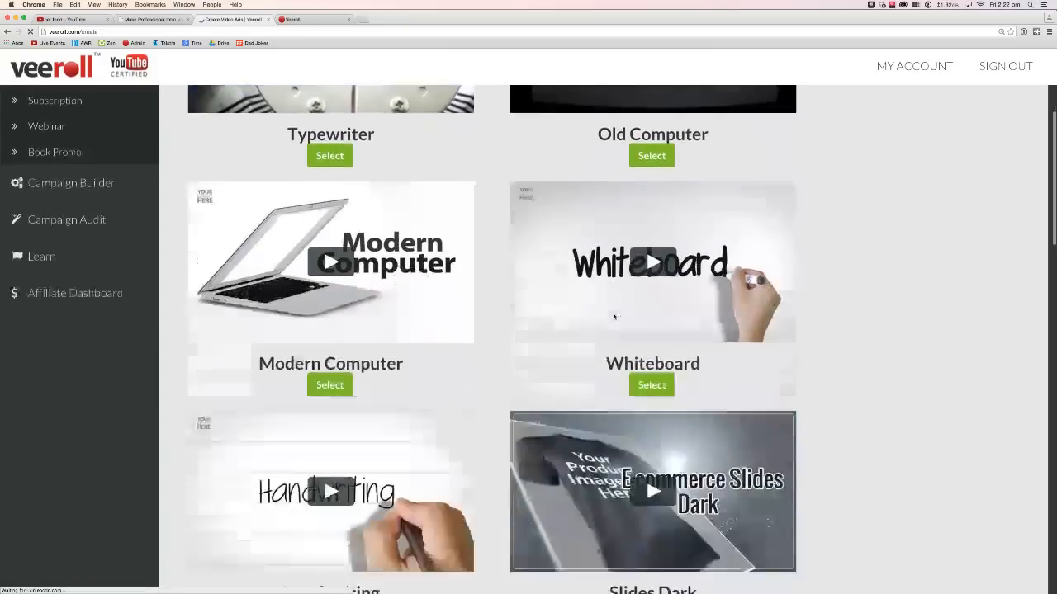
{"action": "scroll", "coordinate": [613, 314], "scroll_direction": "down", "scroll_amount": 10}
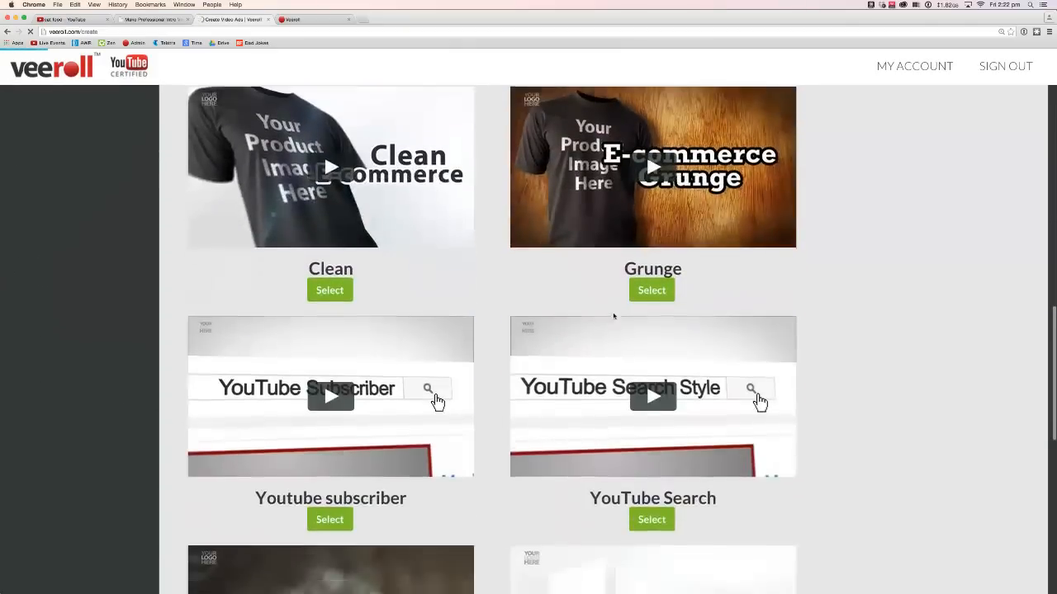
{"action": "scroll", "coordinate": [613, 316], "scroll_direction": "up", "scroll_amount": 13}
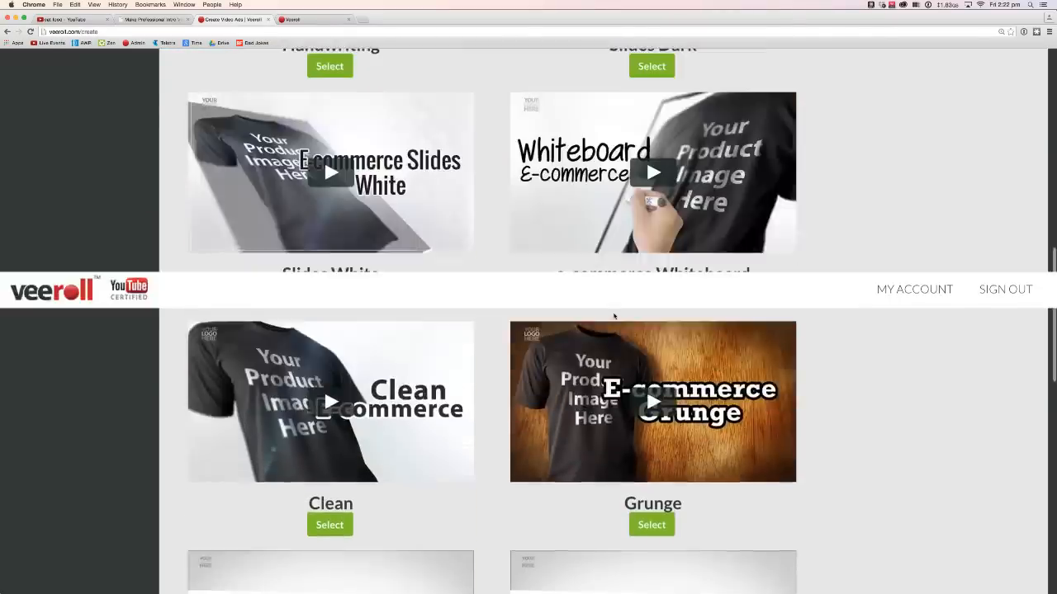
{"action": "scroll", "coordinate": [516, 125], "scroll_direction": "up", "scroll_amount": 2}
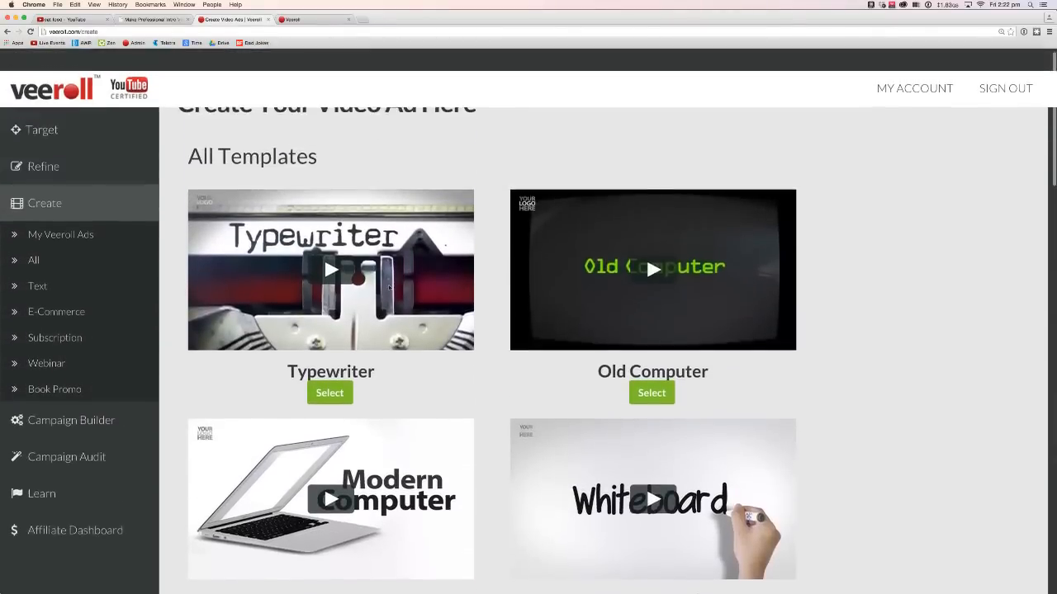
{"action": "scroll", "coordinate": [390, 230], "scroll_direction": "down", "scroll_amount": 4}
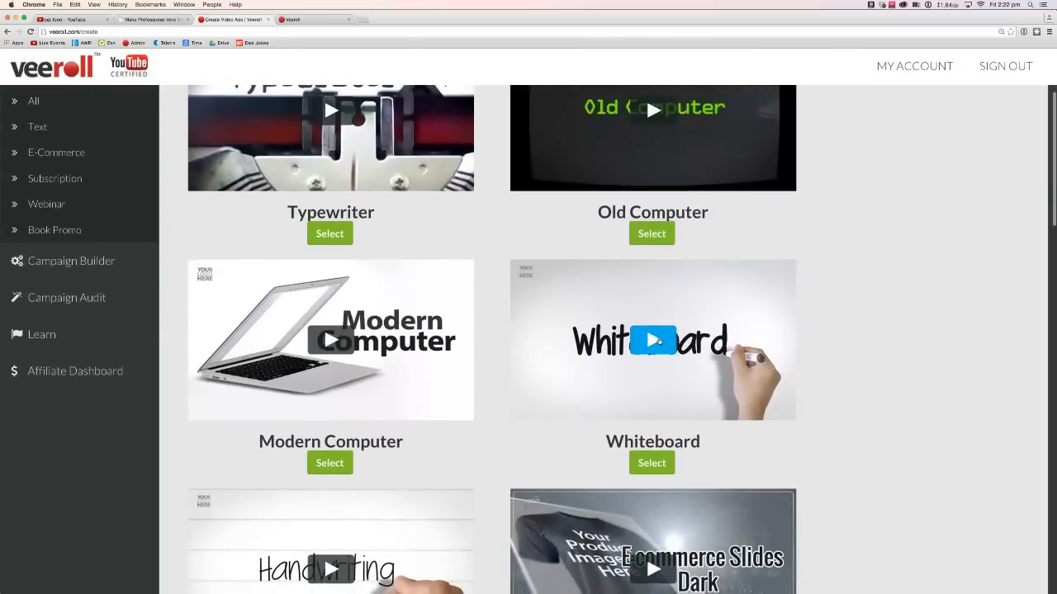
Preview the Whiteboard template, select it and try the Cinematic music option
{"action": "left_click", "coordinate": [659, 341]}
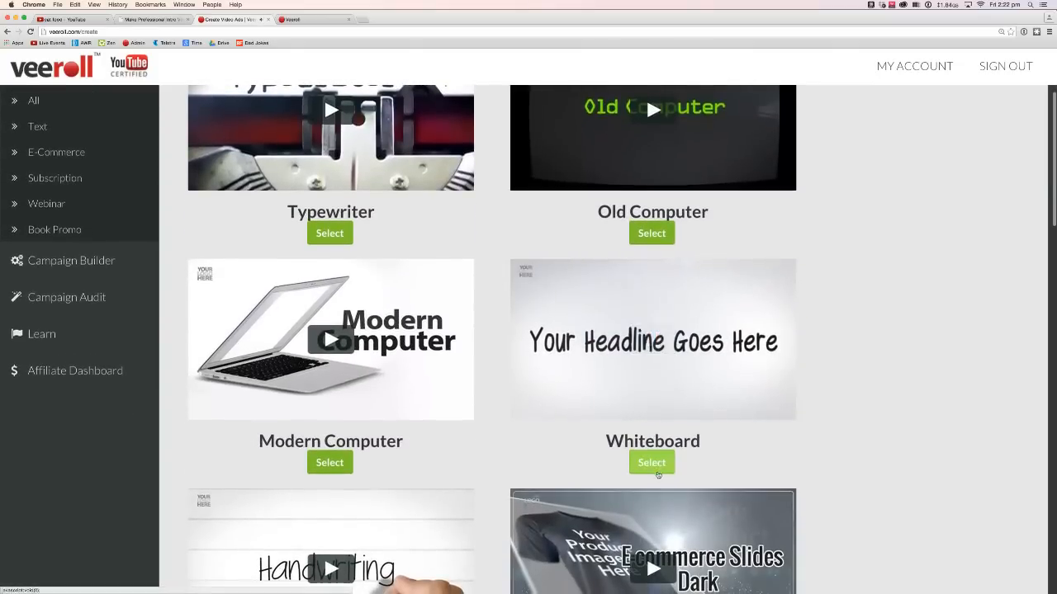
{"action": "left_click", "coordinate": [650, 461]}
{"action": "scroll", "coordinate": [556, 309], "scroll_direction": "up", "scroll_amount": 2}
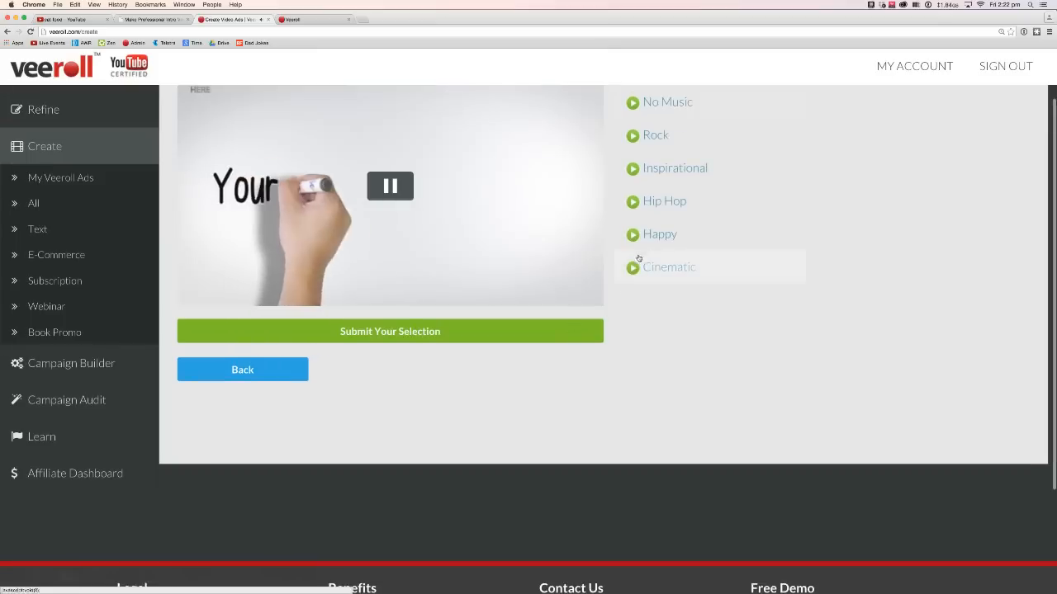
{"action": "left_click", "coordinate": [666, 272]}
{"action": "scroll", "coordinate": [631, 330], "scroll_direction": "up", "scroll_amount": 2}
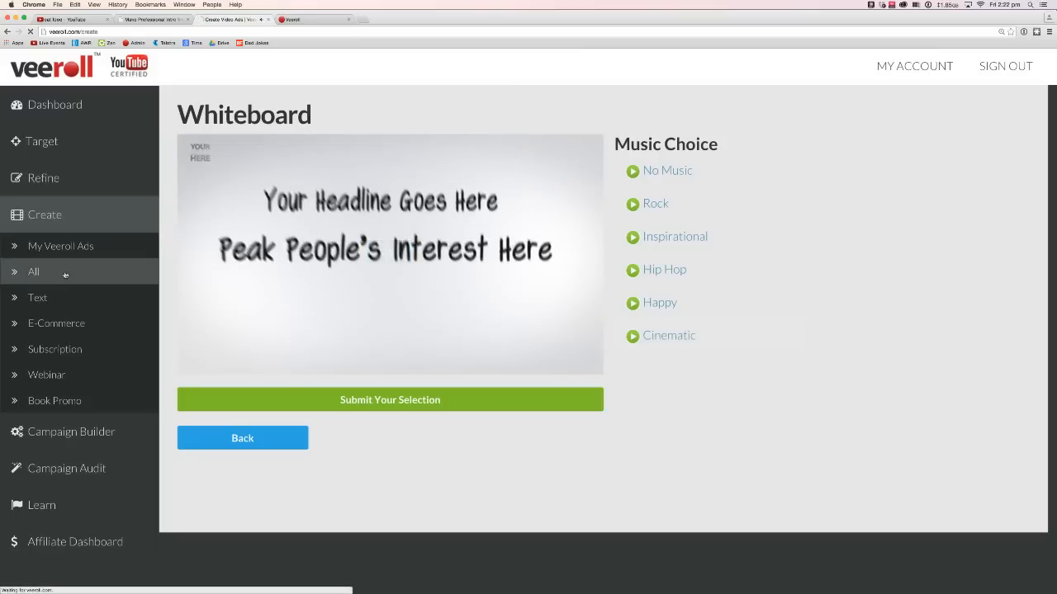
Return to all templates and look through the e-commerce, YouTube, webinar and book promo designs
{"action": "scroll", "coordinate": [528, 307], "scroll_direction": "down", "scroll_amount": 2}
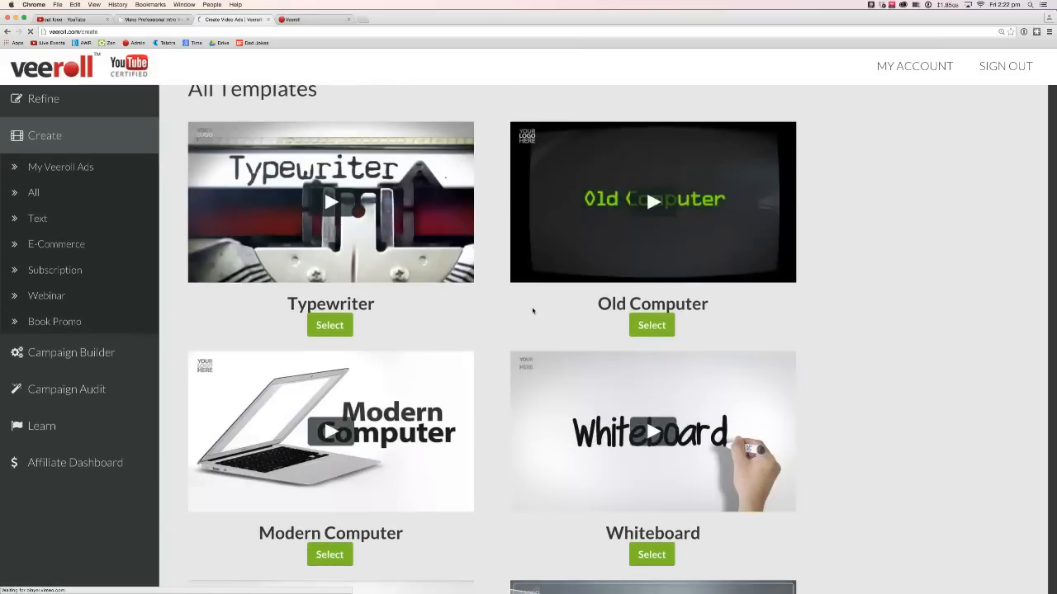
{"action": "scroll", "coordinate": [533, 311], "scroll_direction": "down", "scroll_amount": 6}
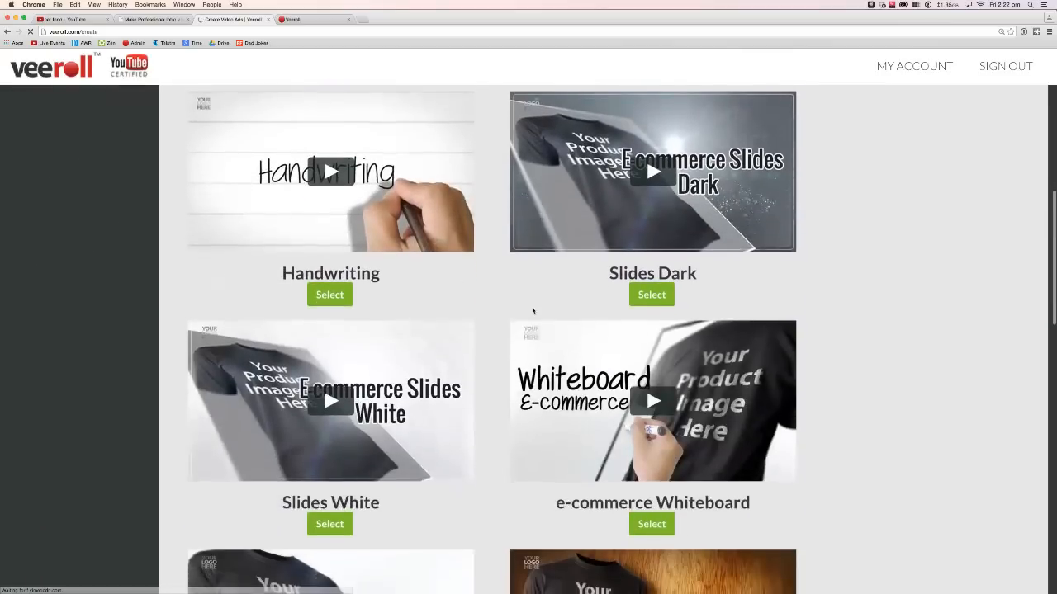
{"action": "scroll", "coordinate": [532, 310], "scroll_direction": "down", "scroll_amount": 5}
{"action": "scroll", "coordinate": [531, 311], "scroll_direction": "down", "scroll_amount": 2}
{"action": "scroll", "coordinate": [573, 336], "scroll_direction": "down", "scroll_amount": 4}
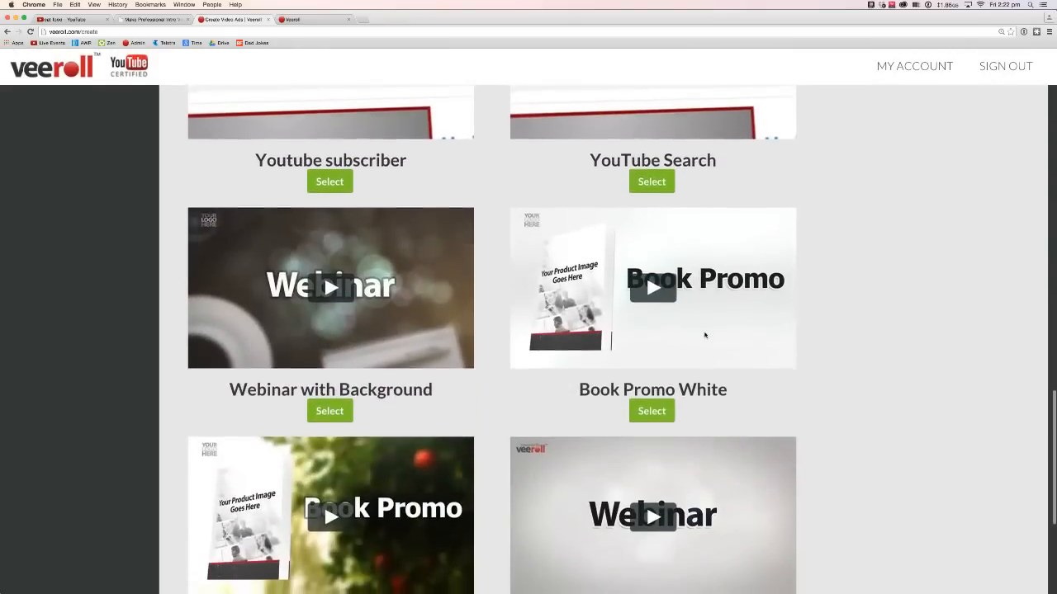
{"action": "scroll", "coordinate": [702, 333], "scroll_direction": "down", "scroll_amount": 4}
{"action": "scroll", "coordinate": [529, 310], "scroll_direction": "up", "scroll_amount": 8}
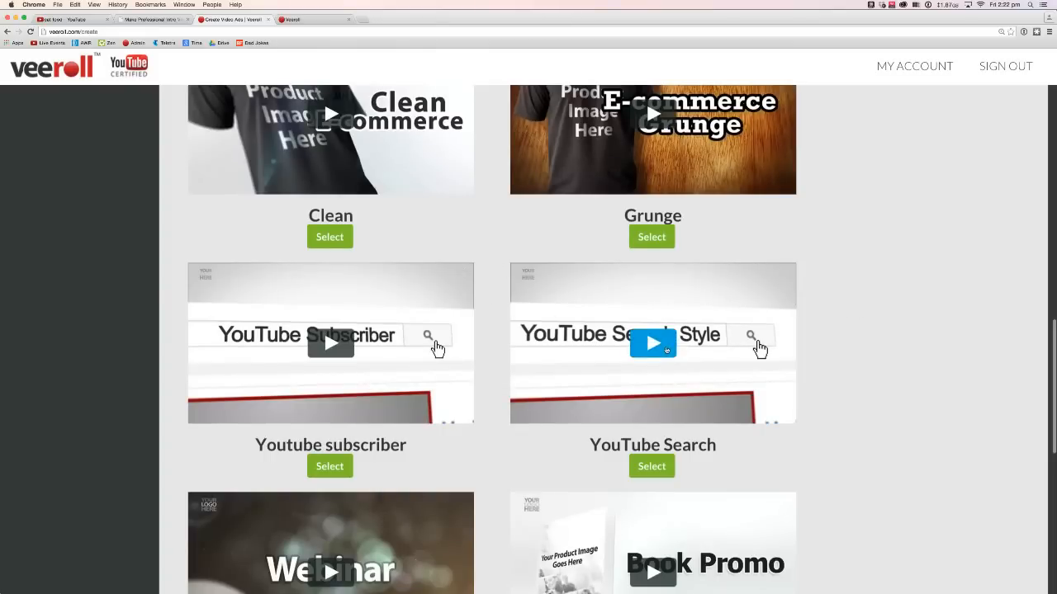
Select the YouTube Search template, check its music choices and submit the selection
{"action": "left_click", "coordinate": [651, 467]}
{"action": "scroll", "coordinate": [563, 317], "scroll_direction": "up", "scroll_amount": 2}
{"action": "scroll", "coordinate": [623, 330], "scroll_direction": "up", "scroll_amount": 3}
{"action": "scroll", "coordinate": [620, 250], "scroll_direction": "down", "scroll_amount": 5}
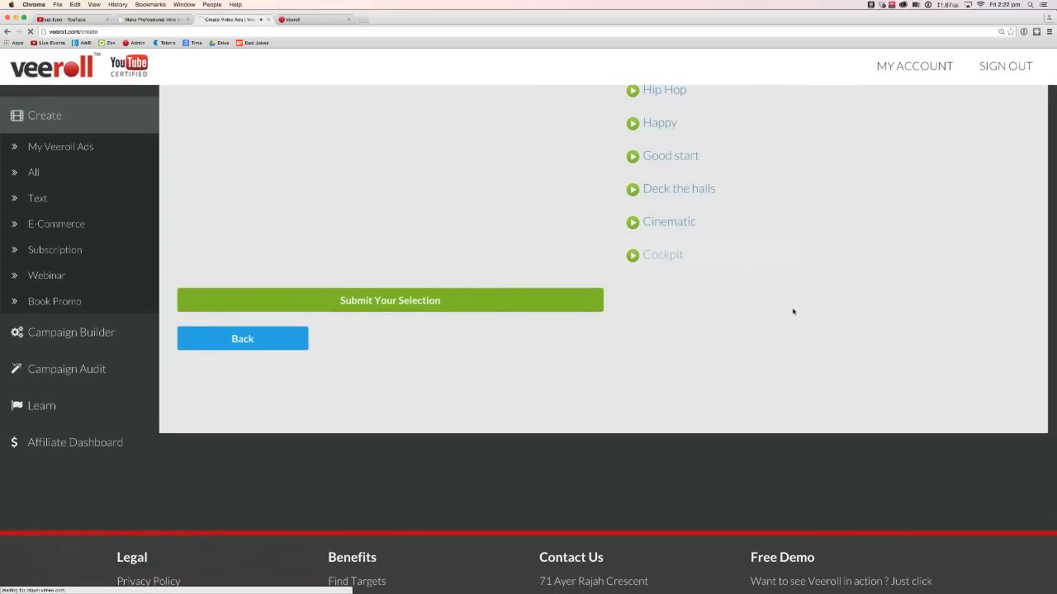
{"action": "scroll", "coordinate": [794, 312], "scroll_direction": "up", "scroll_amount": 3}
{"action": "left_click", "coordinate": [382, 390]}
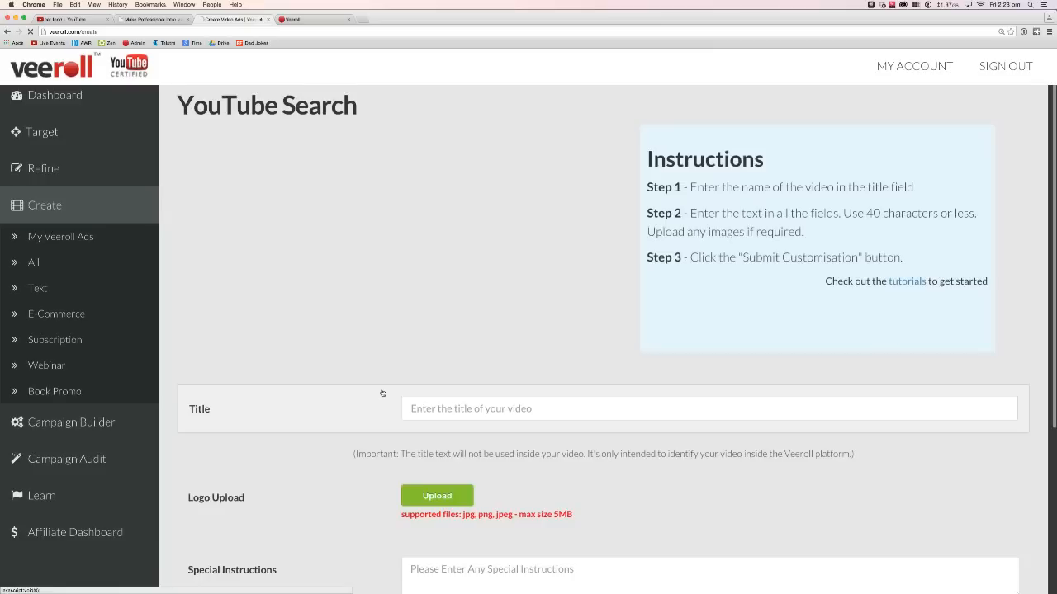
Examine the YouTube Search customisation form, going through the title and the five text lines from attention grabber to call to click
{"action": "scroll", "coordinate": [647, 344], "scroll_direction": "down", "scroll_amount": 4}
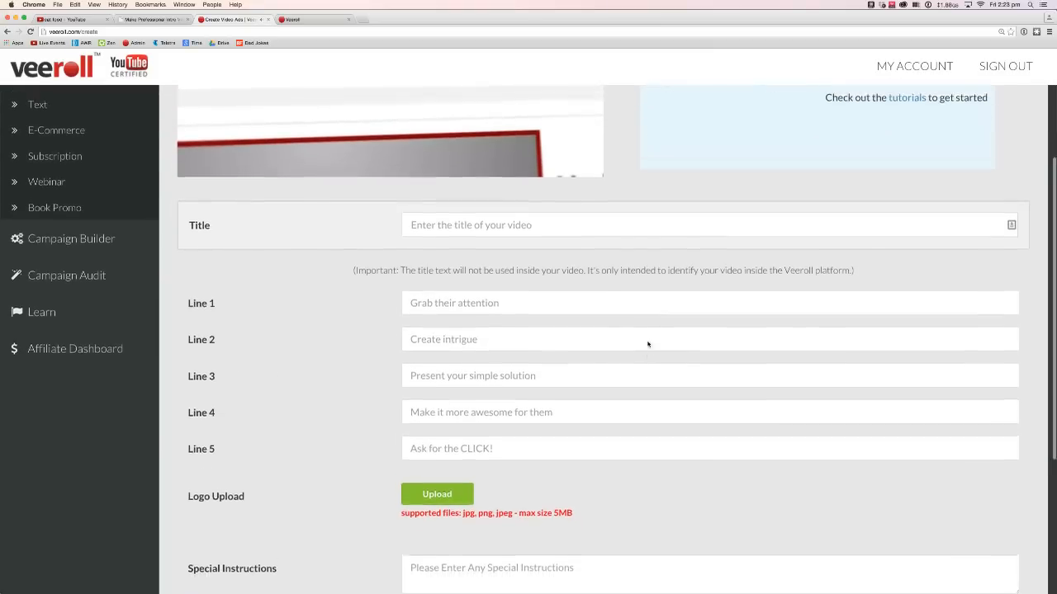
{"action": "scroll", "coordinate": [648, 345], "scroll_direction": "up", "scroll_amount": 2}
{"action": "left_click", "coordinate": [463, 324]}
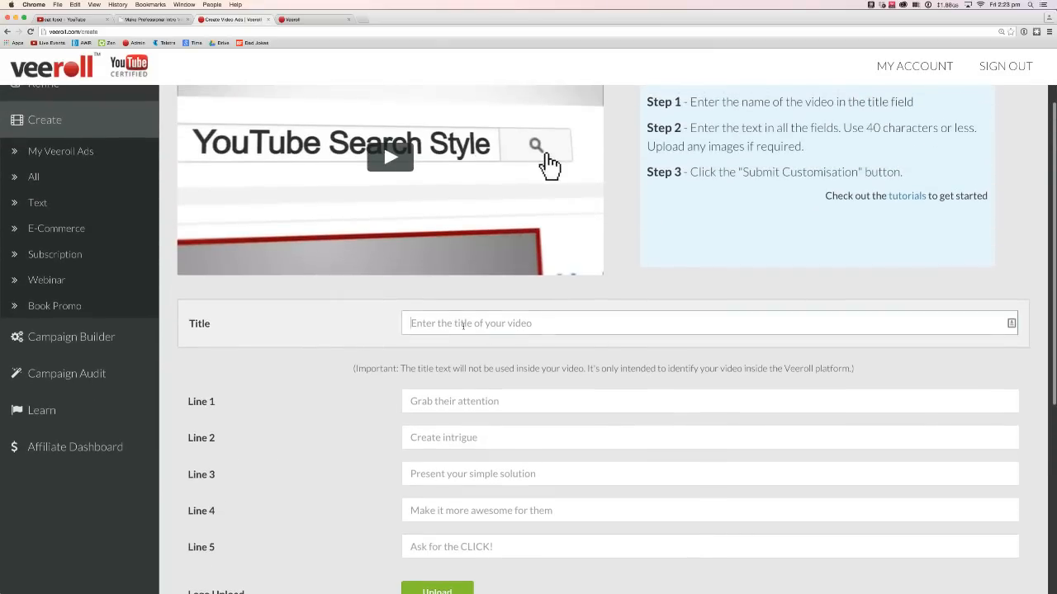
{"action": "scroll", "coordinate": [372, 335], "scroll_direction": "down", "scroll_amount": 2}
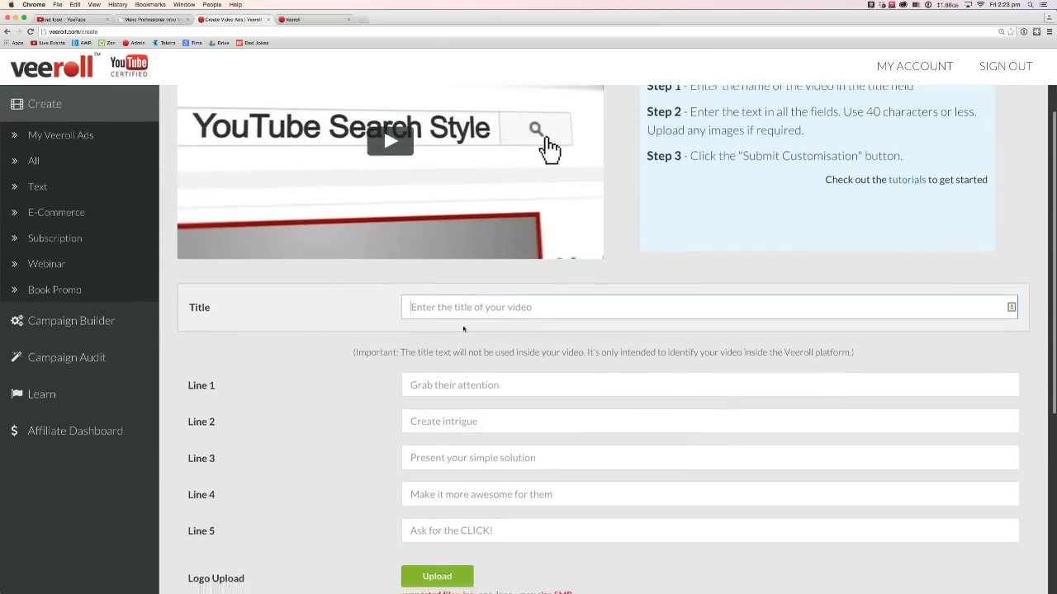
{"action": "left_click", "coordinate": [446, 327]}
{"action": "left_click", "coordinate": [437, 364]}
{"action": "left_click", "coordinate": [437, 399]}
{"action": "left_click", "coordinate": [444, 436]}
{"action": "left_click", "coordinate": [447, 468]}
{"action": "scroll", "coordinate": [388, 400], "scroll_direction": "up", "scroll_amount": 3}
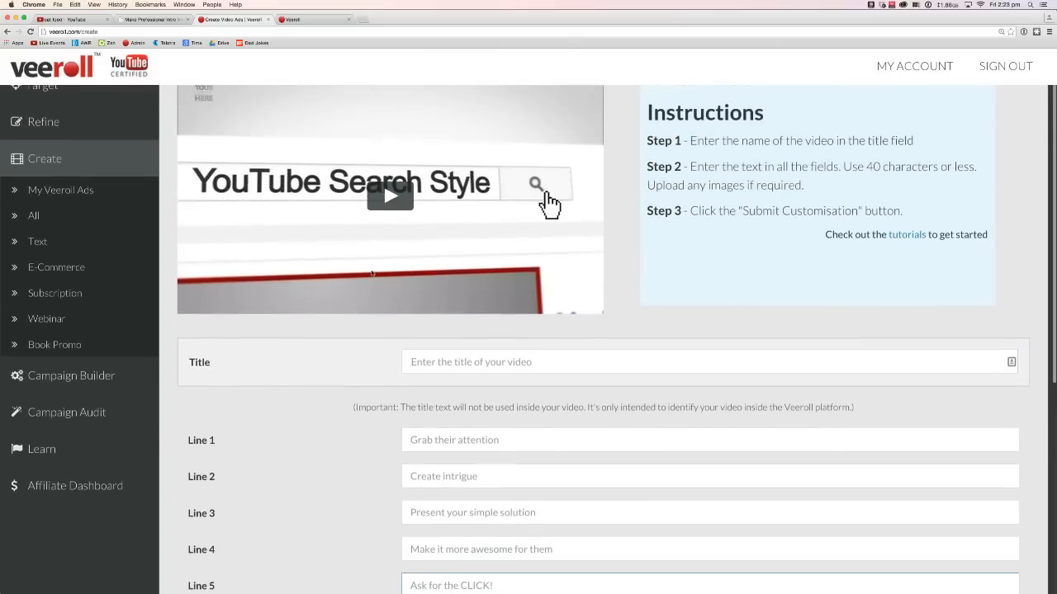
{"action": "scroll", "coordinate": [424, 238], "scroll_direction": "down", "scroll_amount": 3}
{"action": "left_click", "coordinate": [417, 312]}
{"action": "key", "text": "Tab"}
{"action": "key", "text": "Tab"}
{"action": "key", "text": "Tab"}
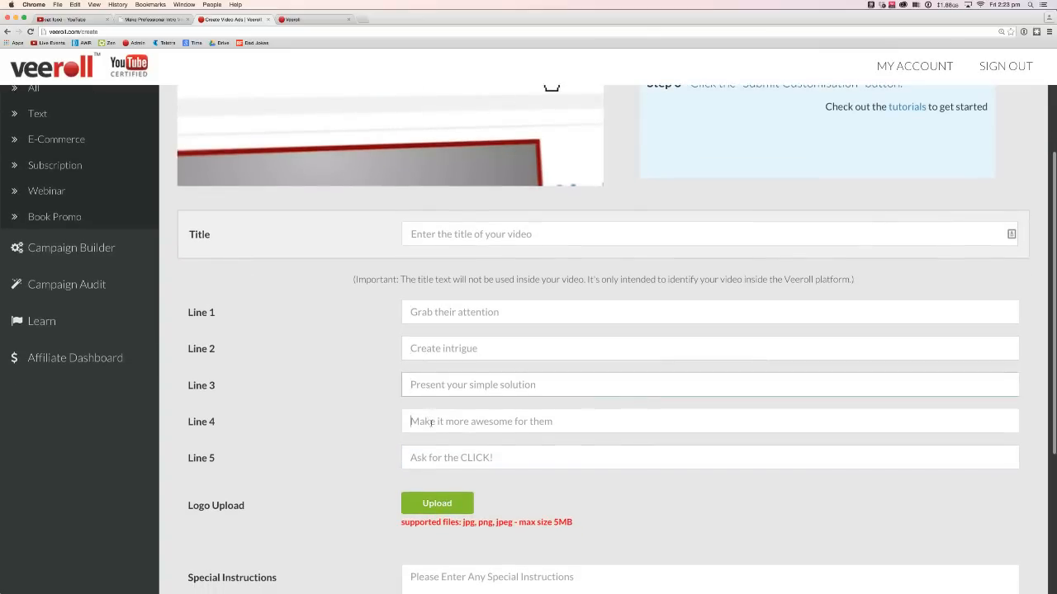
{"action": "left_click", "coordinate": [434, 312]}
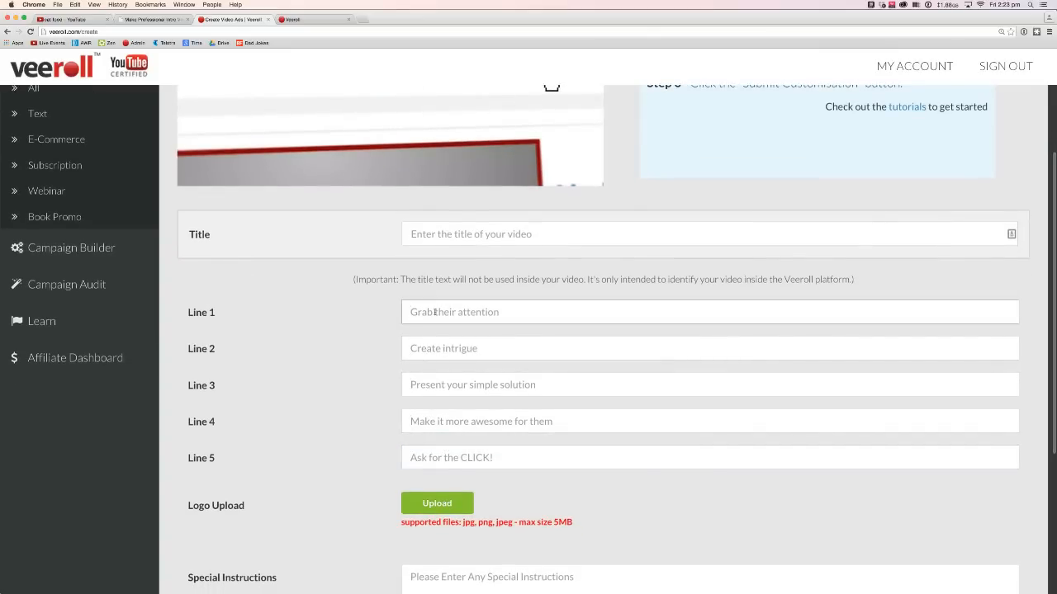
{"action": "left_click", "coordinate": [429, 349]}
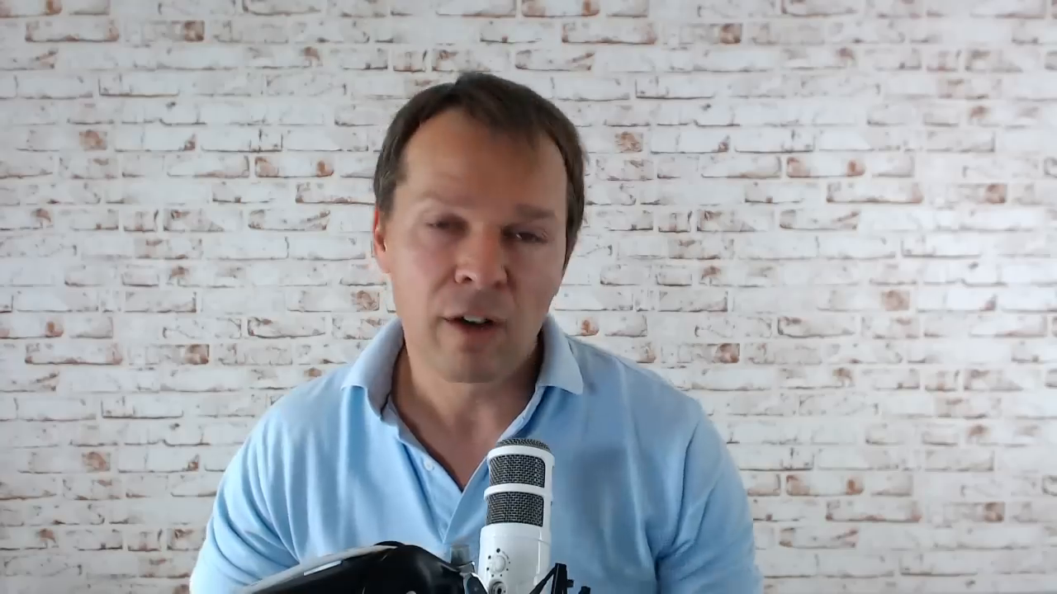
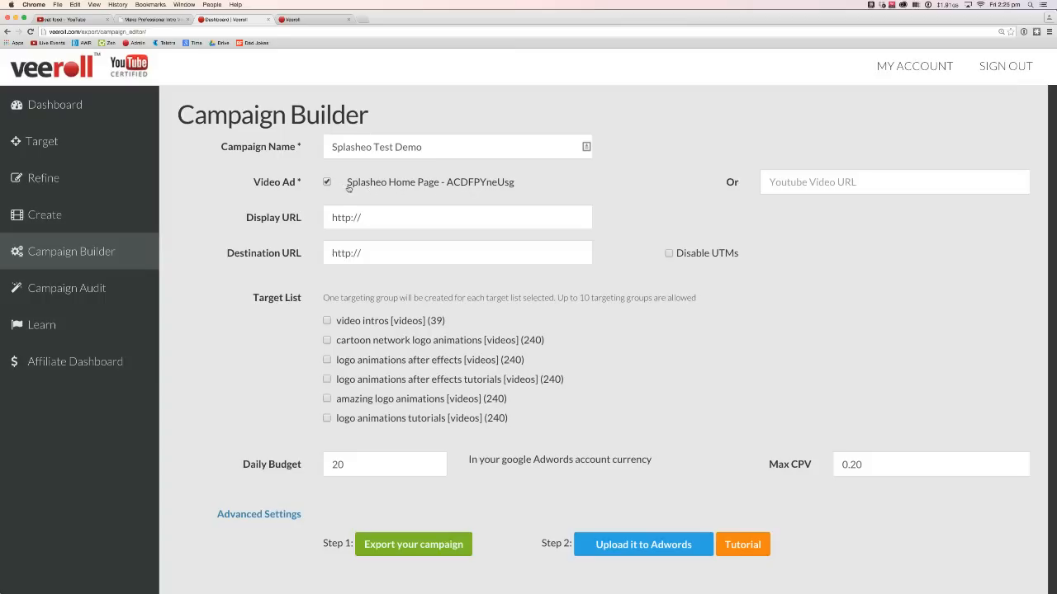
{"action": "left_click", "coordinate": [786, 183]}
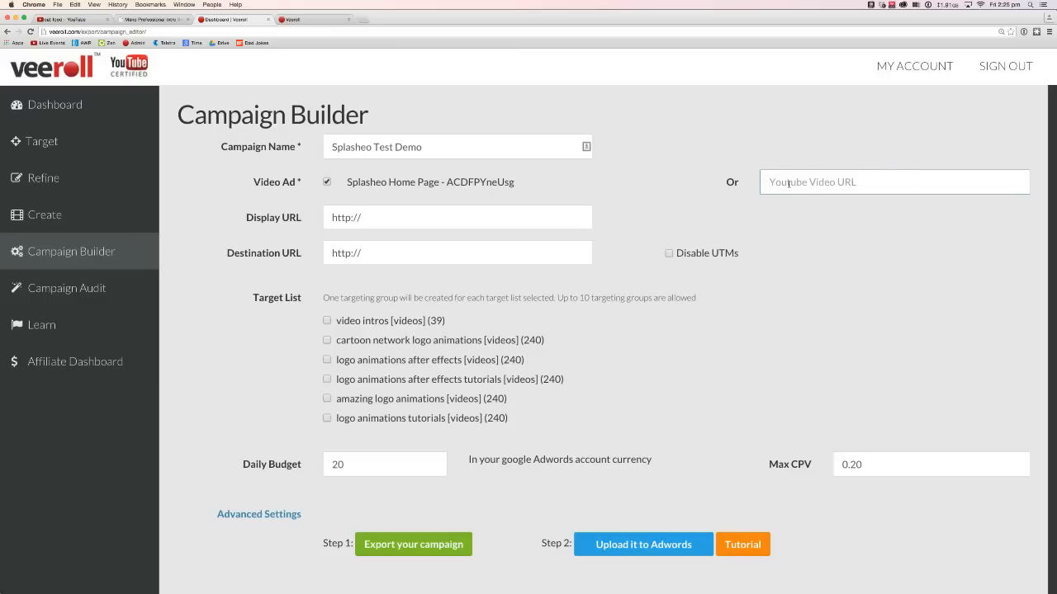
{"action": "left_click", "coordinate": [427, 215]}
{"action": "type", "text": "s"}
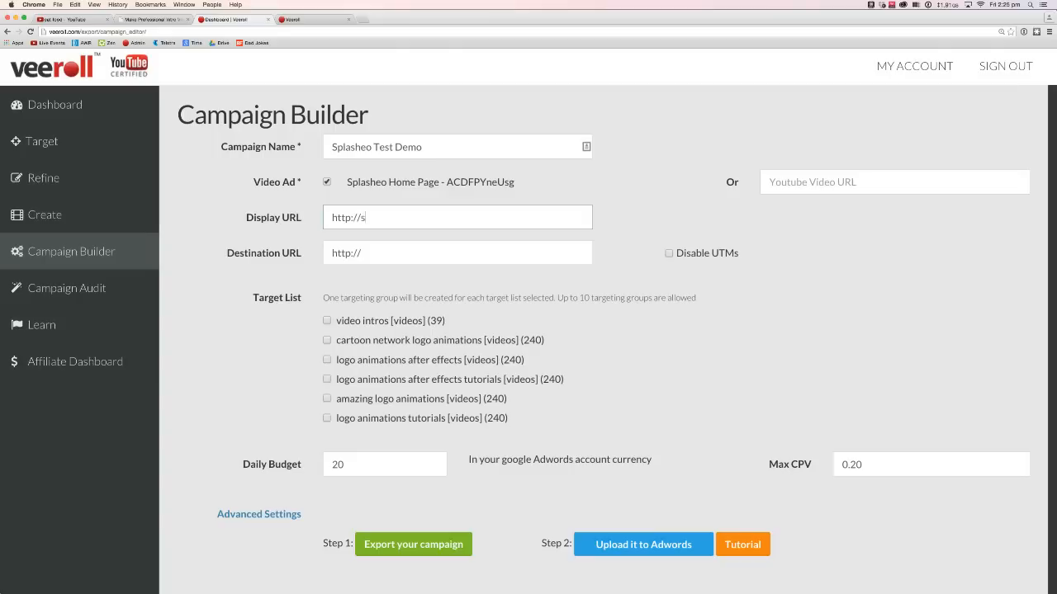
{"action": "type", "text": "plasheo.com"}
{"action": "left_click", "coordinate": [382, 253]}
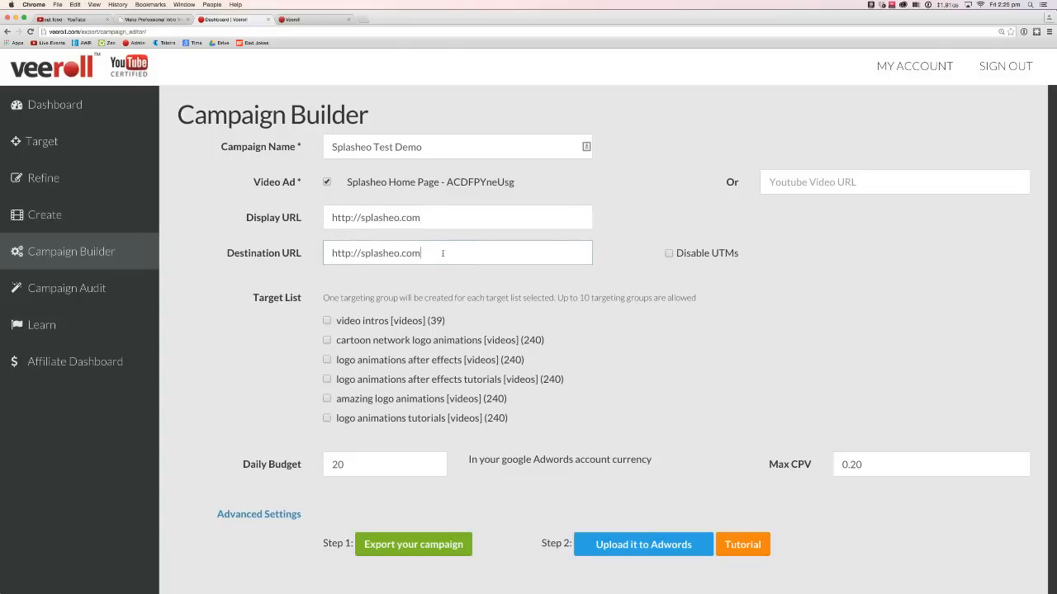
{"action": "type", "text": "/products"}
Include the five logo animations target lists in the campaign, leaving out the video intros list
{"action": "scroll", "coordinate": [266, 307], "scroll_direction": "down", "scroll_amount": 2}
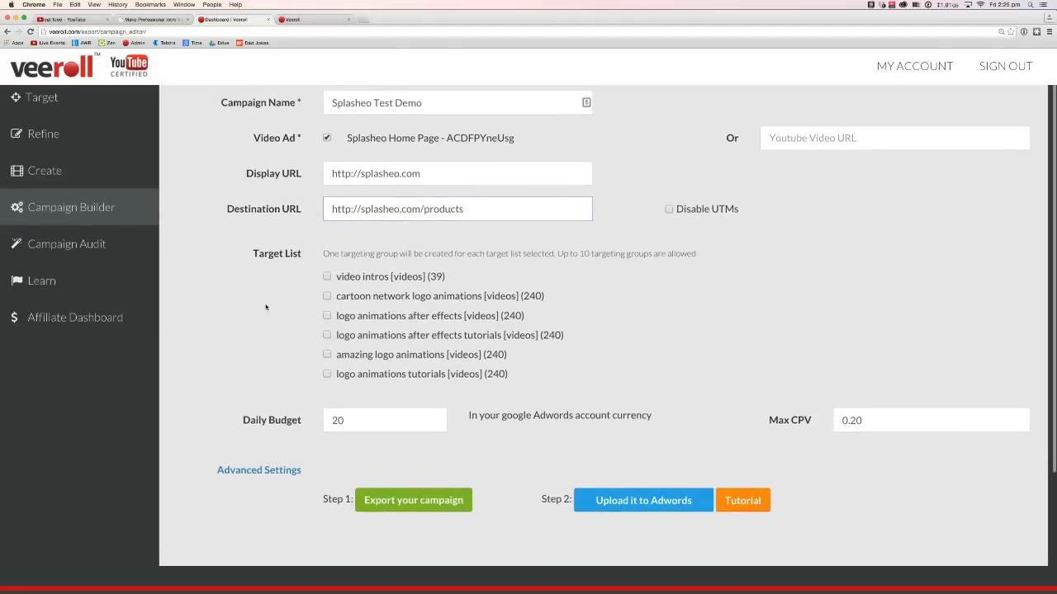
{"action": "left_click", "coordinate": [326, 296]}
{"action": "left_click", "coordinate": [326, 315]}
{"action": "left_click", "coordinate": [326, 334]}
{"action": "left_click", "coordinate": [327, 354]}
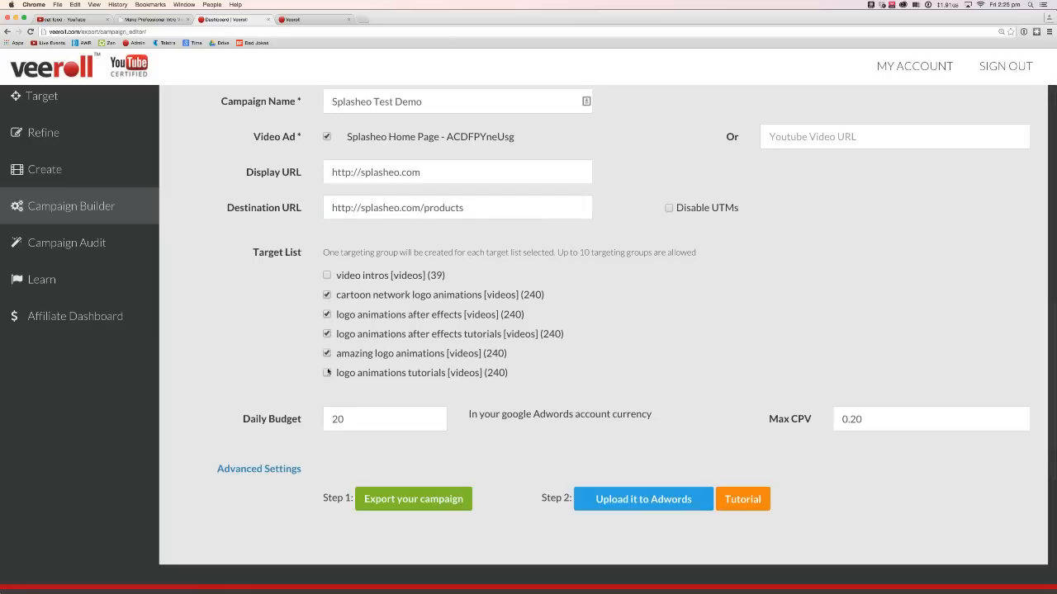
{"action": "left_click", "coordinate": [327, 373]}
Check the campaign's daily budget and its maximum cost per view
{"action": "scroll", "coordinate": [260, 338], "scroll_direction": "down", "scroll_amount": 3}
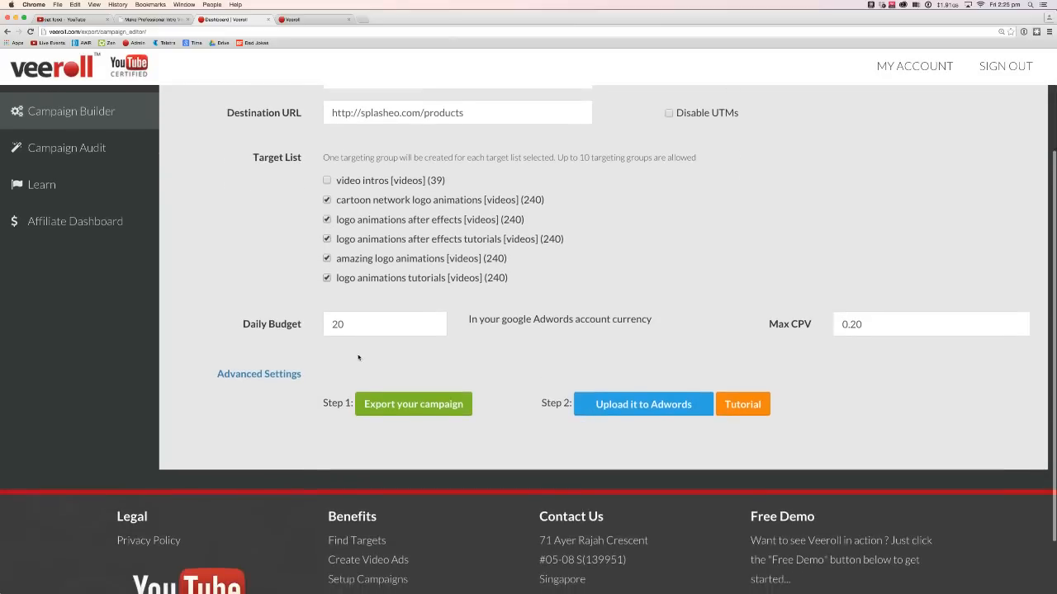
{"action": "left_click", "coordinate": [355, 329]}
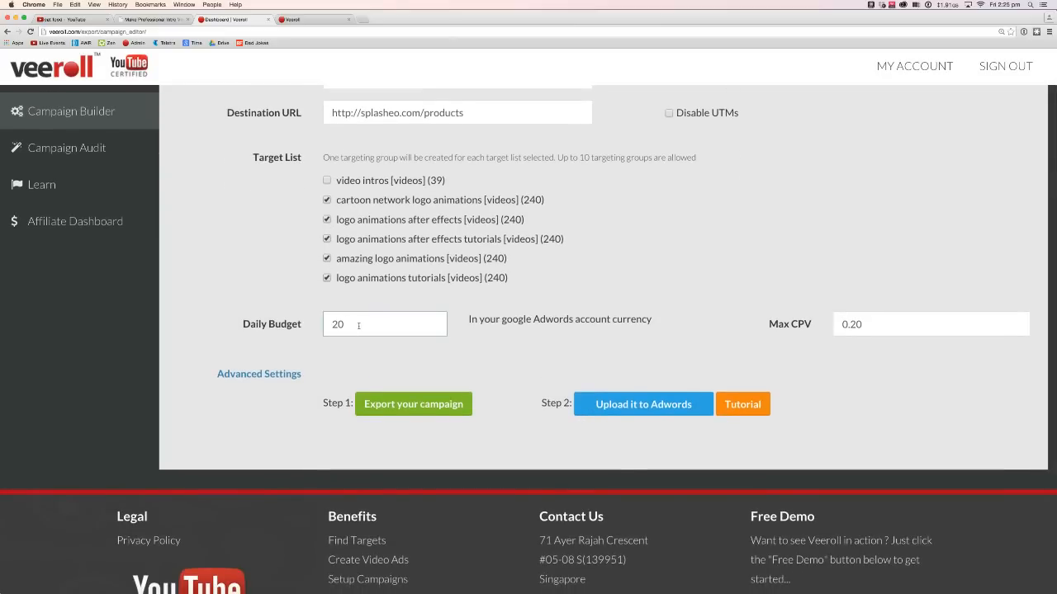
{"action": "left_click", "coordinate": [871, 325]}
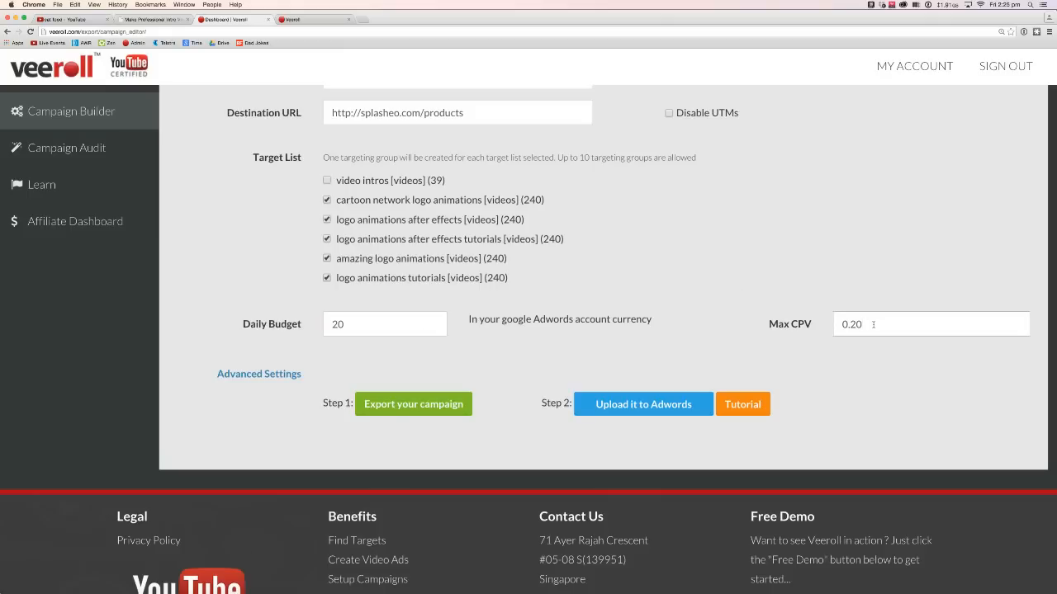
{"action": "left_click_drag", "start_coordinate": [877, 323], "coordinate": [839, 324]}
{"action": "left_click", "coordinate": [880, 322]}
Show the campaign's advanced settings and check the start date and end date options
{"action": "left_click", "coordinate": [246, 376]}
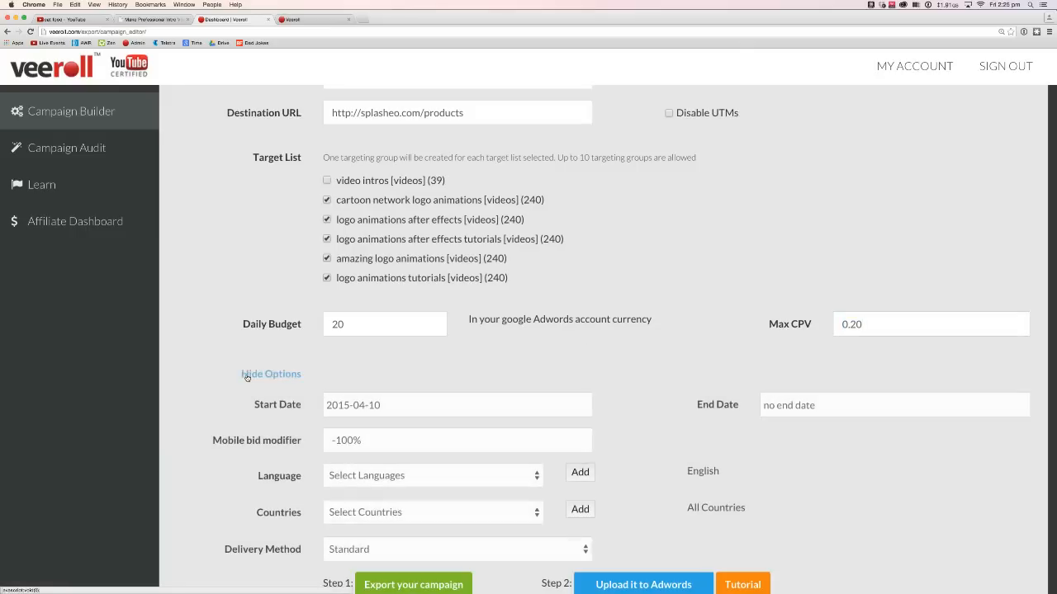
{"action": "scroll", "coordinate": [330, 314], "scroll_direction": "down", "scroll_amount": 4}
{"action": "left_click", "coordinate": [393, 259]}
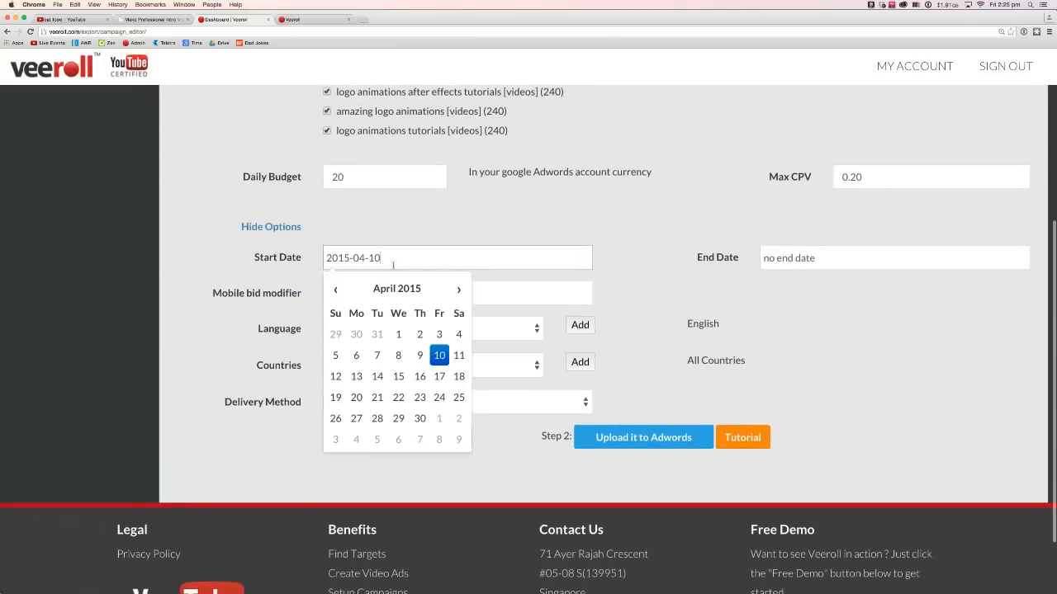
{"action": "left_click", "coordinate": [842, 257]}
{"action": "left_click", "coordinate": [675, 234]}
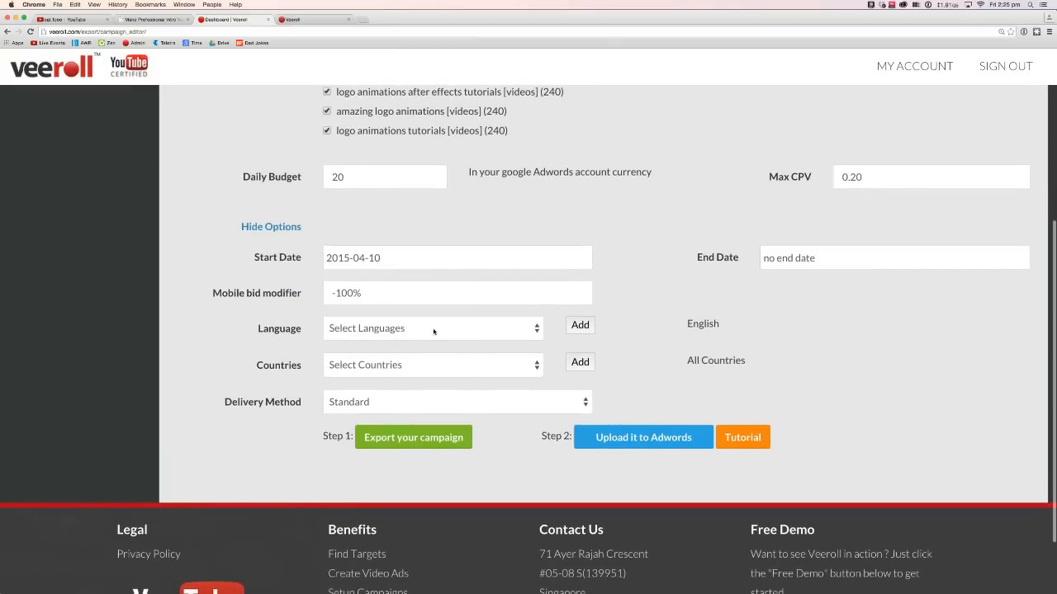
Add United States as the campaign's target country
{"action": "left_click", "coordinate": [512, 365]}
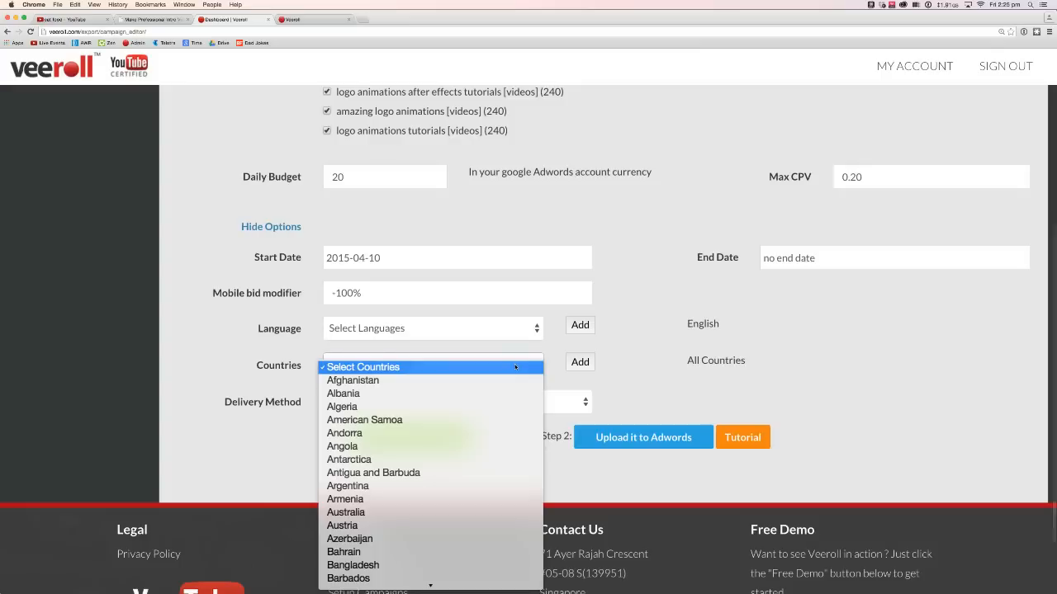
{"action": "scroll", "coordinate": [467, 421], "scroll_direction": "down", "scroll_amount": 15}
{"action": "scroll", "coordinate": [466, 420], "scroll_direction": "down", "scroll_amount": 10}
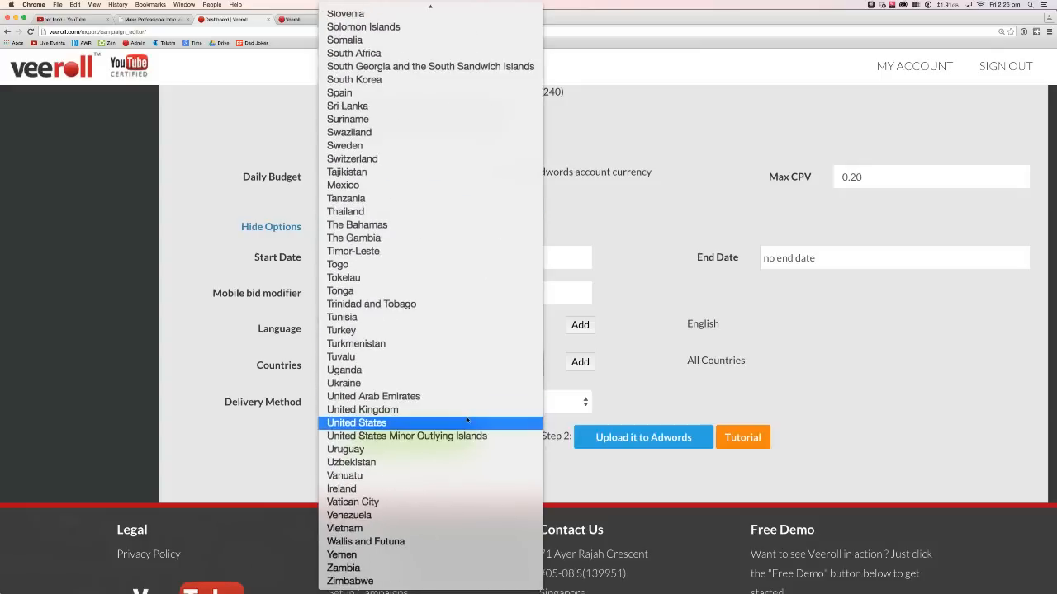
{"action": "left_click", "coordinate": [404, 424]}
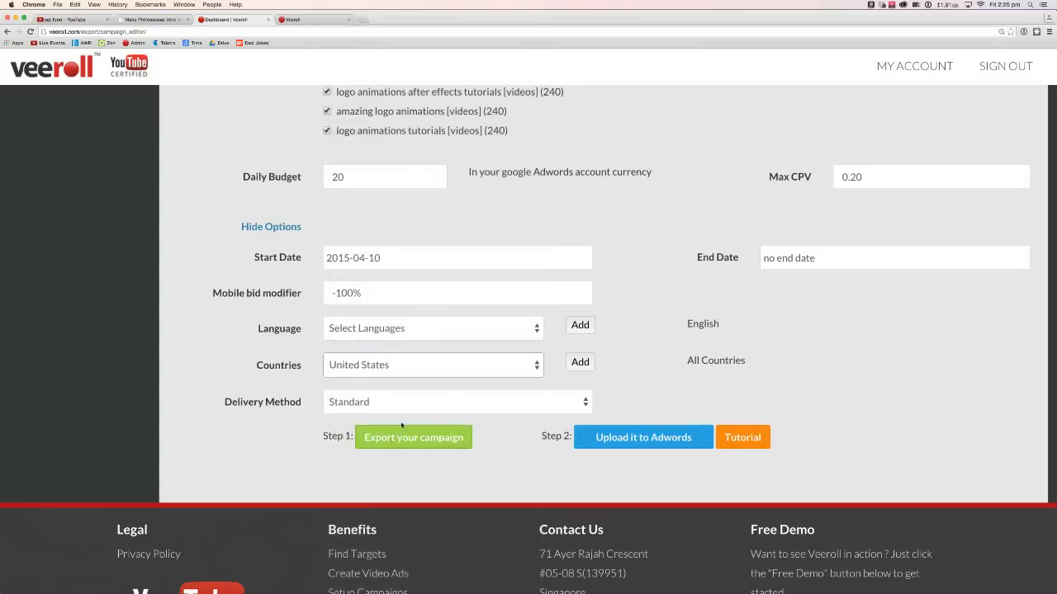
{"action": "left_click", "coordinate": [580, 363]}
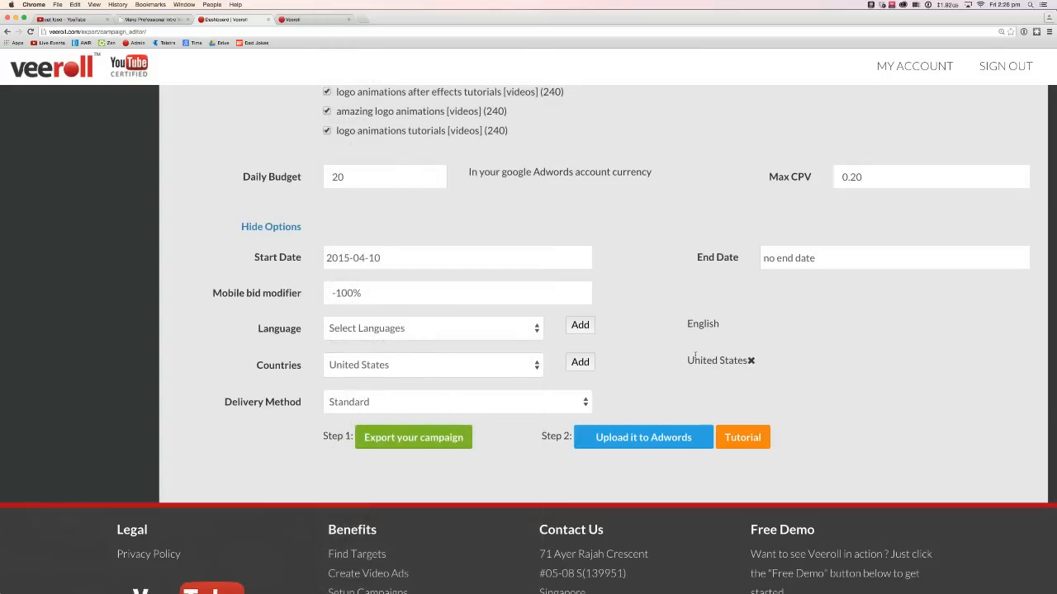
Keep the delivery method on Standard and export the campaign file
{"action": "left_click", "coordinate": [453, 404]}
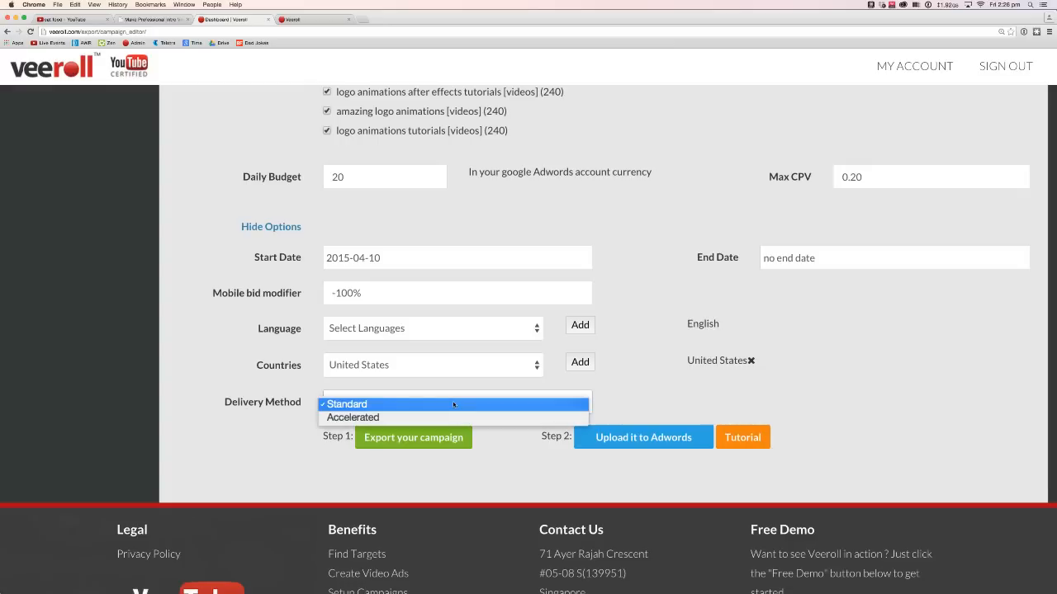
{"action": "left_click", "coordinate": [367, 404]}
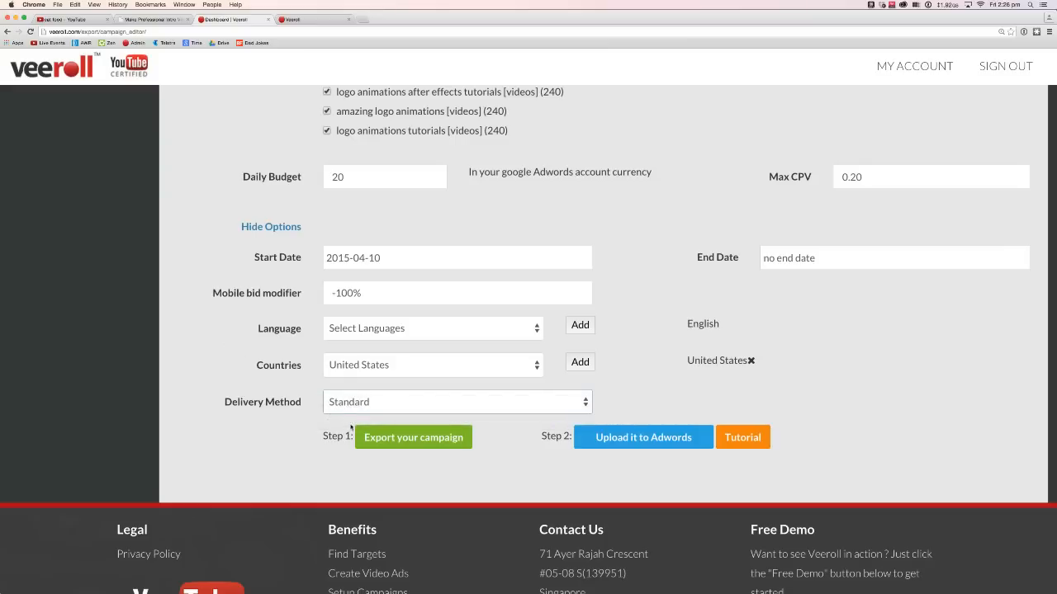
{"action": "left_click", "coordinate": [419, 442]}
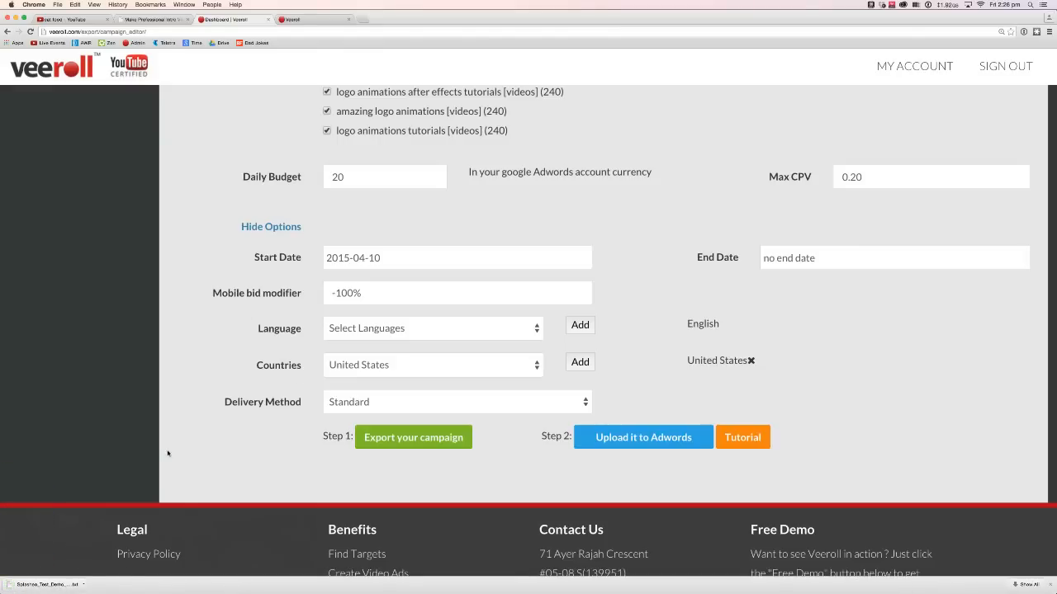
Switch to Google AdWords and submit Splasheo_Test_Demo_VR_2507.txt from Downloads as a bulk upload
{"action": "left_click", "coordinate": [632, 438]}
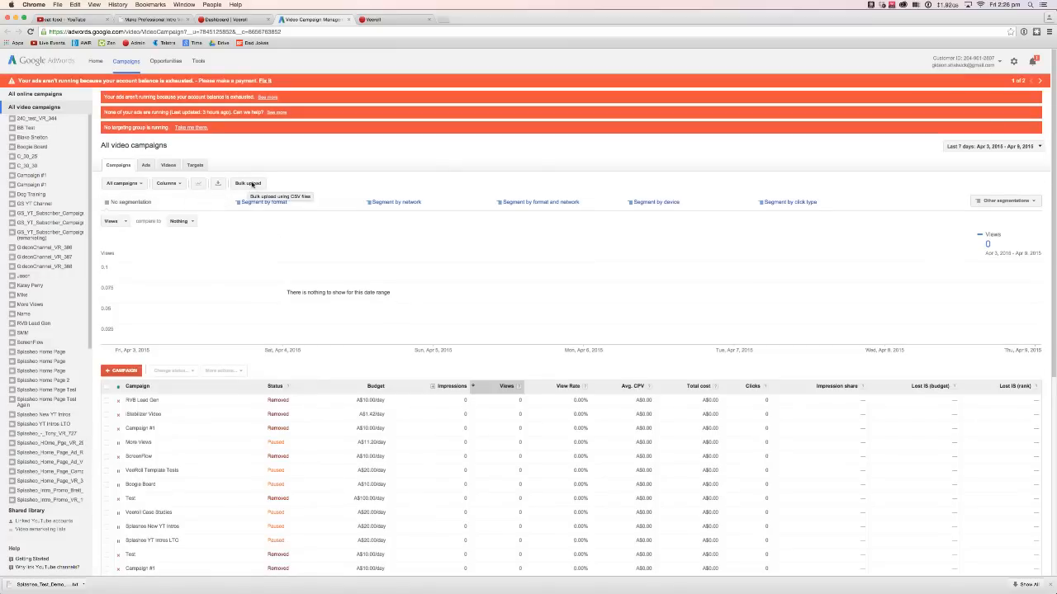
{"action": "left_click", "coordinate": [250, 183]}
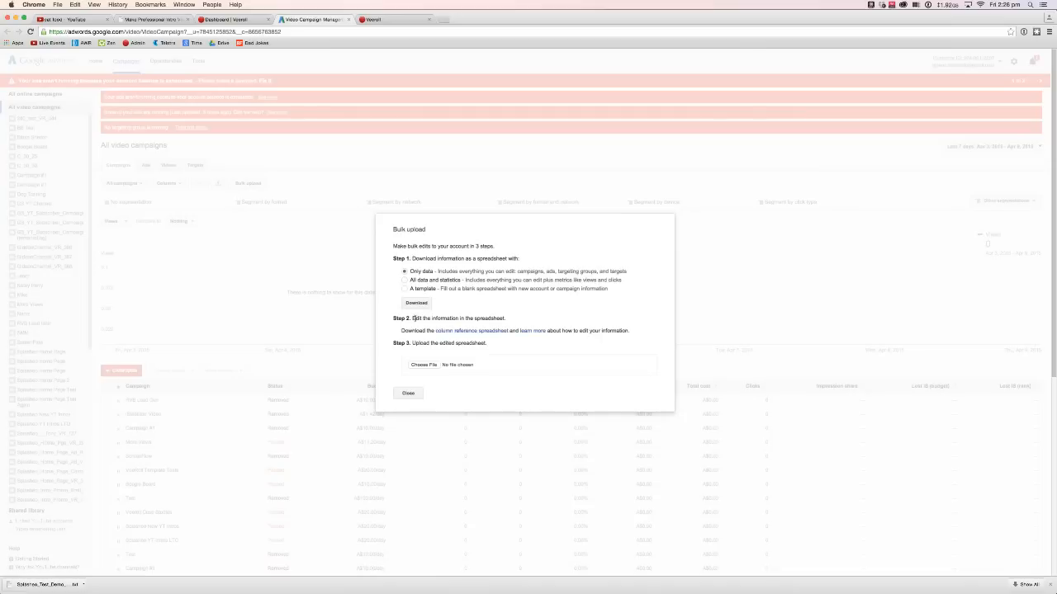
{"action": "left_click", "coordinate": [422, 365]}
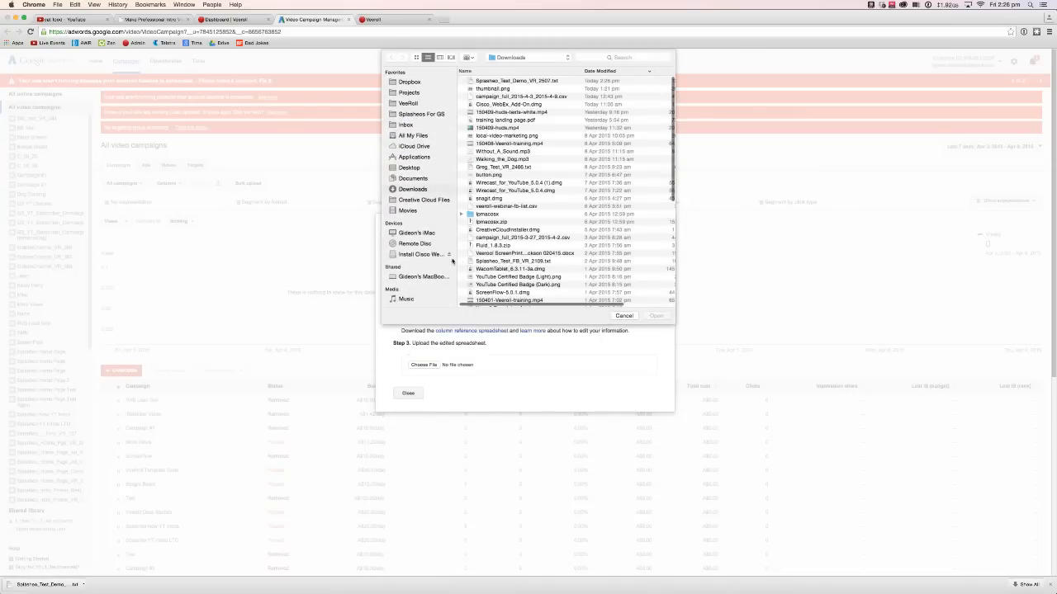
{"action": "left_click", "coordinate": [498, 83]}
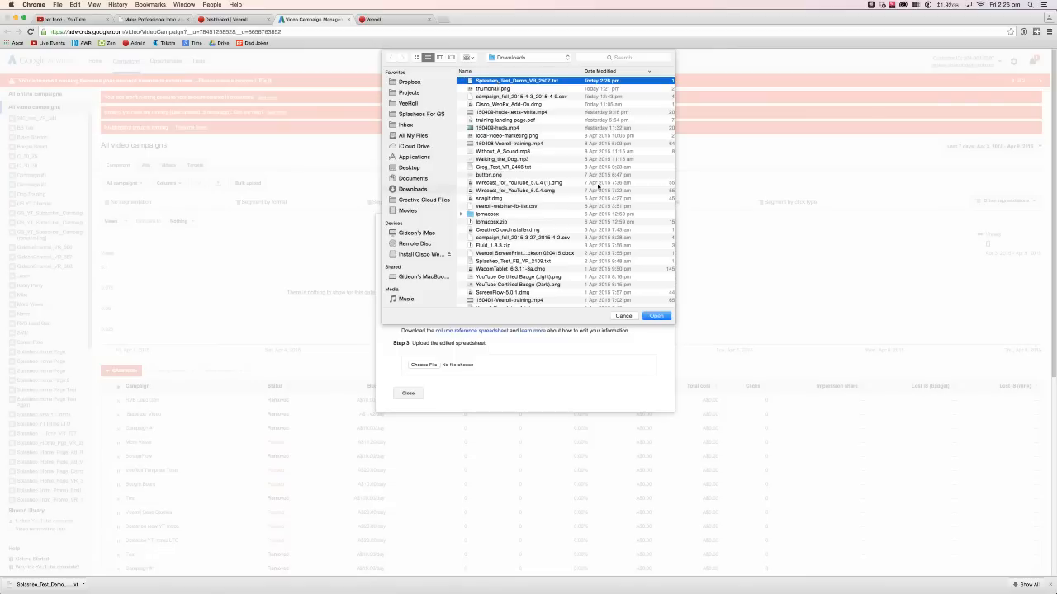
{"action": "left_click", "coordinate": [656, 317]}
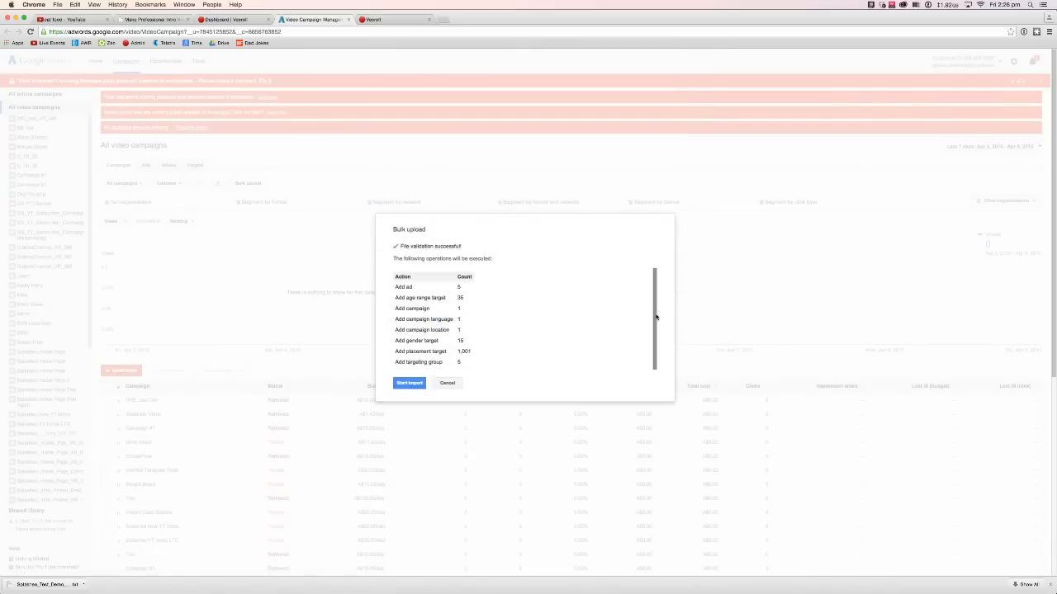
Review the number of placement targets in the bulk upload, run the import and reload the video campaigns
{"action": "key", "text": "super+equal"}
{"action": "key", "text": "super+equal"}
{"action": "key", "text": "super+equal"}
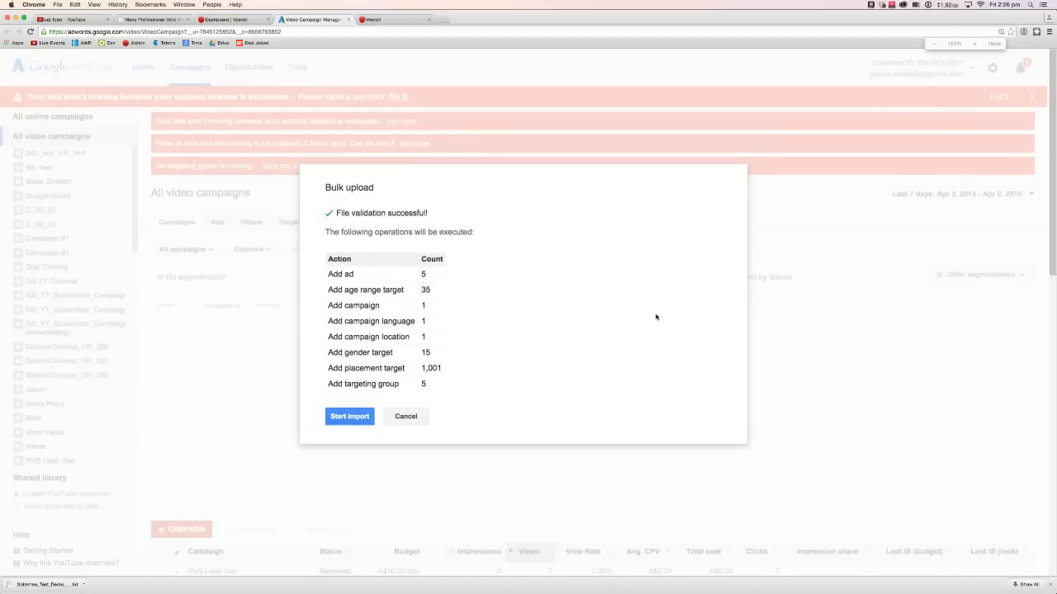
{"action": "left_click_drag", "start_coordinate": [420, 369], "coordinate": [447, 370]}
{"action": "left_click", "coordinate": [445, 369]}
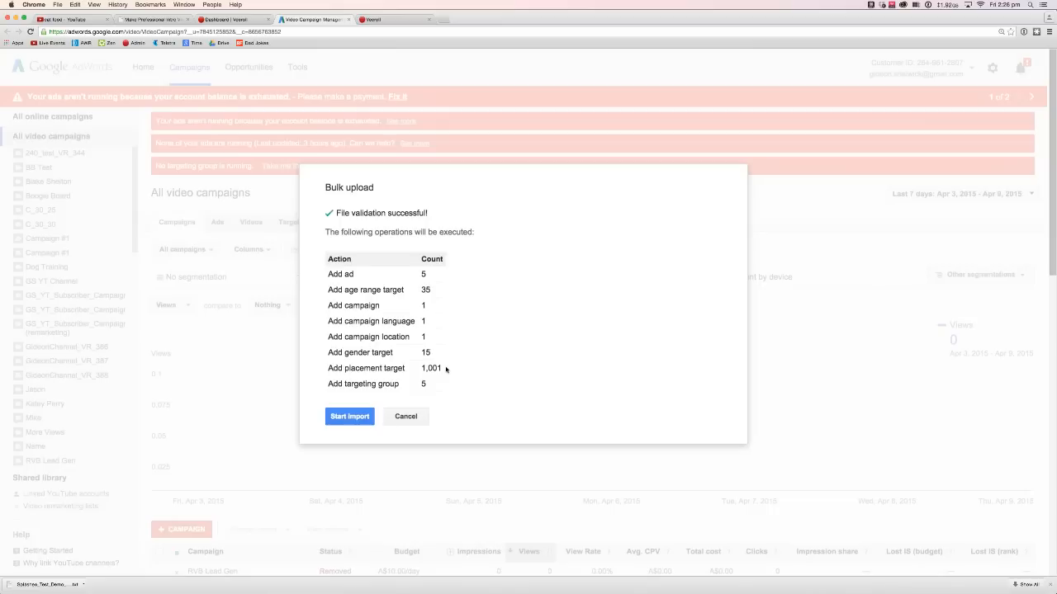
{"action": "mouse_move", "coordinate": [421, 368]}
{"action": "left_mouse_down"}
{"action": "mouse_move", "coordinate": [444, 378]}
{"action": "mouse_move", "coordinate": [442, 368]}
{"action": "left_mouse_up"}
{"action": "left_click", "coordinate": [347, 418]}
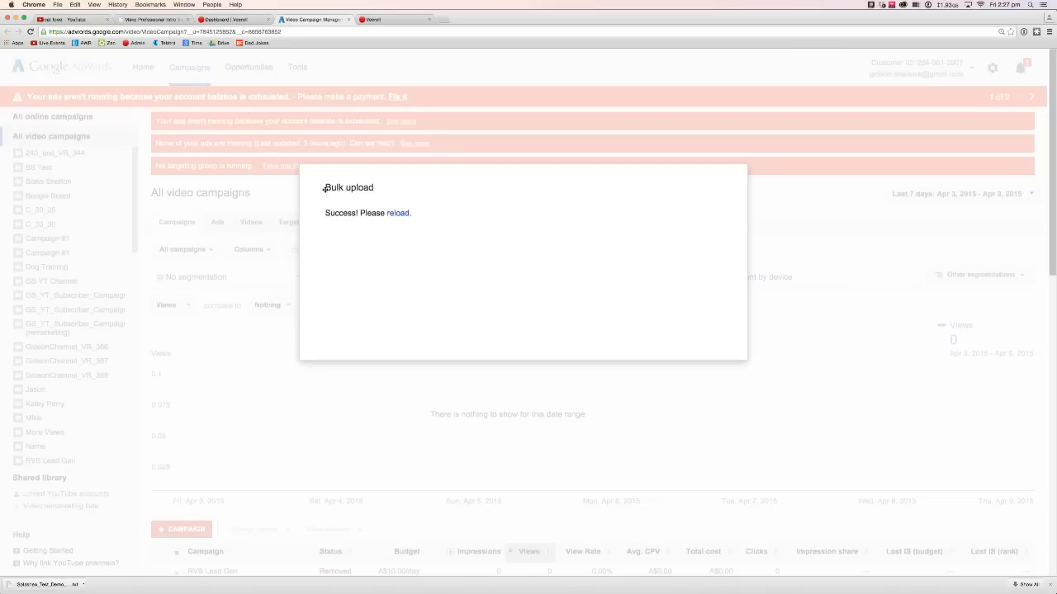
{"action": "left_click", "coordinate": [397, 214]}
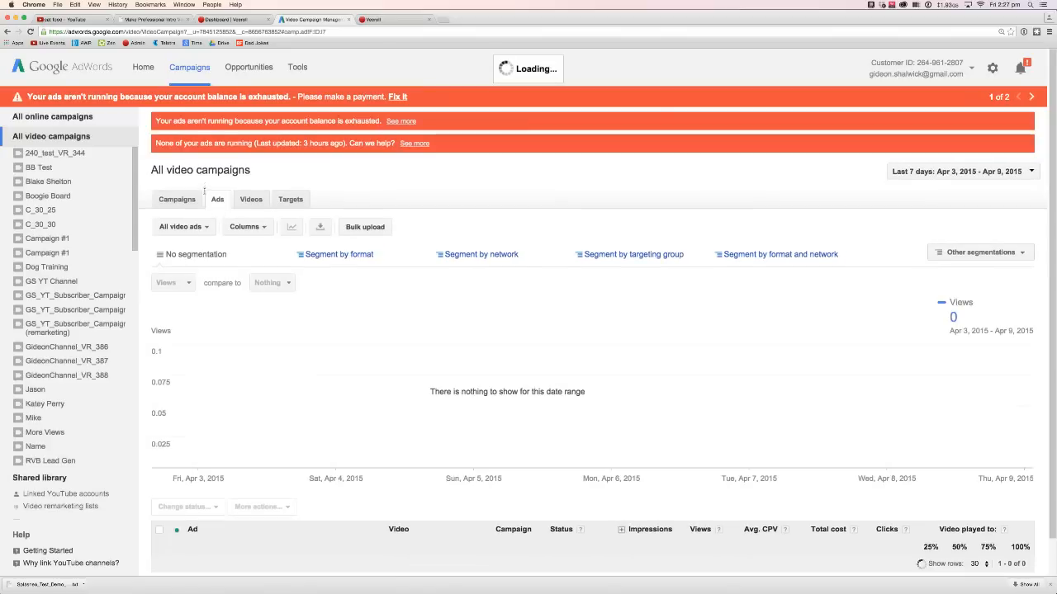
Filter the video ads to all enabled video ads and look through the resulting list
{"action": "left_click", "coordinate": [207, 230]}
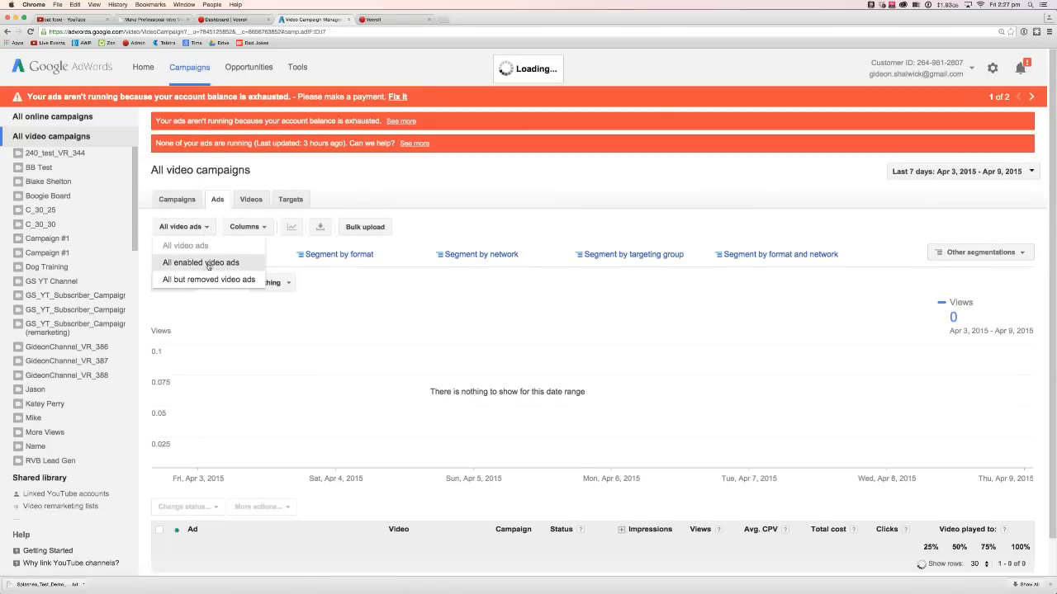
{"action": "left_click", "coordinate": [208, 264]}
{"action": "scroll", "coordinate": [504, 361], "scroll_direction": "down", "scroll_amount": 3}
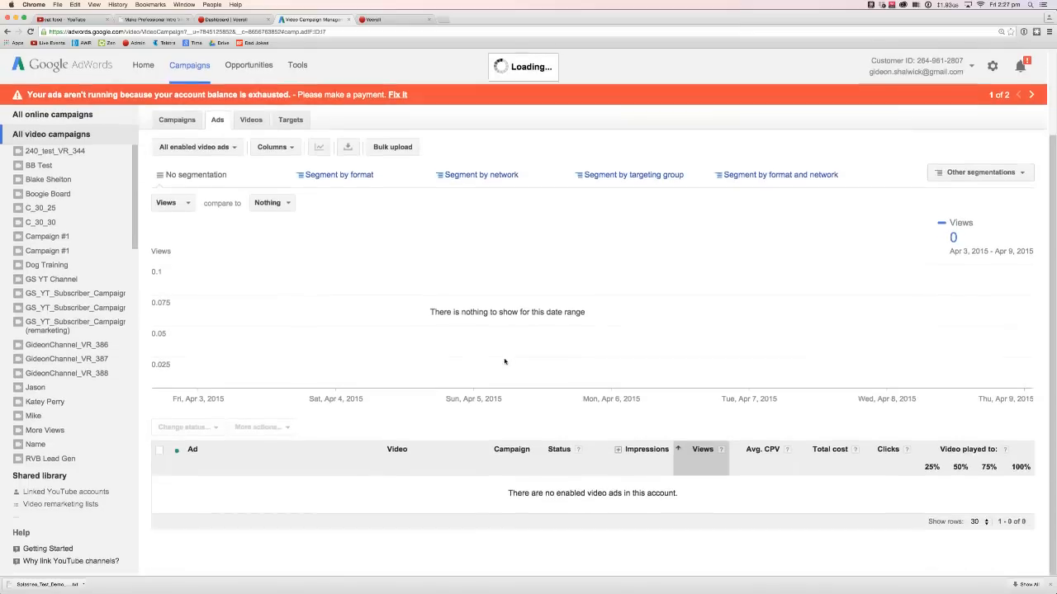
{"action": "scroll", "coordinate": [497, 361], "scroll_direction": "down", "scroll_amount": 2}
{"action": "scroll", "coordinate": [487, 359], "scroll_direction": "up", "scroll_amount": 5}
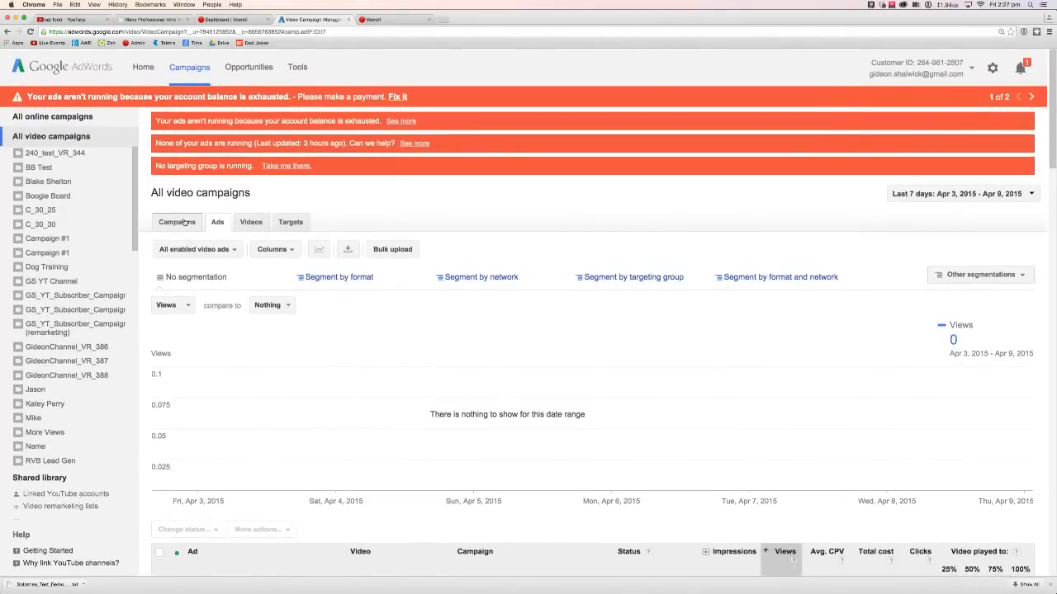
List only the enabled video campaigns and check the serving status of Splasheo_Test_Demo_VR_2507
{"action": "left_click", "coordinate": [182, 223]}
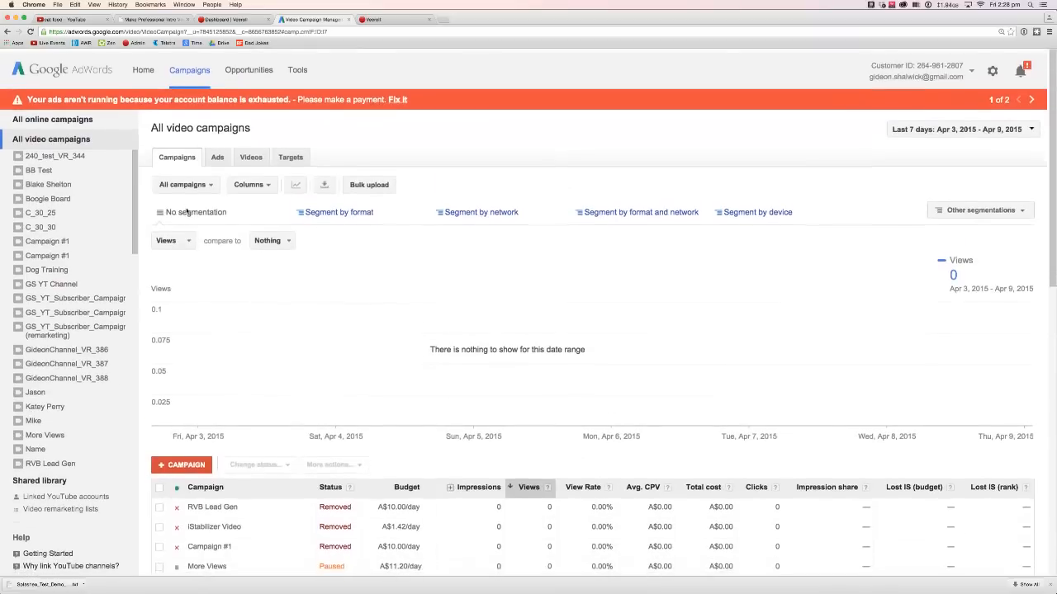
{"action": "left_click", "coordinate": [209, 182]}
{"action": "left_click", "coordinate": [186, 218]}
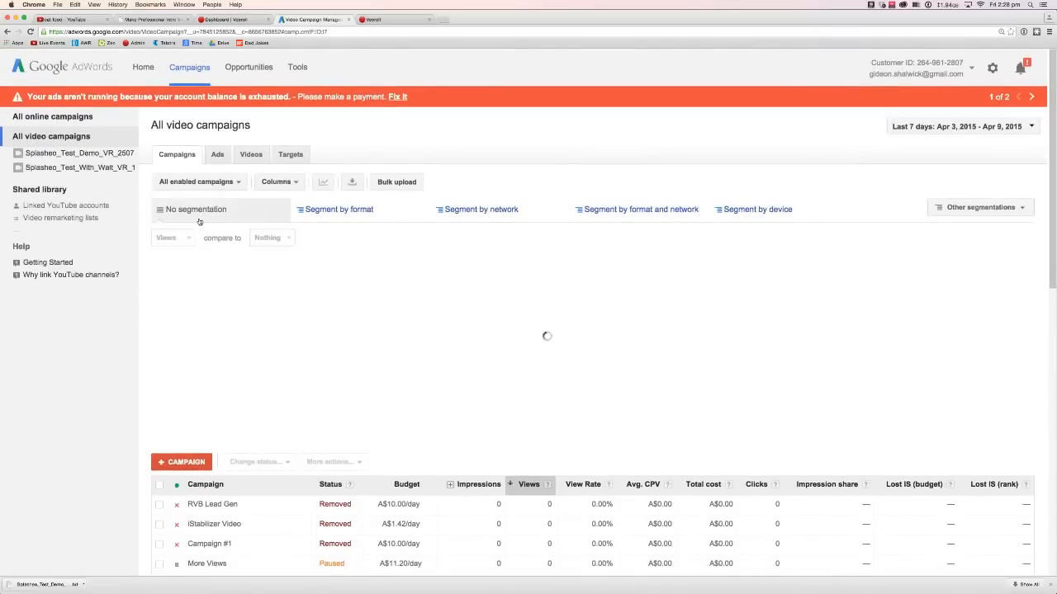
{"action": "scroll", "coordinate": [344, 358], "scroll_direction": "down", "scroll_amount": 2}
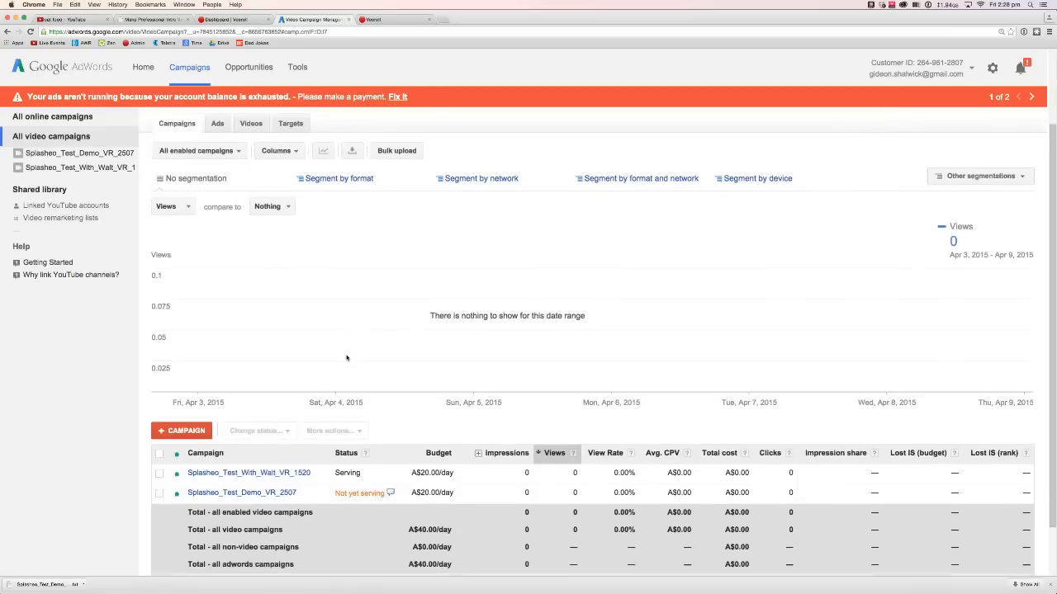
{"action": "scroll", "coordinate": [346, 357], "scroll_direction": "down", "scroll_amount": 1}
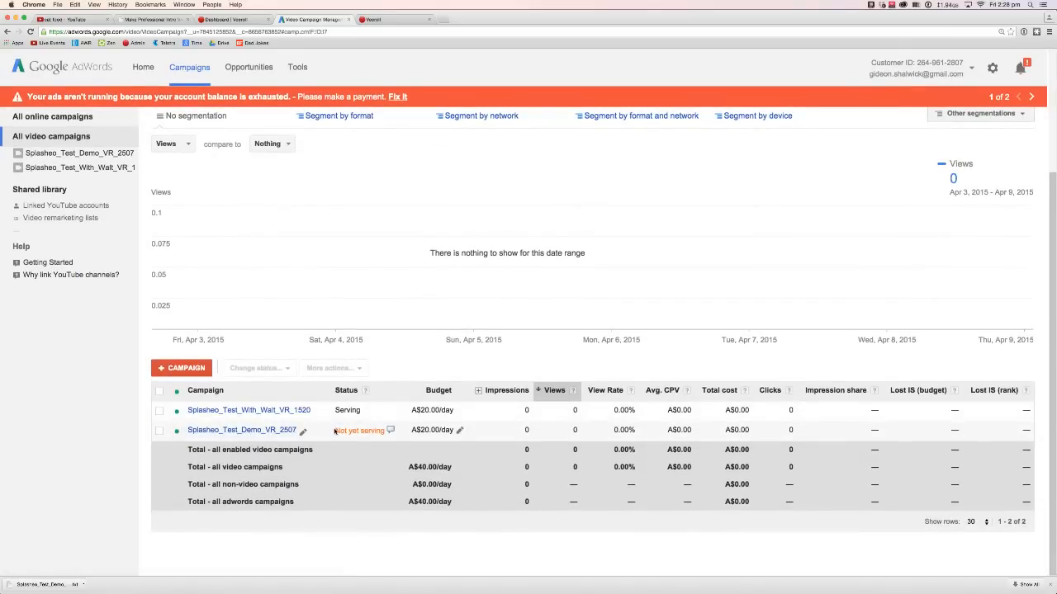
{"action": "left_click_drag", "start_coordinate": [335, 431], "coordinate": [384, 431]}
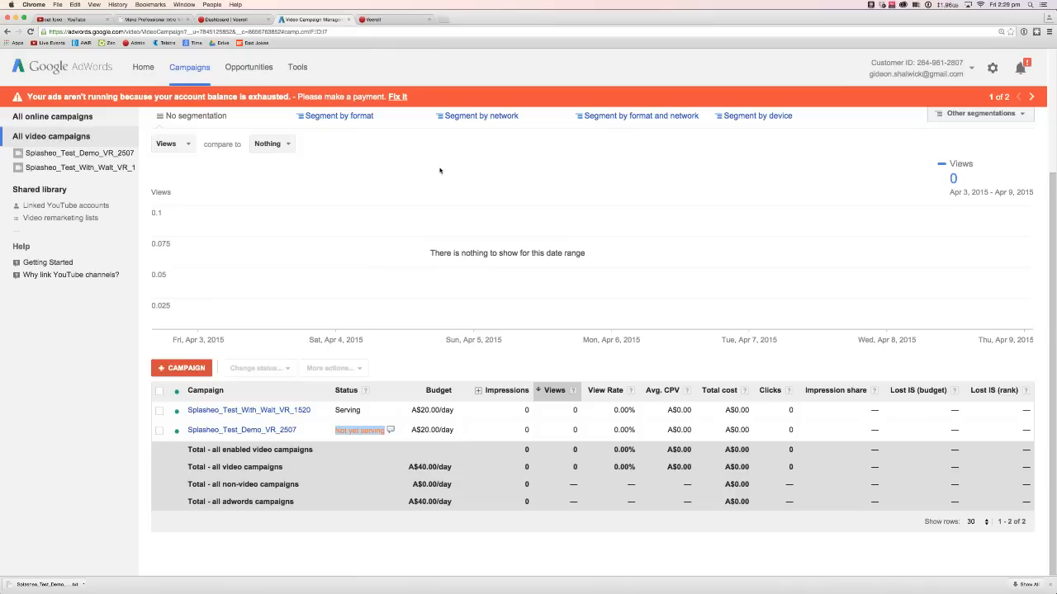
Switch back to VeeRoll and open the Campaign Audit page
{"action": "left_click", "coordinate": [239, 18]}
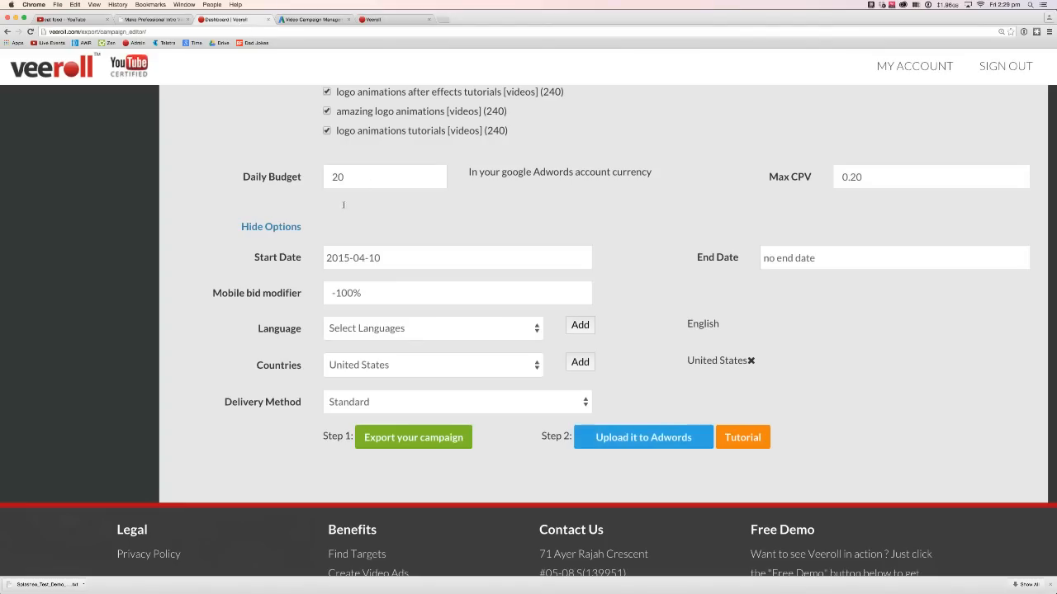
{"action": "scroll", "coordinate": [246, 266], "scroll_direction": "up", "scroll_amount": 3}
{"action": "scroll", "coordinate": [246, 266], "scroll_direction": "up", "scroll_amount": 3}
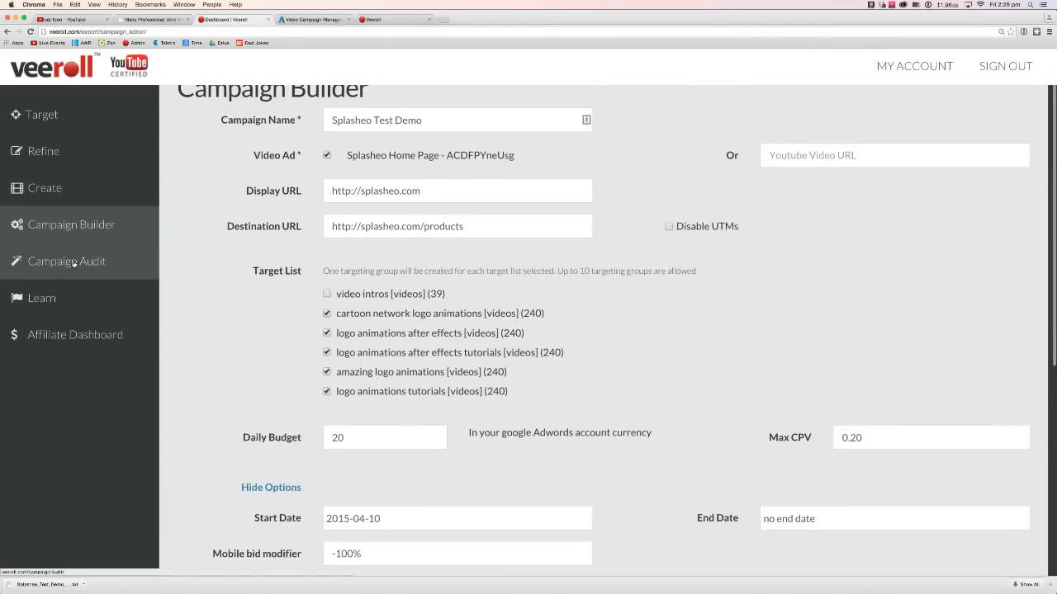
{"action": "left_click", "coordinate": [73, 262]}
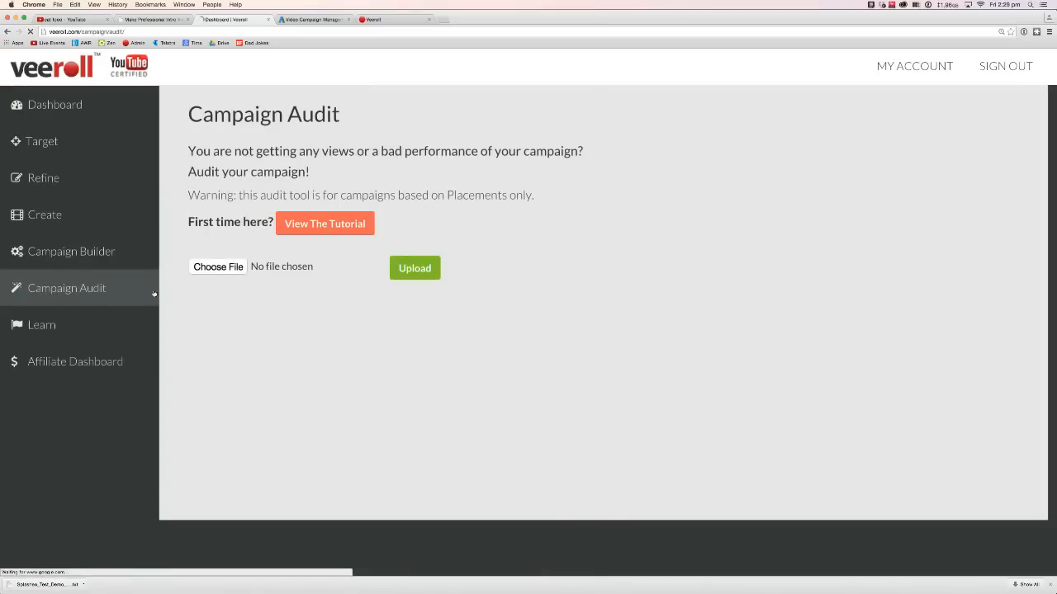
Switch to AdWords and try to download all data and statistics for the VR_1520 video campaign through its bulk upload dialog
{"action": "left_click", "coordinate": [314, 20]}
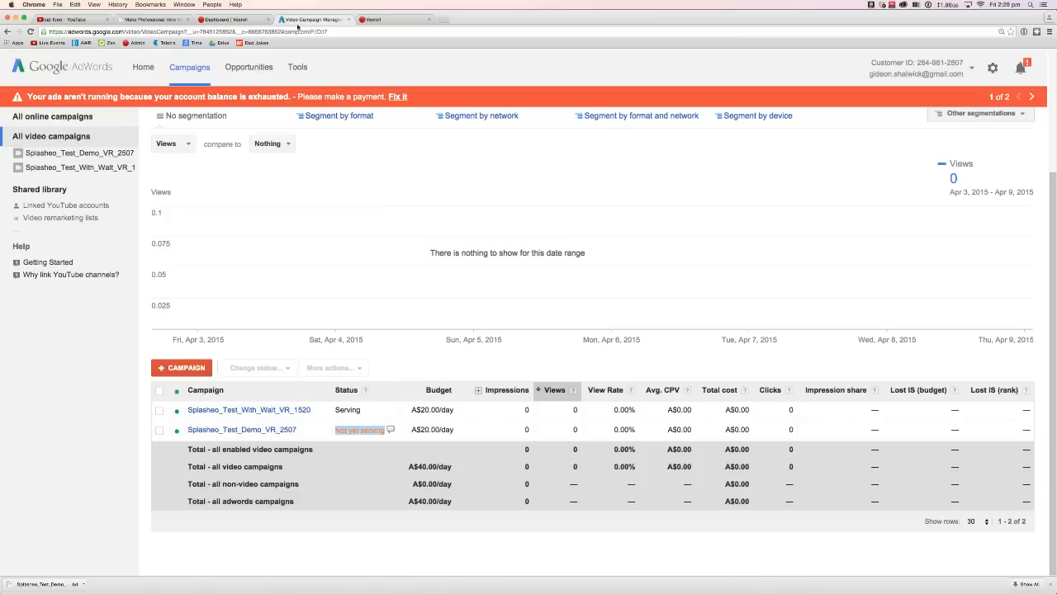
{"action": "left_click", "coordinate": [261, 413]}
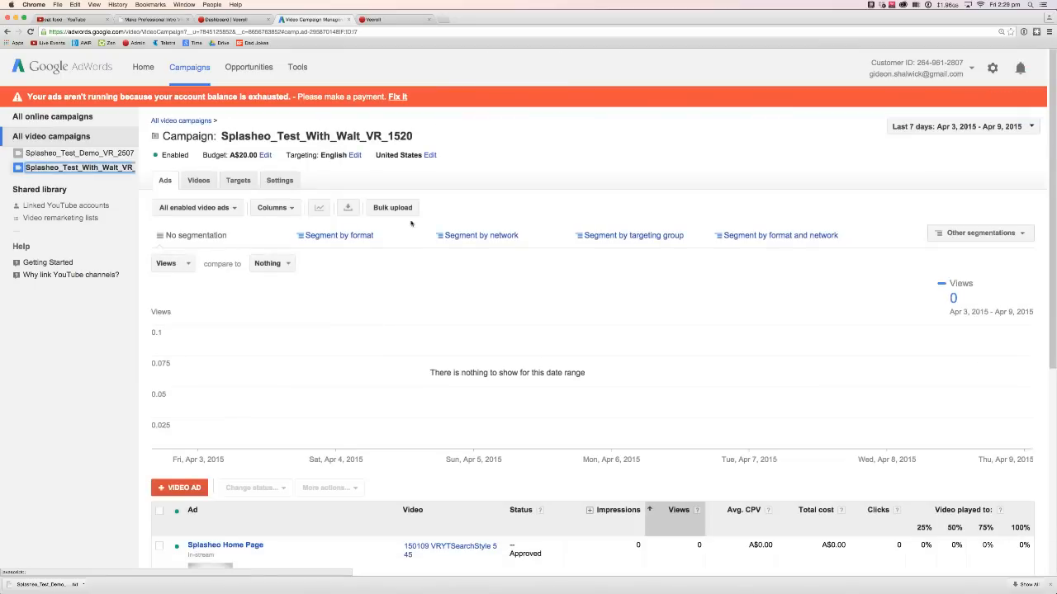
{"action": "left_click", "coordinate": [395, 253]}
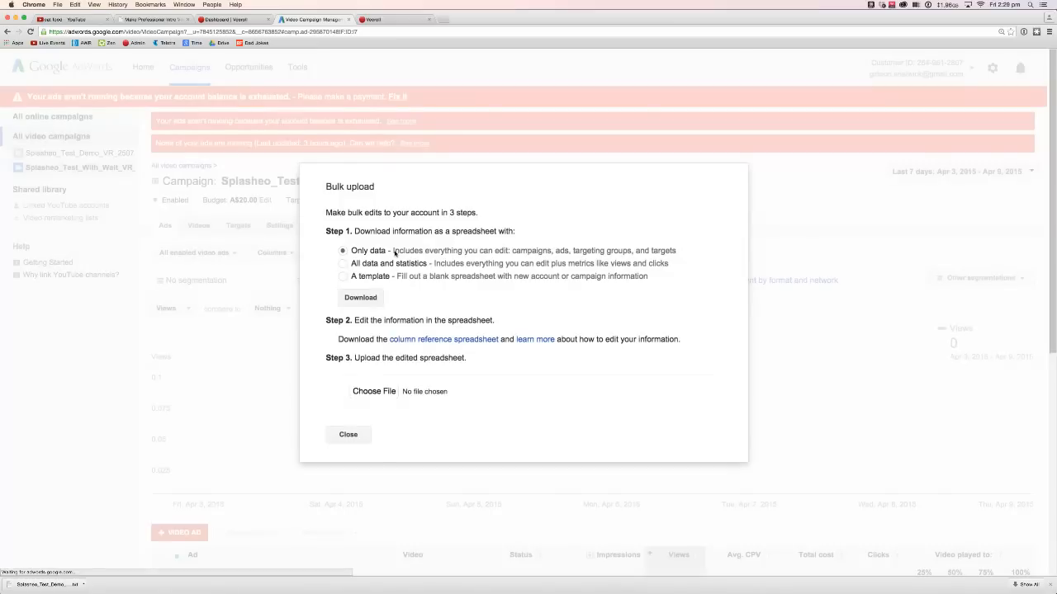
{"action": "left_click", "coordinate": [342, 264]}
{"action": "left_click", "coordinate": [365, 299]}
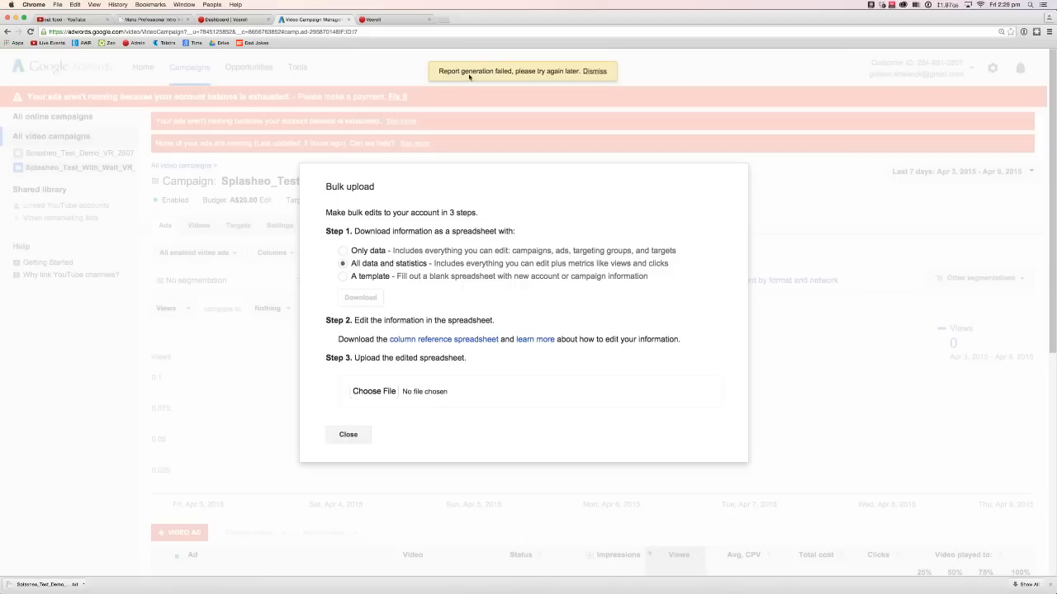
{"action": "left_click", "coordinate": [594, 72]}
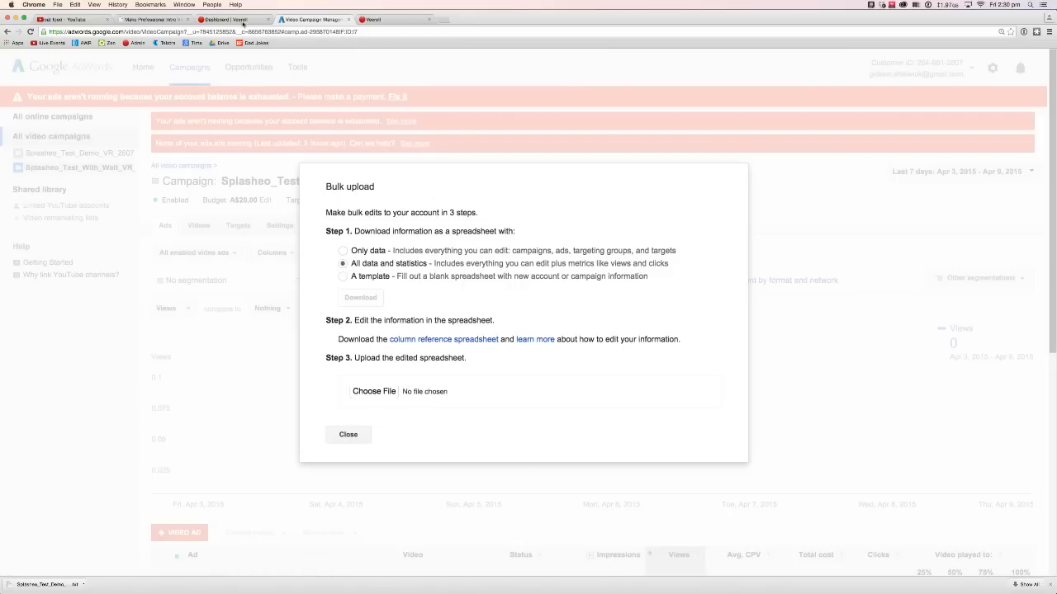
Show the downloads folder in Finder and locate the campaign report campaign_full_2015-4-3_2015-4-9.csv
{"action": "left_click", "coordinate": [84, 587]}
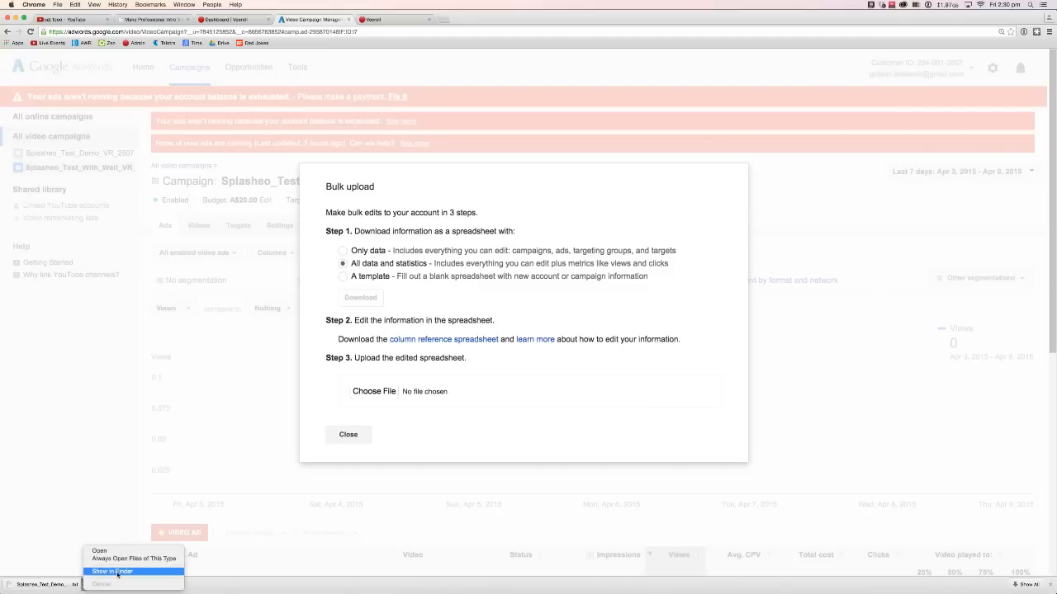
{"action": "left_click", "coordinate": [167, 551]}
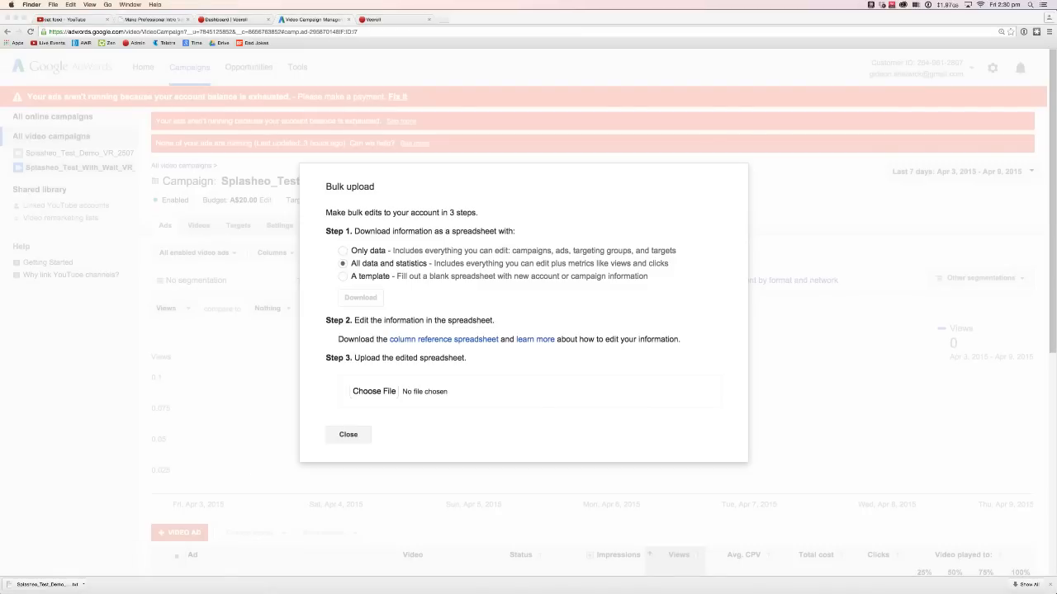
{"action": "left_click_drag", "start_coordinate": [443, 204], "coordinate": [272, 161]}
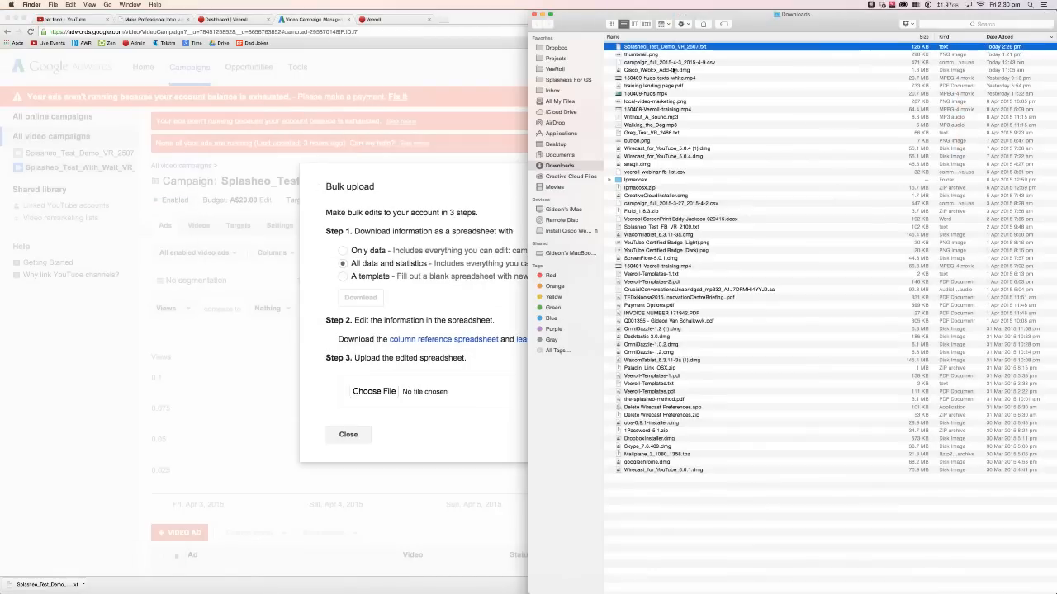
{"action": "left_click_drag", "start_coordinate": [763, 23], "coordinate": [482, 63]}
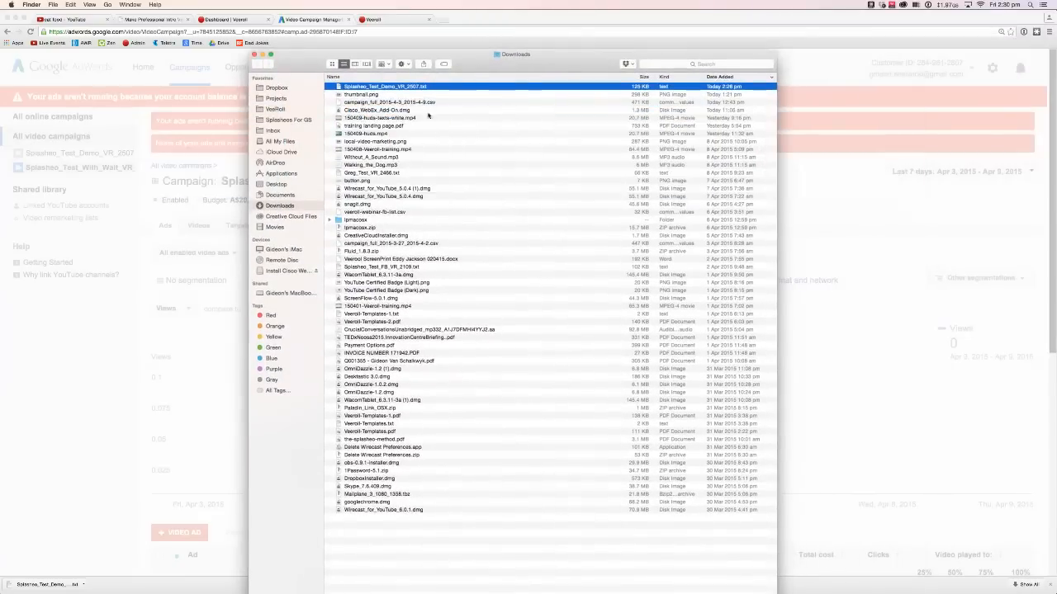
{"action": "left_click", "coordinate": [387, 103]}
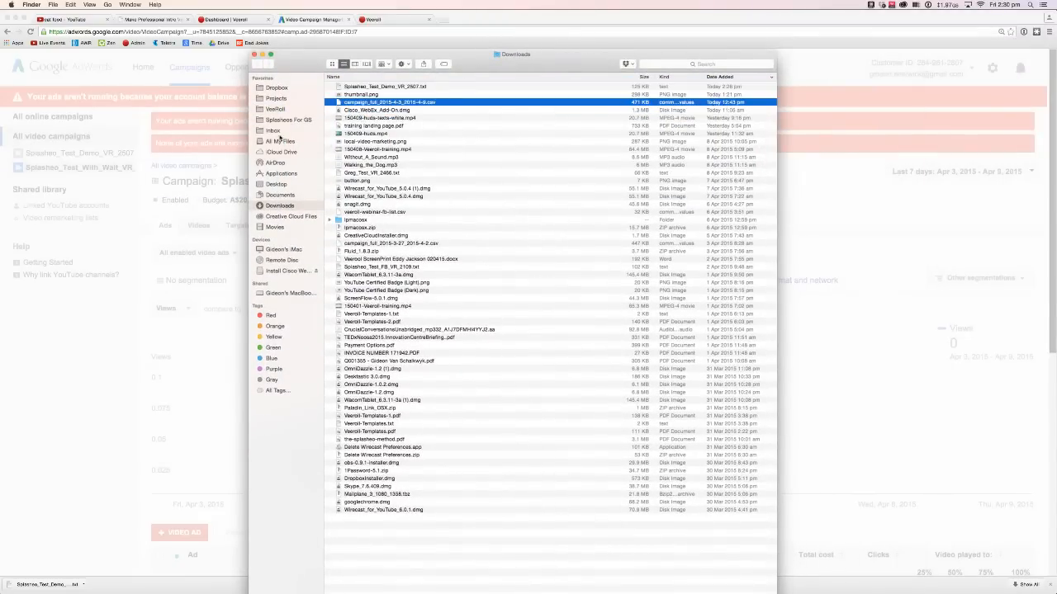
{"action": "left_click", "coordinate": [821, 236]}
Return to VeeRoll's Campaign Audit page and upload campaign_full_2015-4-3_2015-4-9.csv for auditing
{"action": "left_click", "coordinate": [391, 20]}
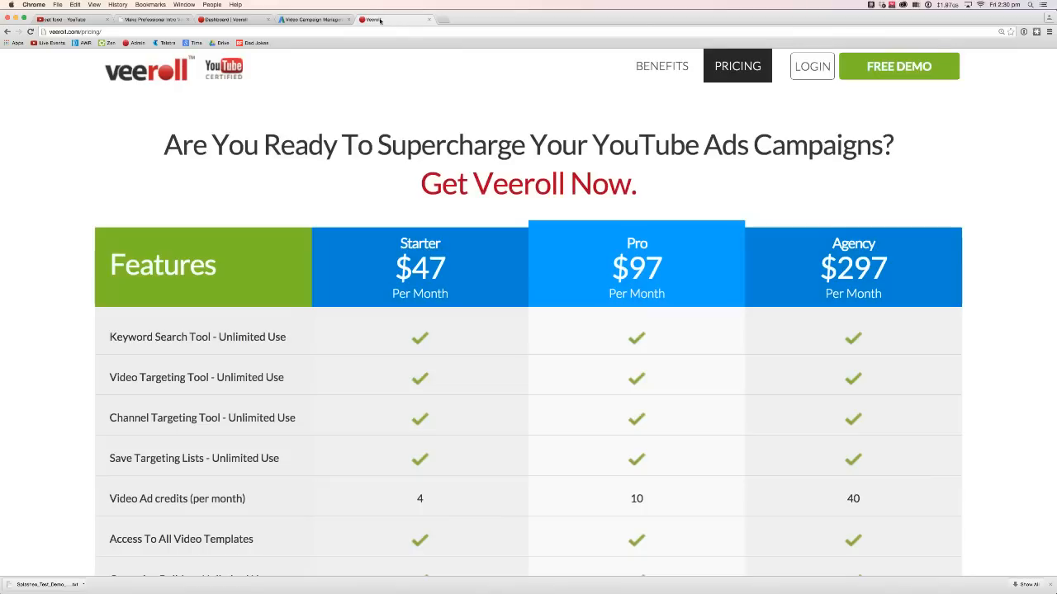
{"action": "left_click", "coordinate": [240, 19]}
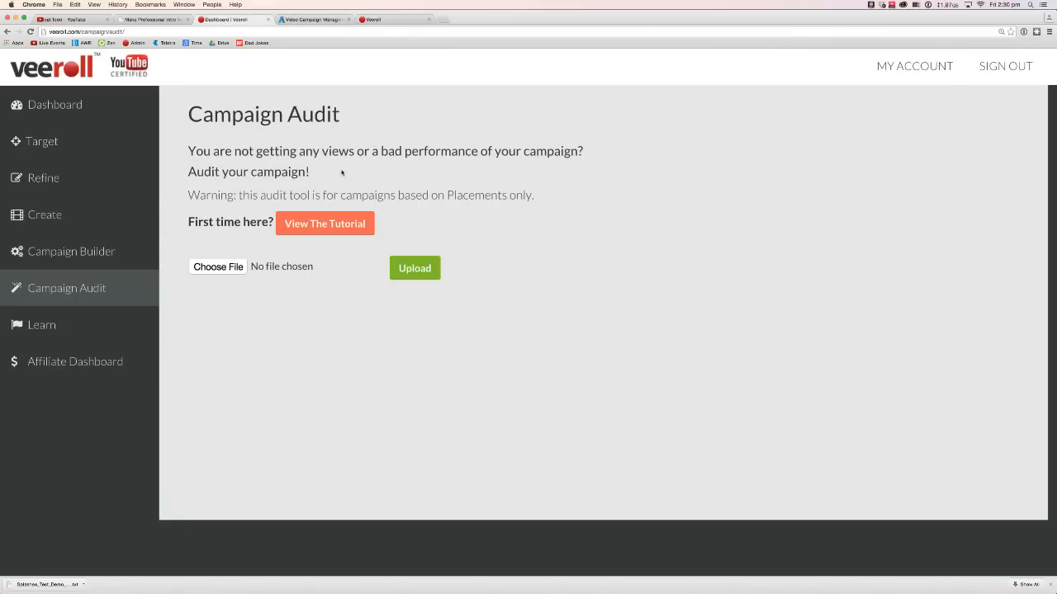
{"action": "left_click_drag", "start_coordinate": [192, 114], "coordinate": [351, 119]}
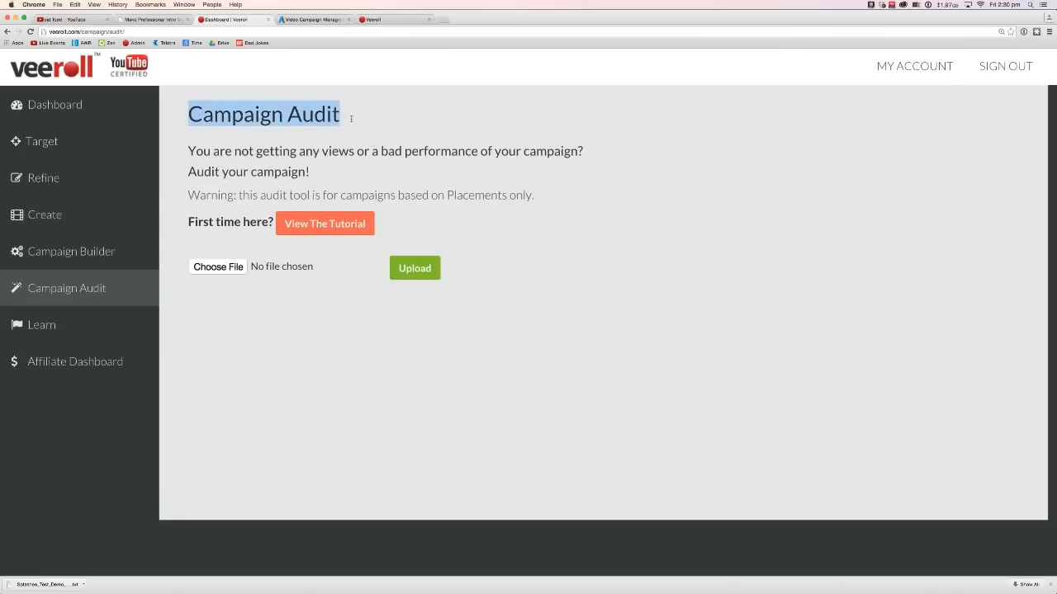
{"action": "left_click", "coordinate": [348, 161]}
{"action": "left_click", "coordinate": [217, 267]}
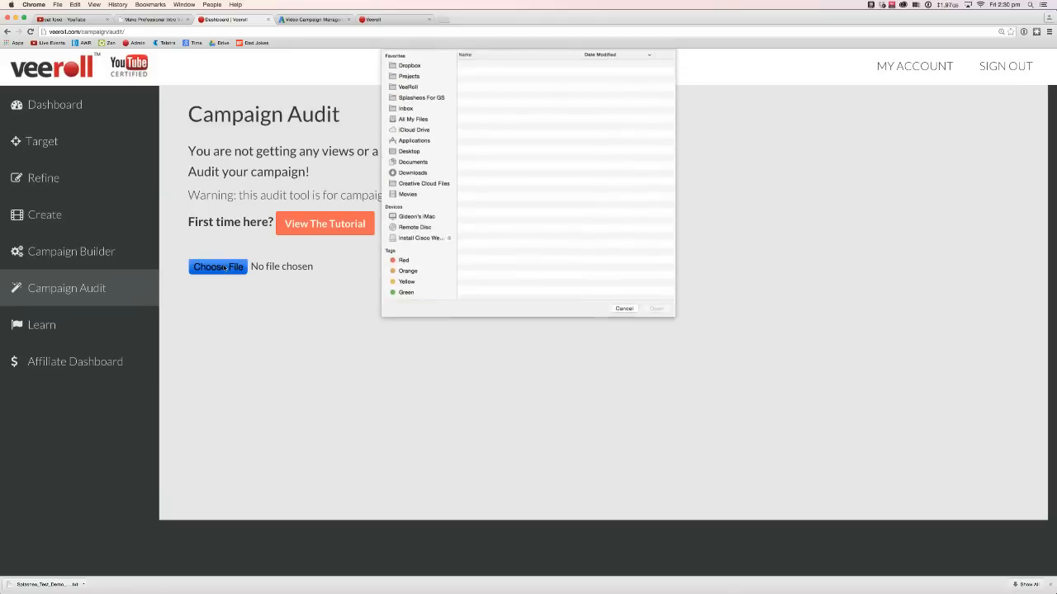
{"action": "left_click", "coordinate": [485, 97]}
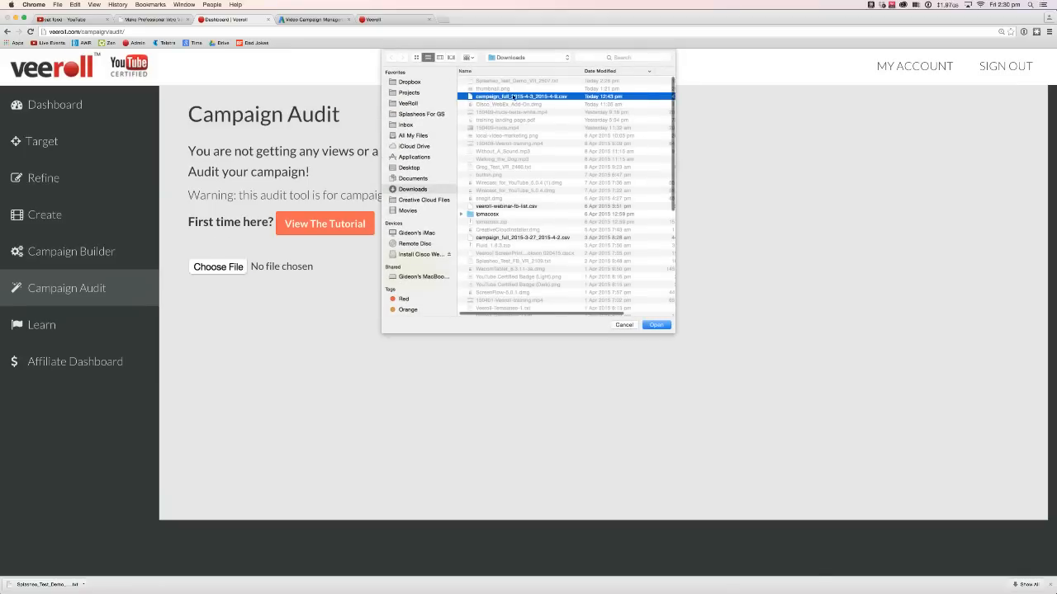
{"action": "left_click", "coordinate": [655, 324]}
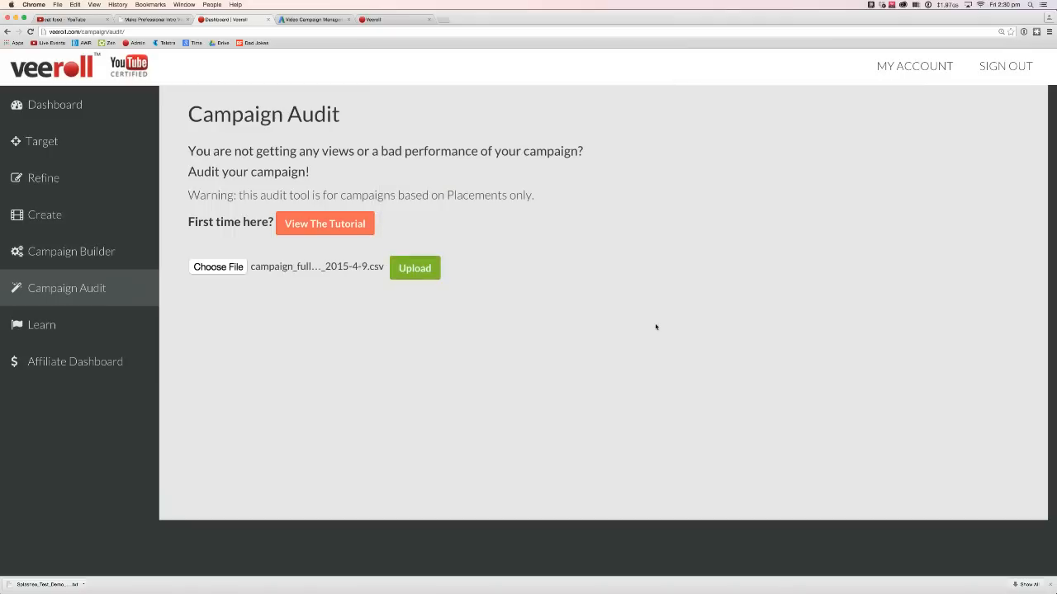
{"action": "left_click", "coordinate": [415, 269]}
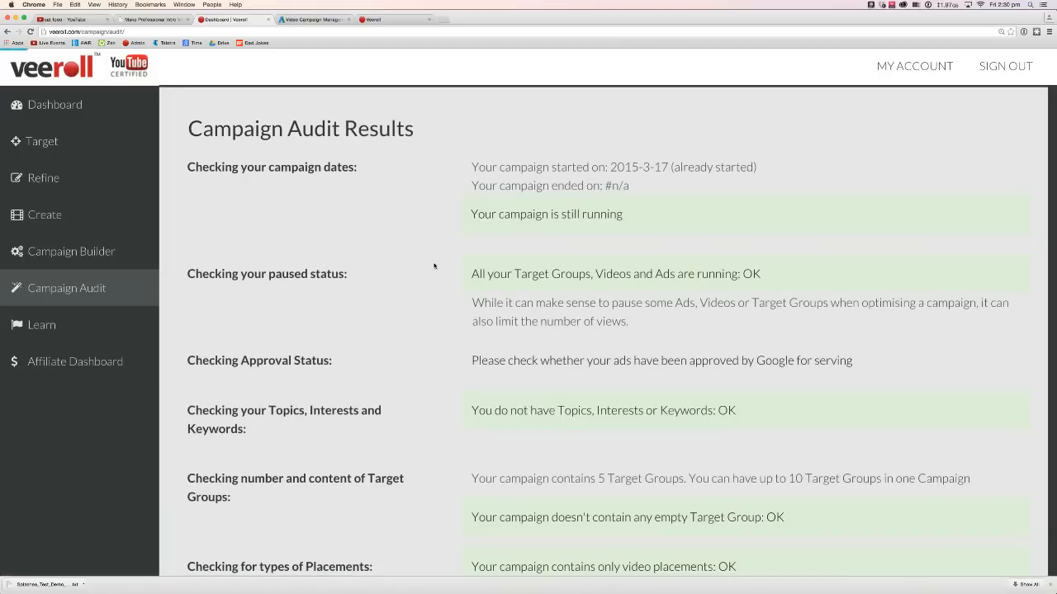
Skim the campaign audit results and examine the campaign dates, paused status and approval status checks
{"action": "scroll", "coordinate": [473, 270], "scroll_direction": "down", "scroll_amount": 3}
{"action": "scroll", "coordinate": [473, 270], "scroll_direction": "down", "scroll_amount": 10}
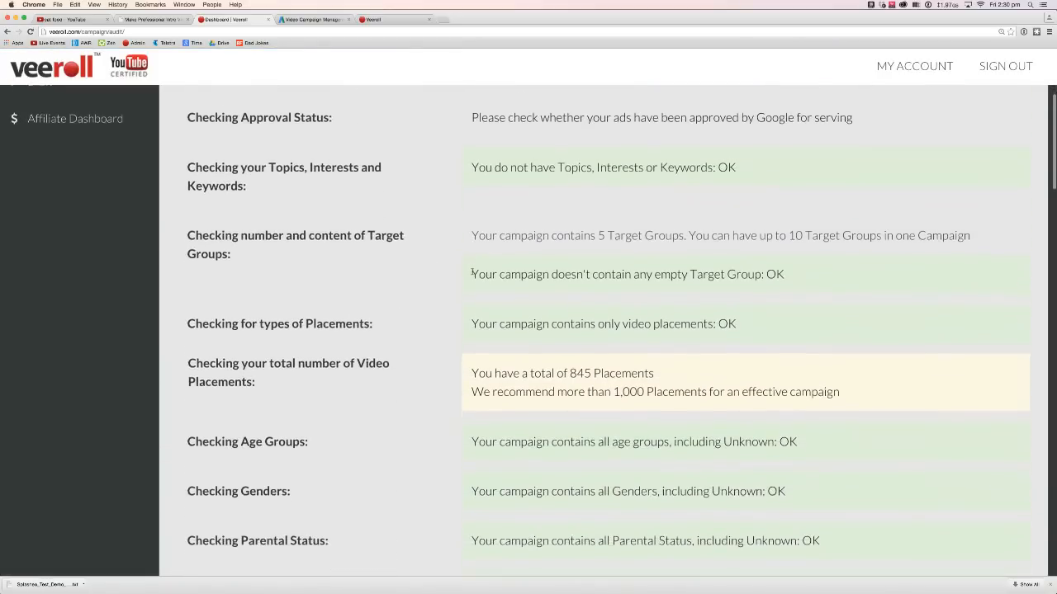
{"action": "scroll", "coordinate": [473, 270], "scroll_direction": "down", "scroll_amount": 5}
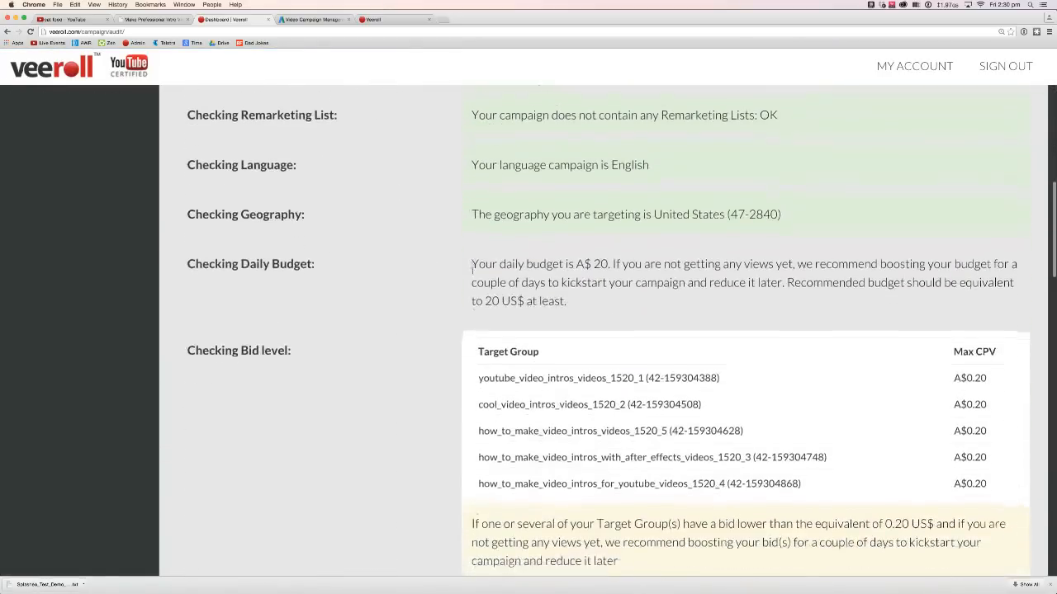
{"action": "scroll", "coordinate": [470, 272], "scroll_direction": "up", "scroll_amount": 20}
{"action": "left_click_drag", "start_coordinate": [192, 169], "coordinate": [391, 161]}
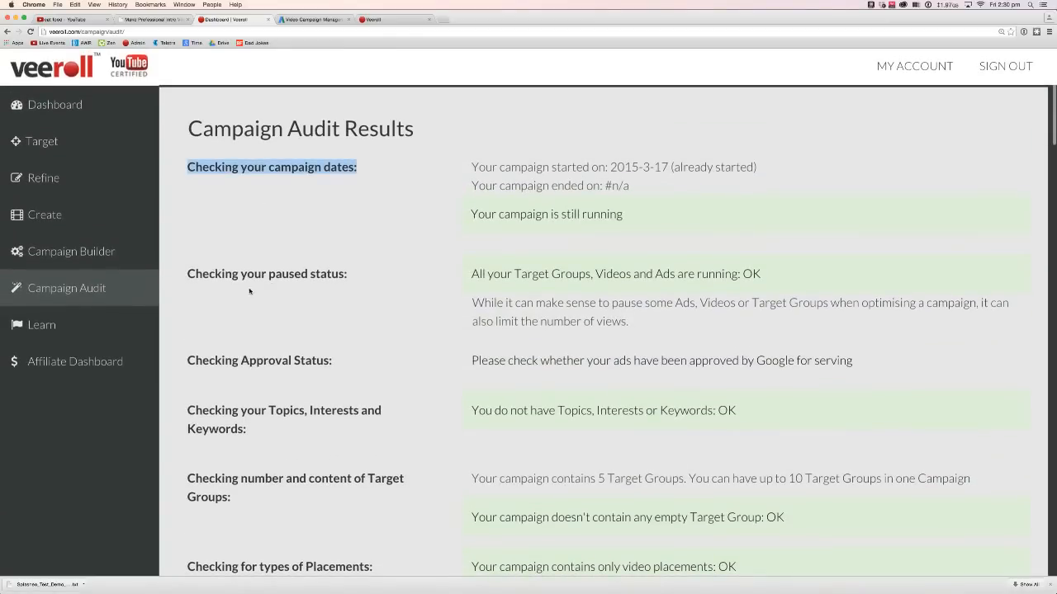
{"action": "left_click", "coordinate": [188, 273]}
{"action": "left_click_drag", "start_coordinate": [188, 273], "coordinate": [346, 273]}
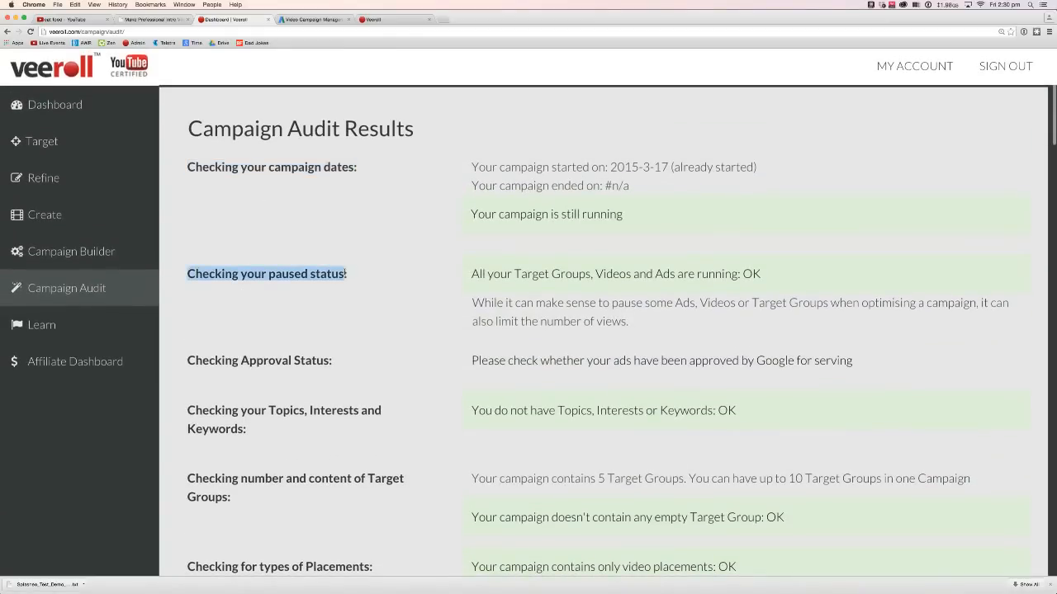
{"action": "scroll", "coordinate": [335, 297], "scroll_direction": "down", "scroll_amount": 2}
{"action": "left_click_drag", "start_coordinate": [232, 280], "coordinate": [358, 285]}
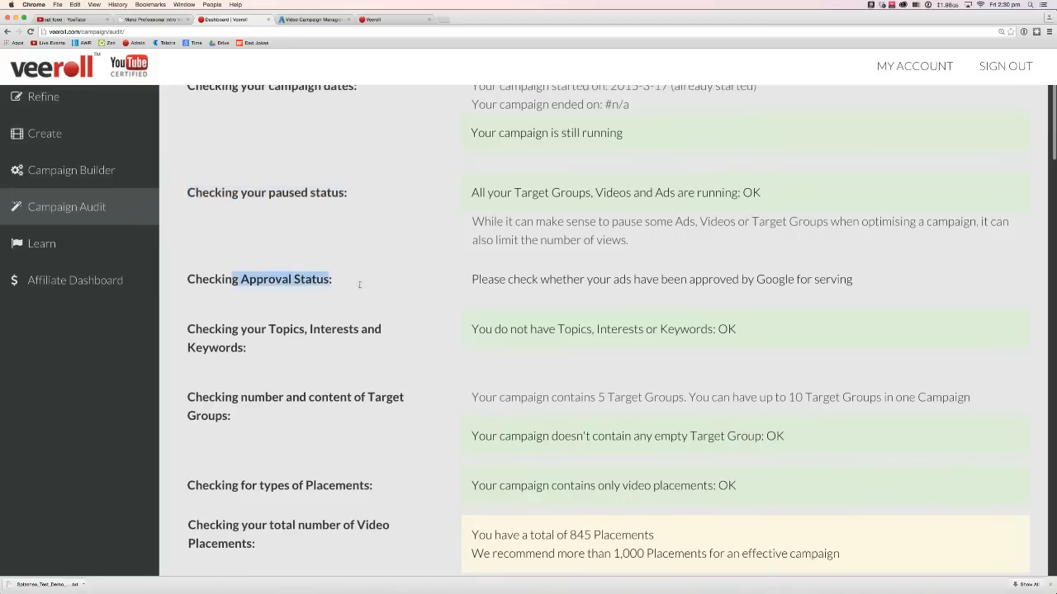
{"action": "left_click", "coordinate": [526, 280]}
{"action": "scroll", "coordinate": [490, 186], "scroll_direction": "up", "scroll_amount": 2}
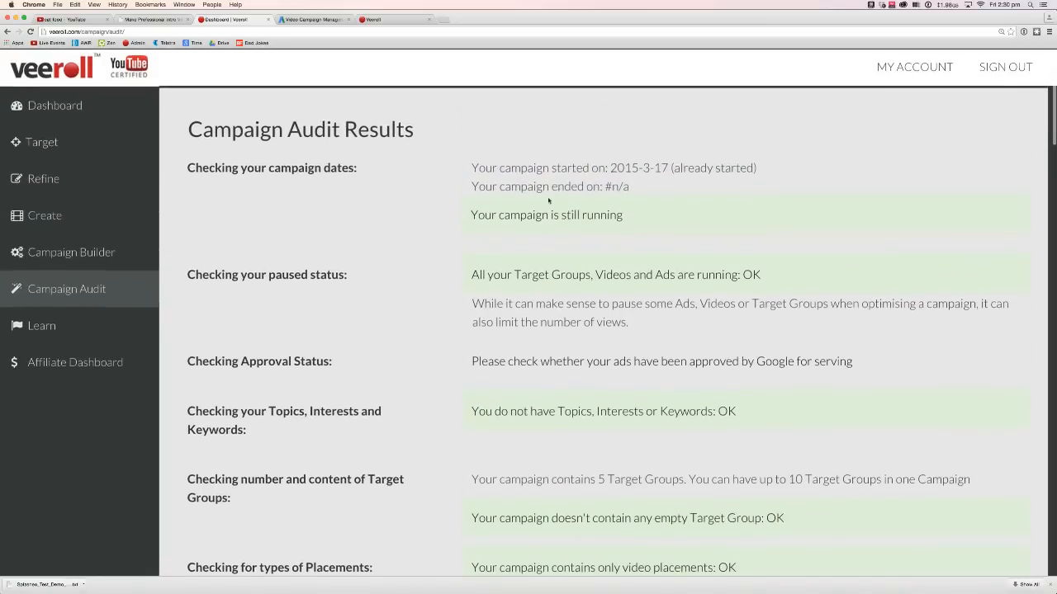
{"action": "left_click_drag", "start_coordinate": [473, 165], "coordinate": [671, 188]}
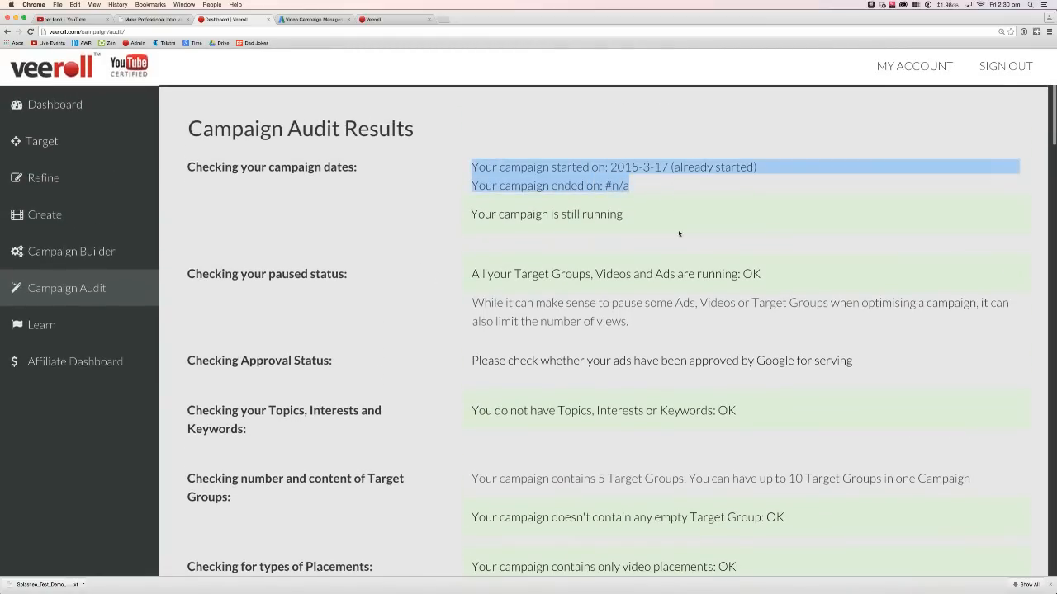
{"action": "left_click", "coordinate": [549, 234]}
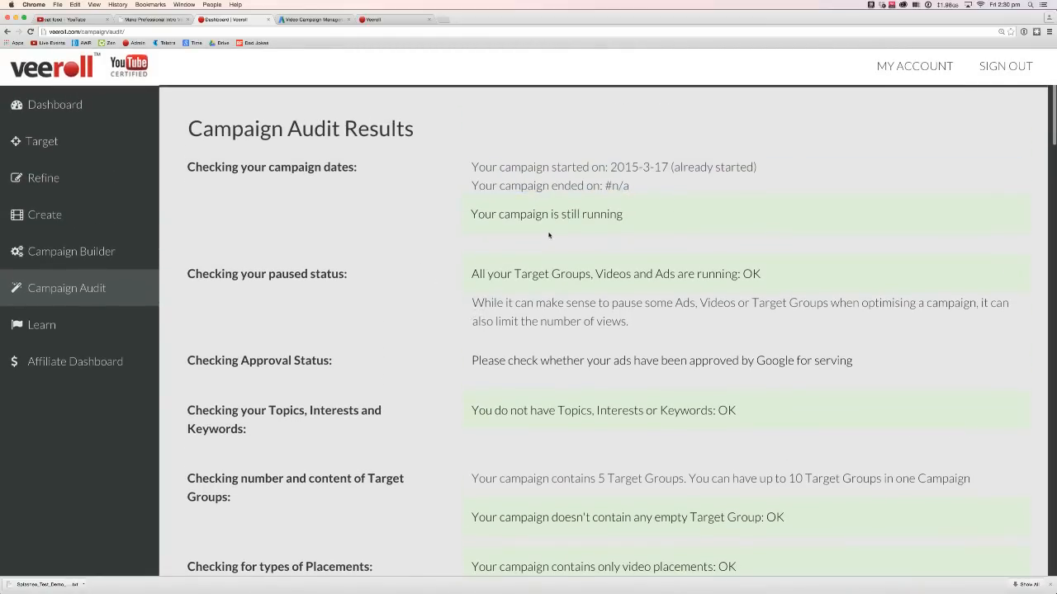
Look over the rest of the audit checks as far as View Rate and Click Through Rate, and return to the beginning
{"action": "scroll", "coordinate": [528, 273], "scroll_direction": "down", "scroll_amount": 8}
{"action": "scroll", "coordinate": [499, 295], "scroll_direction": "down", "scroll_amount": 20}
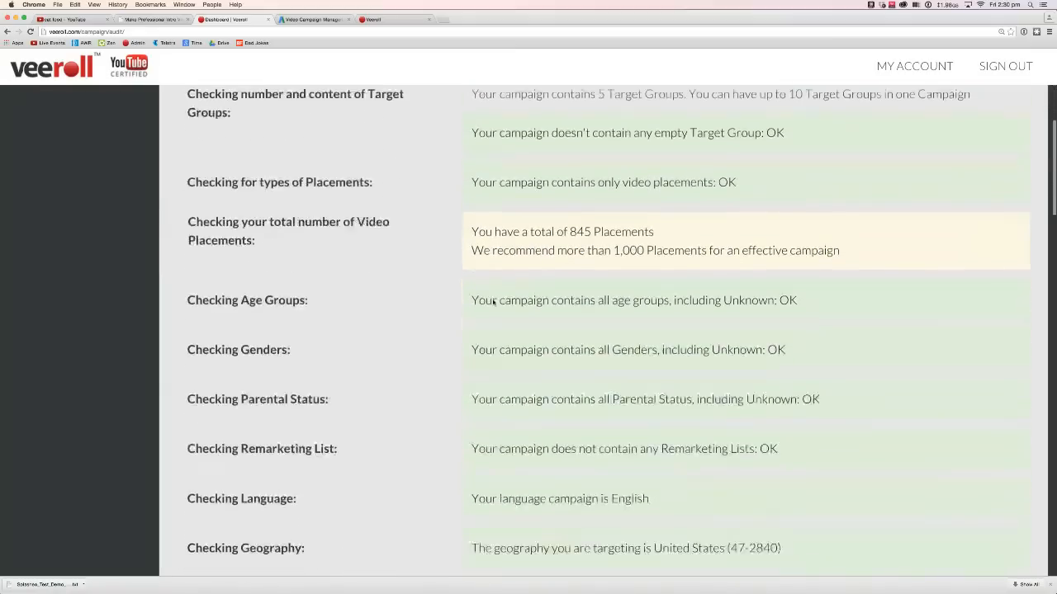
{"action": "scroll", "coordinate": [492, 303], "scroll_direction": "down", "scroll_amount": 15}
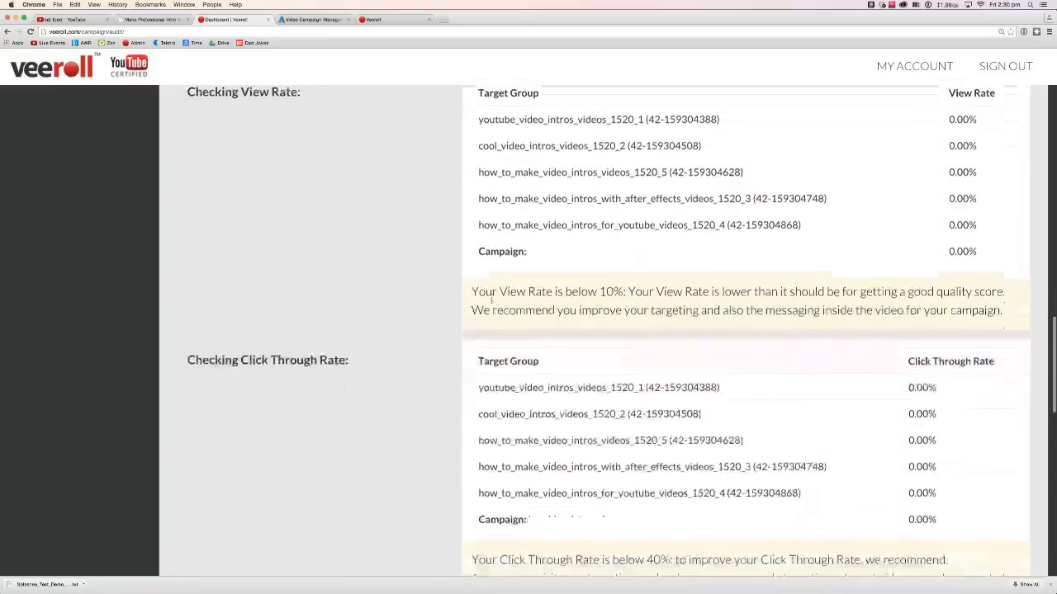
{"action": "scroll", "coordinate": [492, 301], "scroll_direction": "up", "scroll_amount": 20}
{"action": "scroll", "coordinate": [492, 297], "scroll_direction": "up", "scroll_amount": 15}
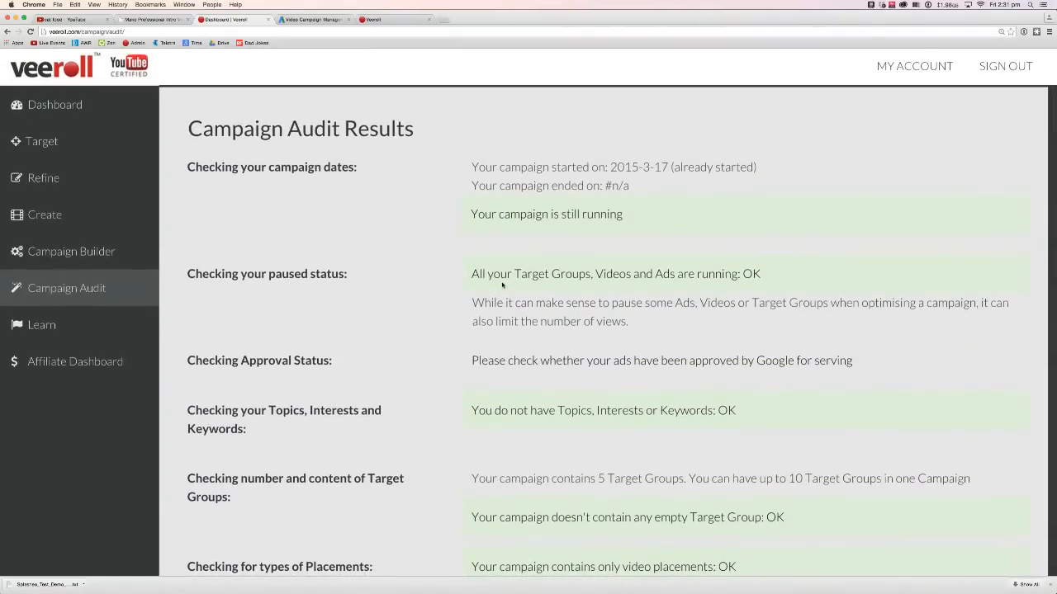
Examine the audit's check on the total number of video placements and its recommendation
{"action": "scroll", "coordinate": [502, 284], "scroll_direction": "down", "scroll_amount": 10}
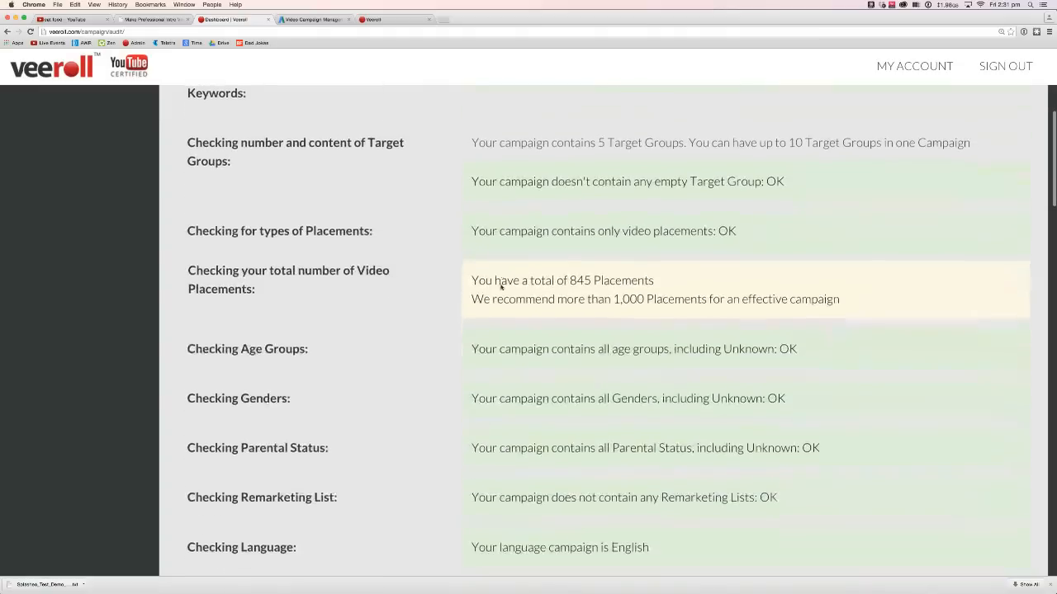
{"action": "left_click_drag", "start_coordinate": [472, 263], "coordinate": [844, 285]}
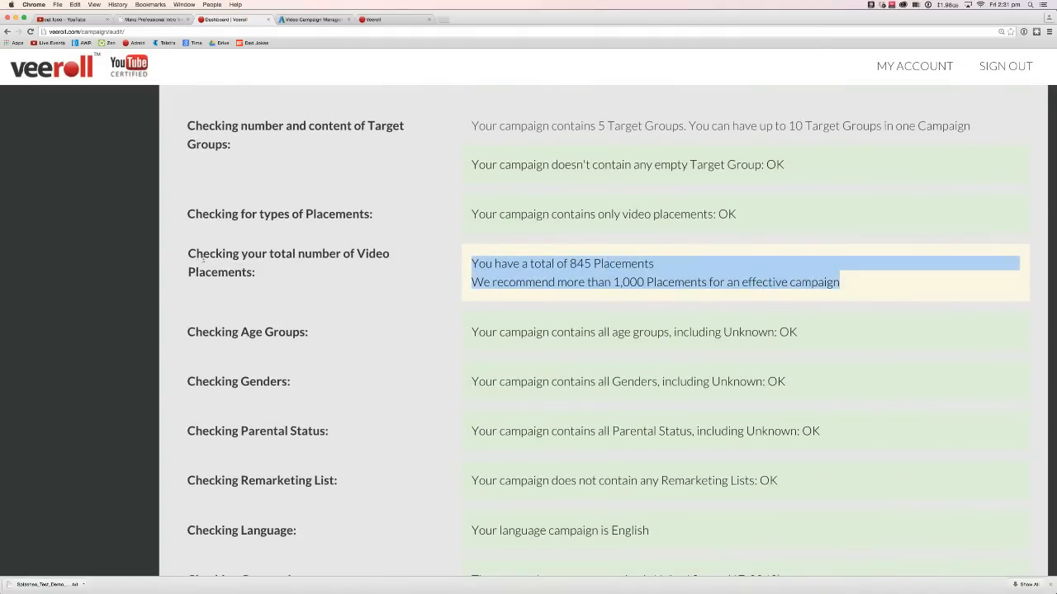
{"action": "left_click_drag", "start_coordinate": [189, 256], "coordinate": [246, 272]}
{"action": "left_click", "coordinate": [483, 261]}
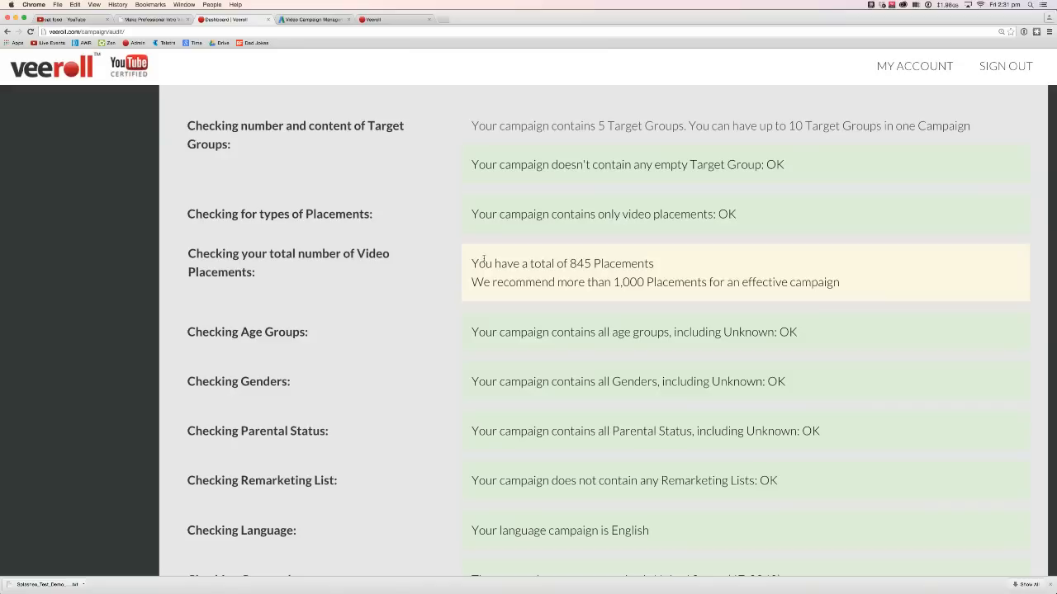
{"action": "left_click_drag", "start_coordinate": [501, 264], "coordinate": [655, 264]}
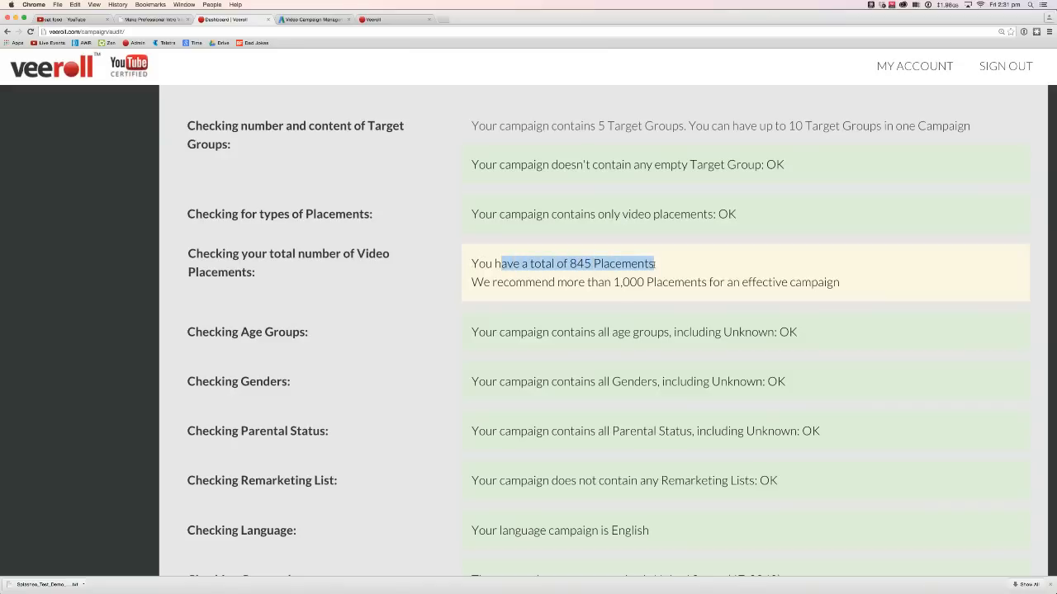
{"action": "left_click", "coordinate": [537, 281]}
{"action": "left_click_drag", "start_coordinate": [485, 283], "coordinate": [839, 283]}
{"action": "left_click", "coordinate": [665, 292]}
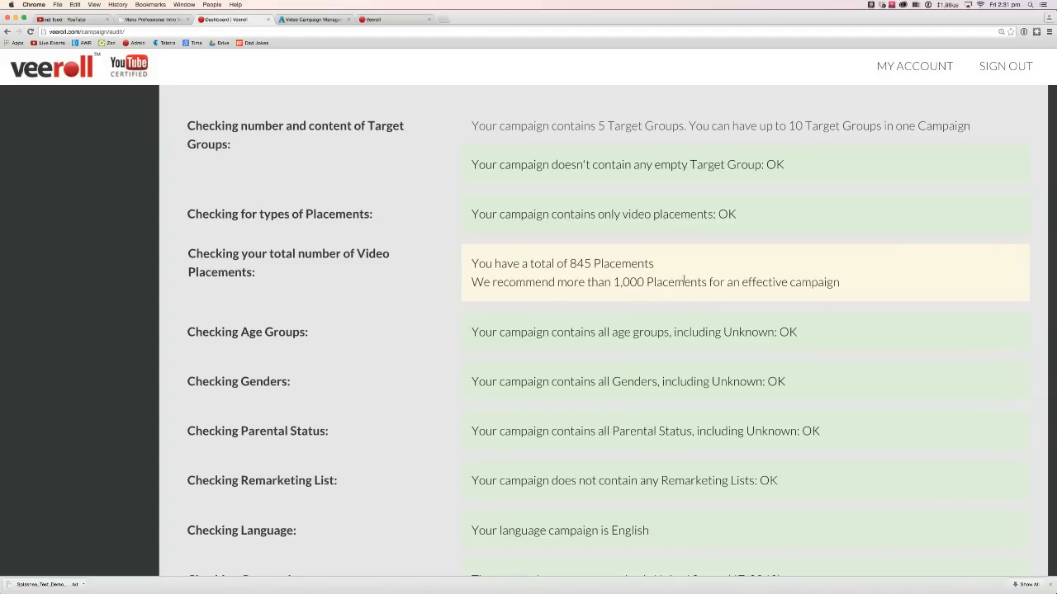
Examine the audit's delivery method and ad rotation checks, highlighting the recommendation text of each
{"action": "scroll", "coordinate": [543, 276], "scroll_direction": "down", "scroll_amount": 10}
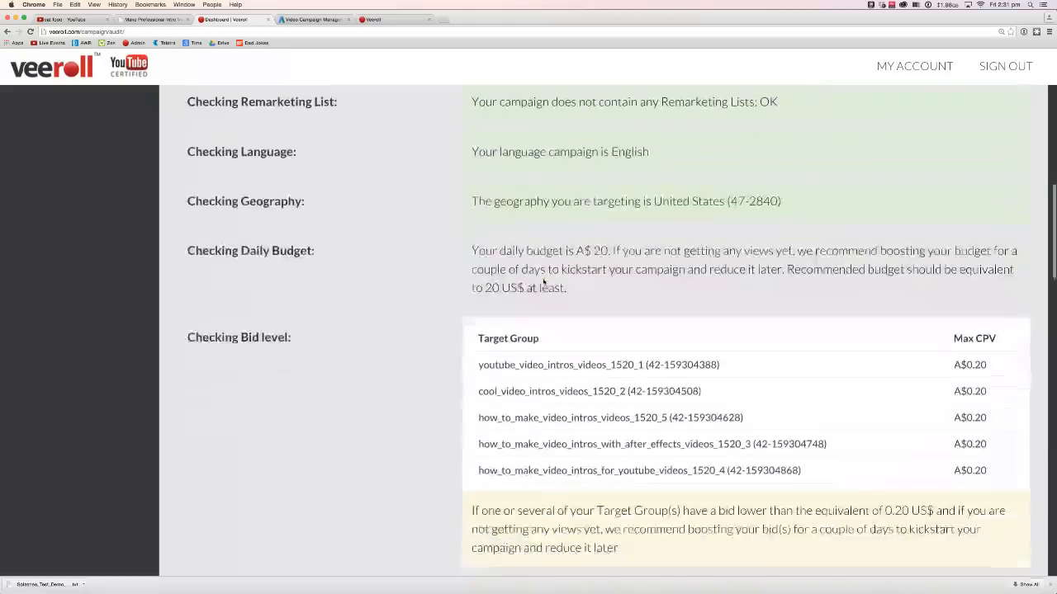
{"action": "scroll", "coordinate": [543, 279], "scroll_direction": "down", "scroll_amount": 6}
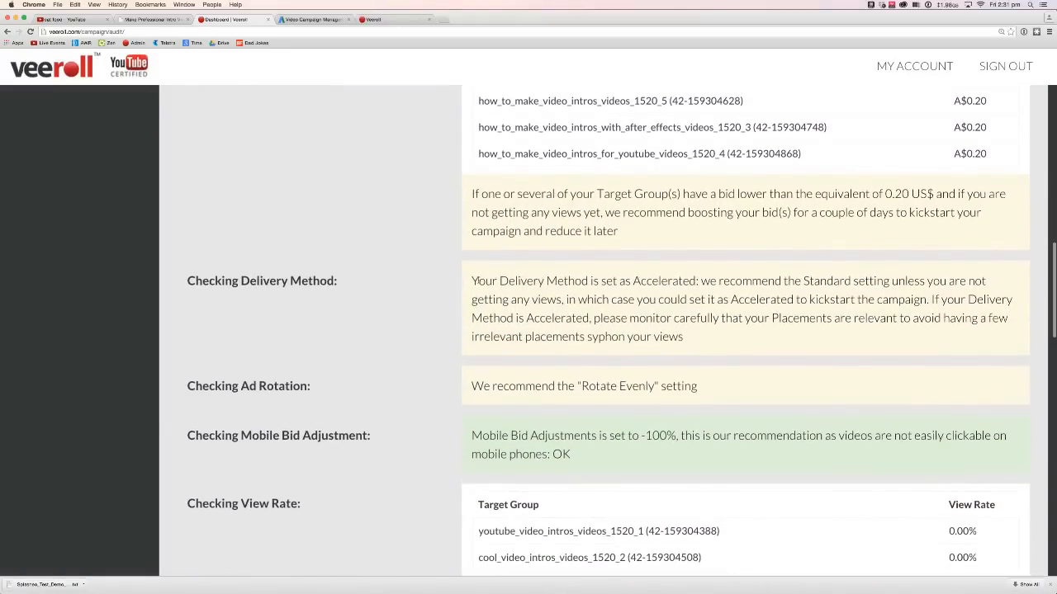
{"action": "left_click_drag", "start_coordinate": [478, 280], "coordinate": [741, 332]}
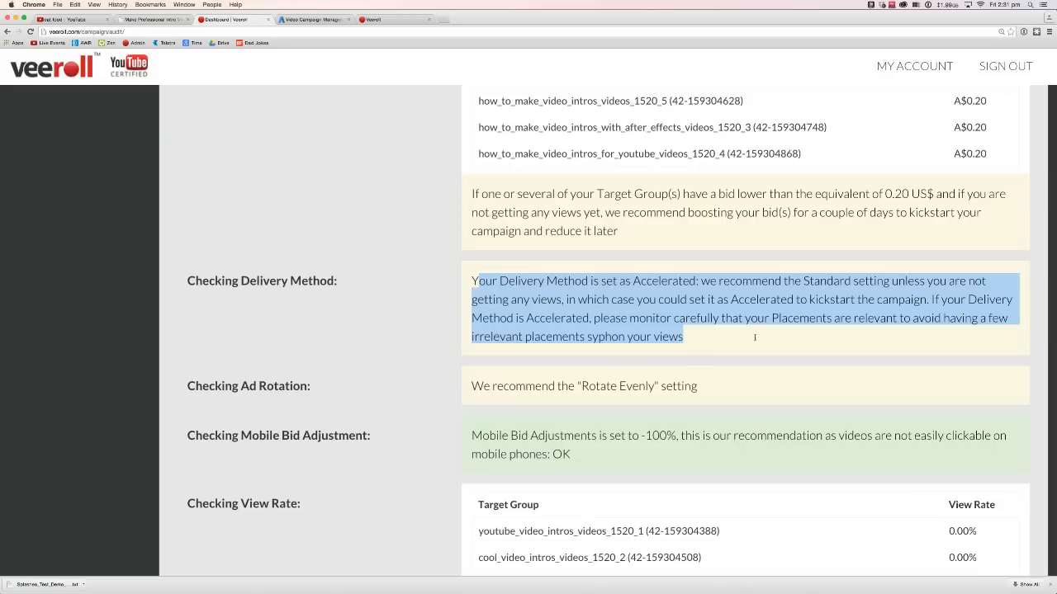
{"action": "left_click", "coordinate": [239, 397]}
{"action": "left_click_drag", "start_coordinate": [474, 386], "coordinate": [703, 388]}
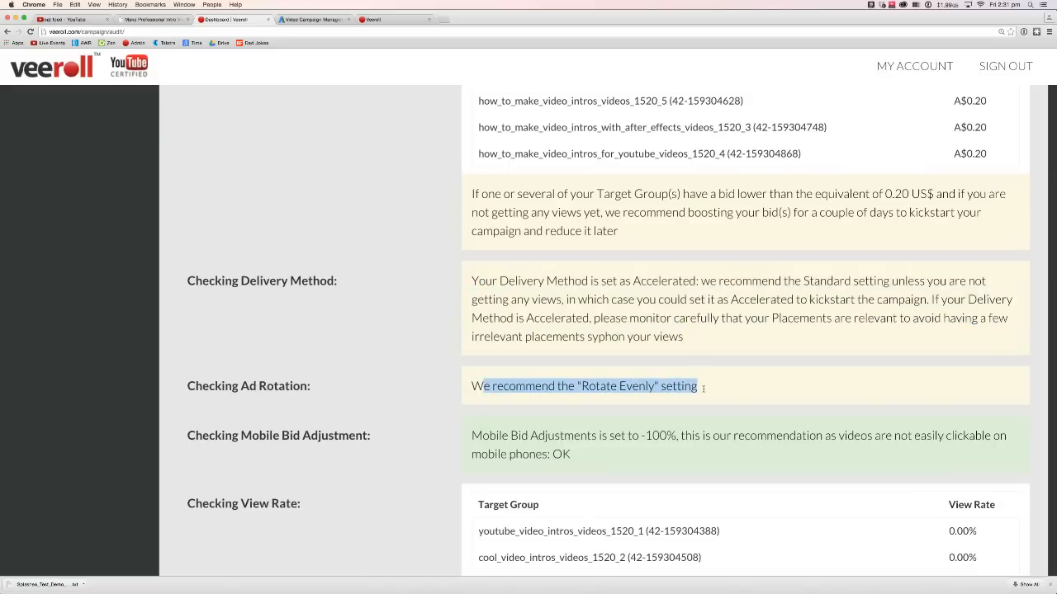
Review the View Rate, Click Through Rate and Impression shares checks, and return to the beginning of the audit results
{"action": "scroll", "coordinate": [703, 388], "scroll_direction": "down", "scroll_amount": 5}
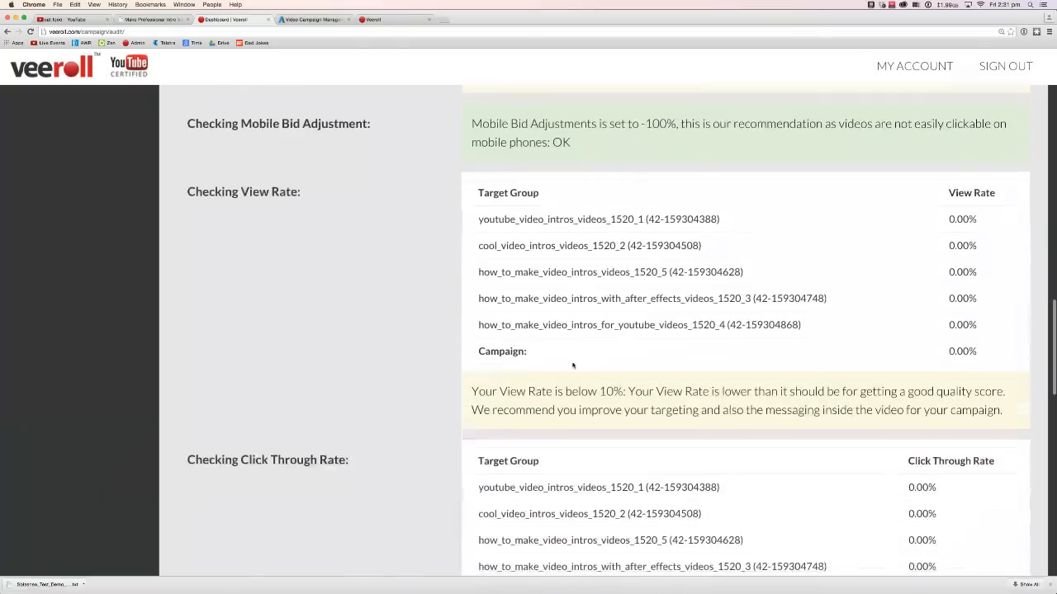
{"action": "scroll", "coordinate": [572, 360], "scroll_direction": "down", "scroll_amount": 5}
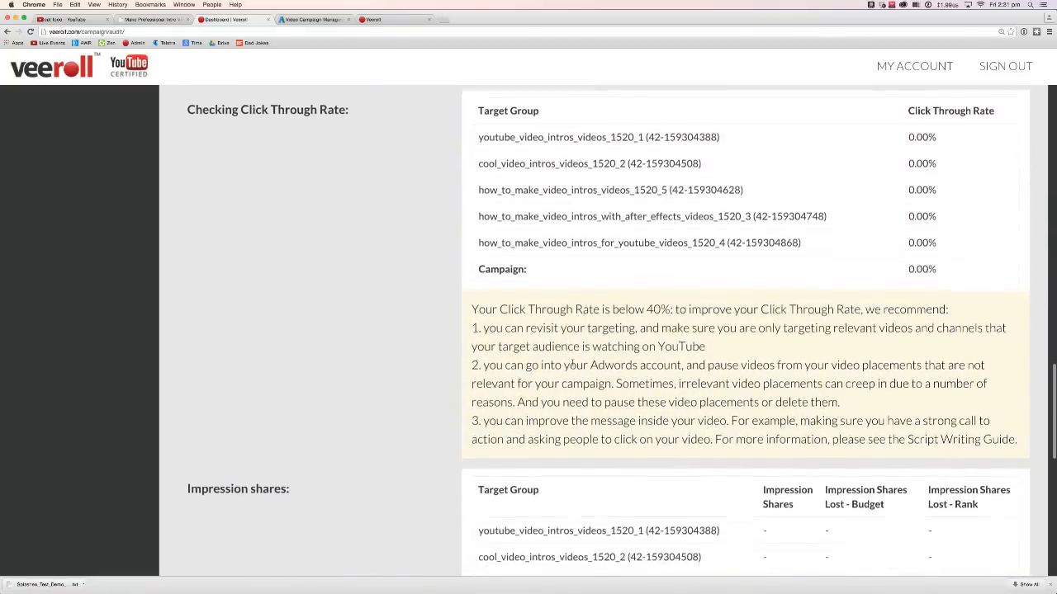
{"action": "scroll", "coordinate": [572, 360], "scroll_direction": "down", "scroll_amount": 6}
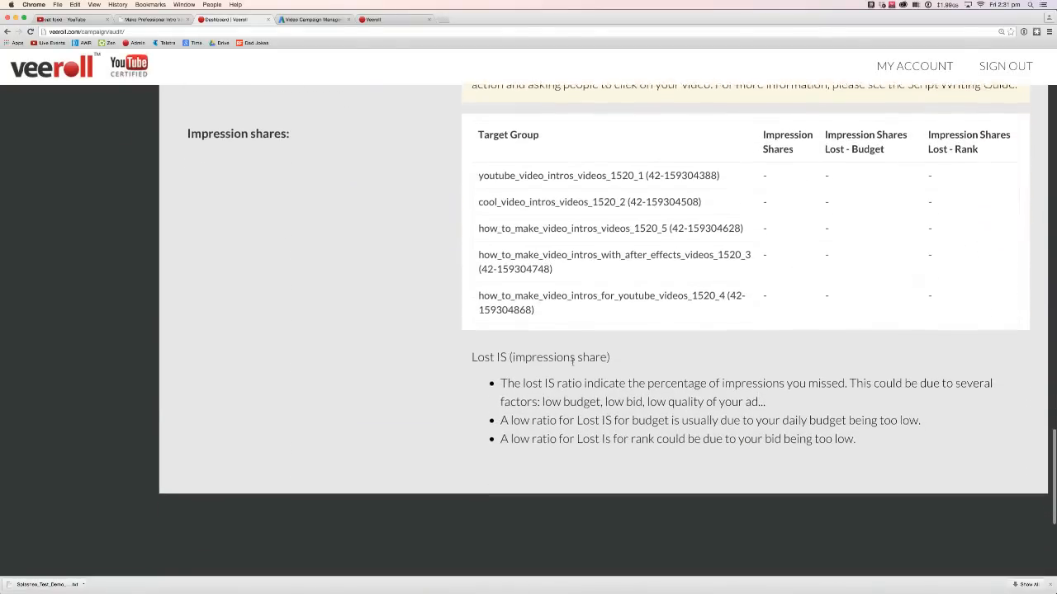
{"action": "scroll", "coordinate": [572, 361], "scroll_direction": "up", "scroll_amount": 20}
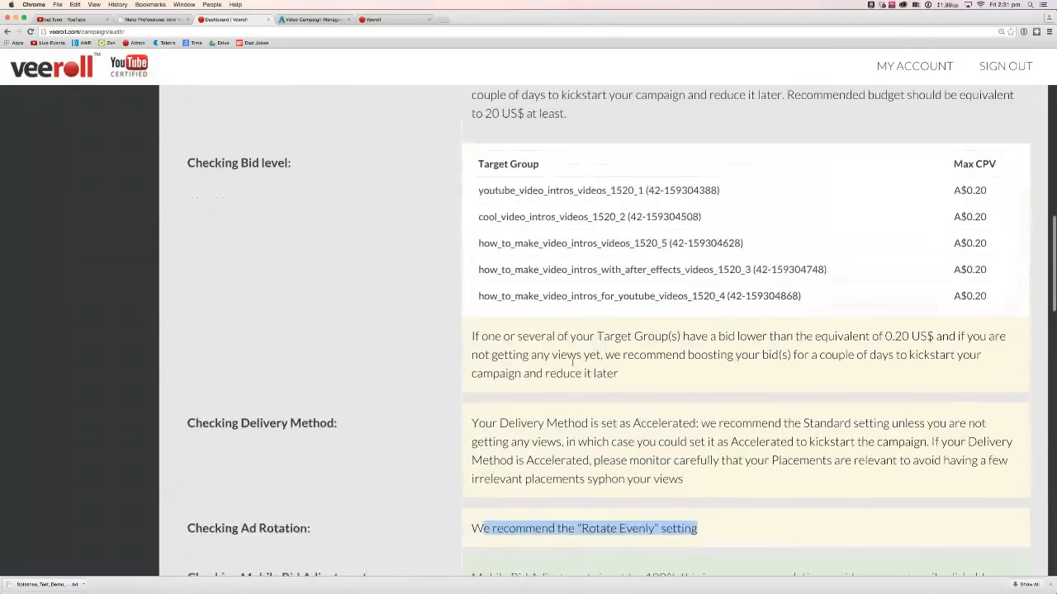
{"action": "scroll", "coordinate": [572, 365], "scroll_direction": "up", "scroll_amount": 6}
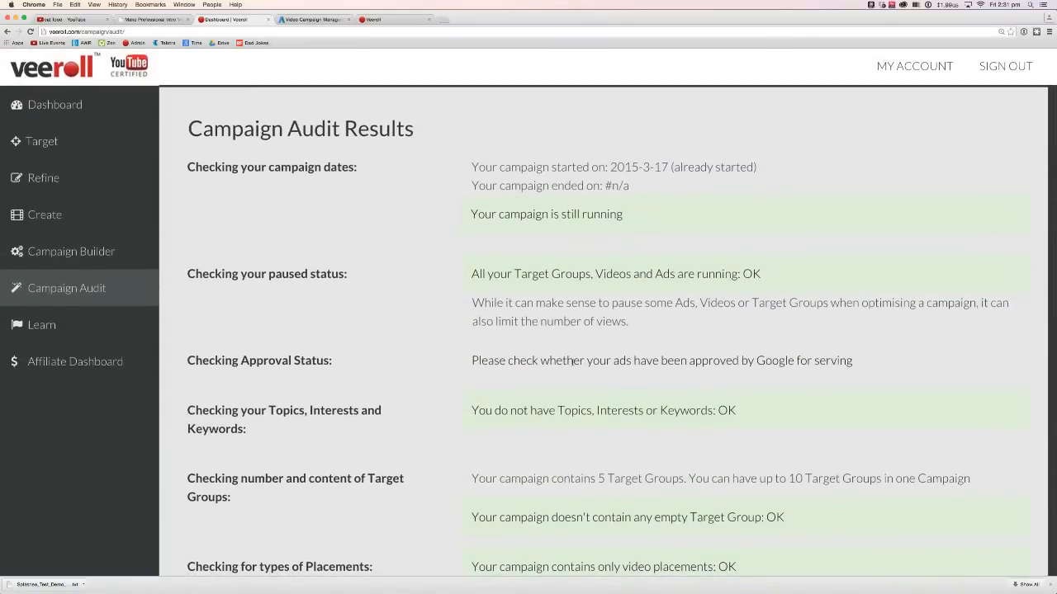